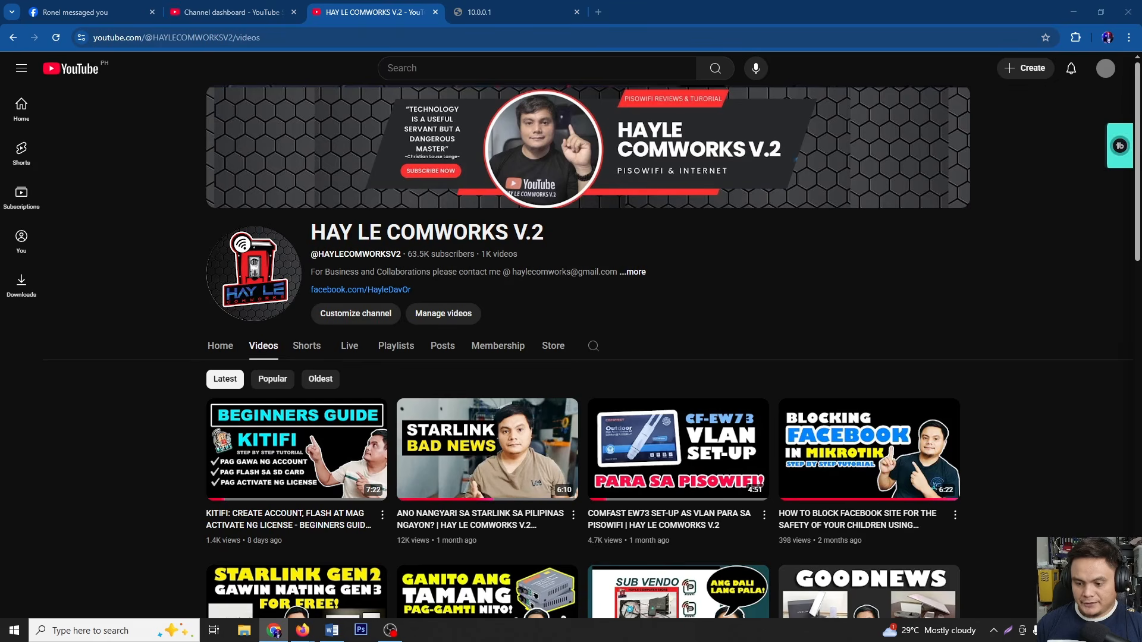
From the Ethernet settings, open Network Connections and bring up the Ethernet adapter's context menu
click(1050, 631)
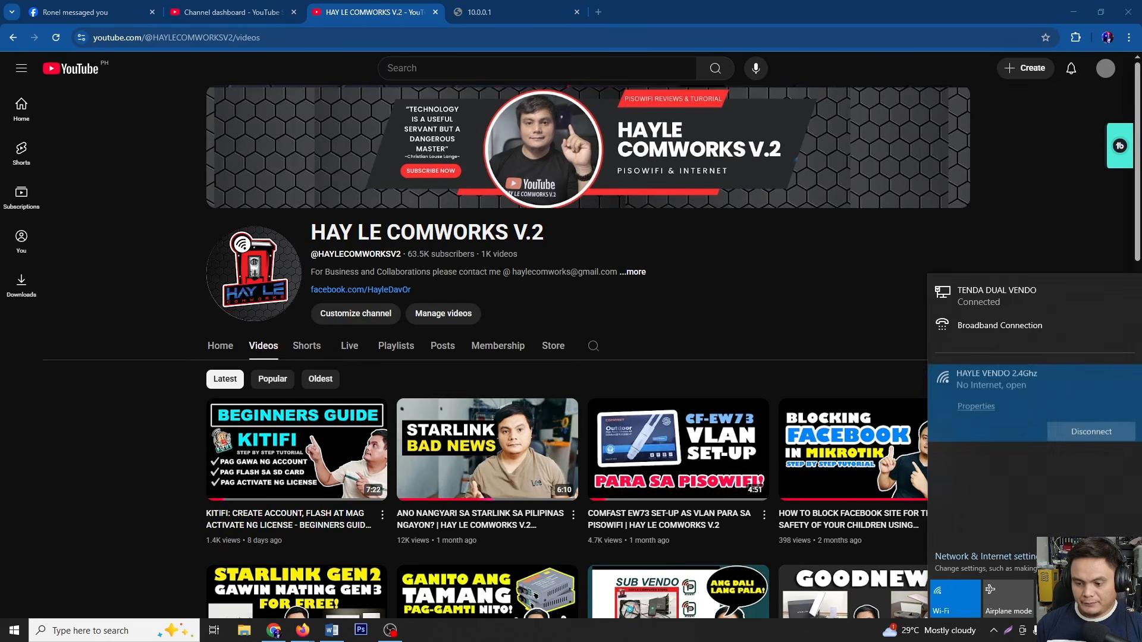
click(1001, 297)
click(1018, 89)
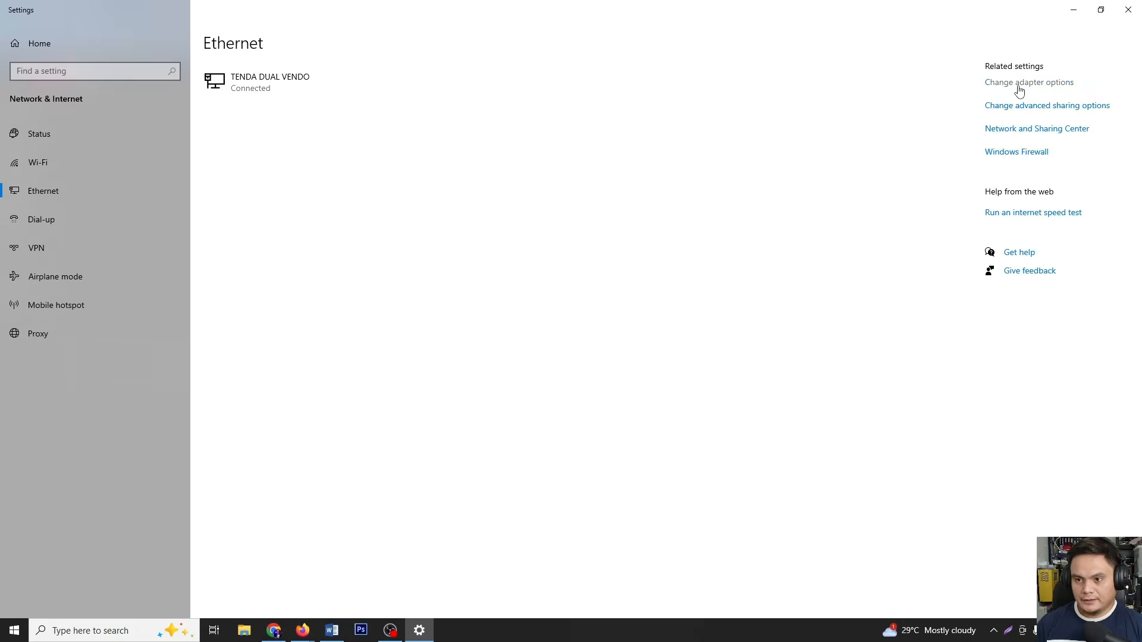
right_click(476, 216)
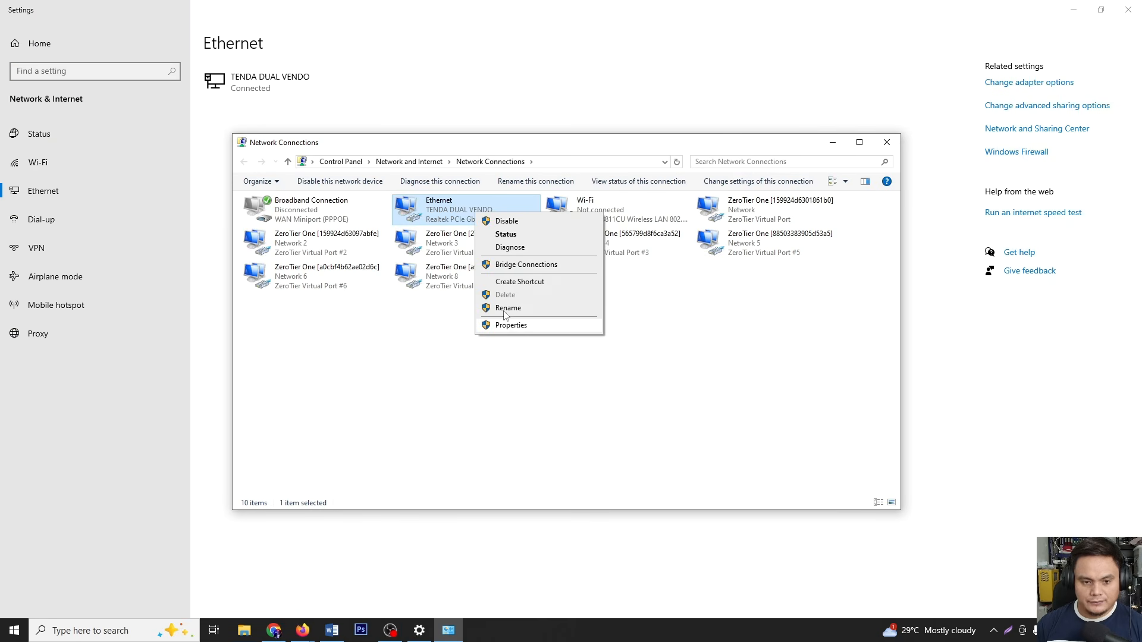
click(880, 146)
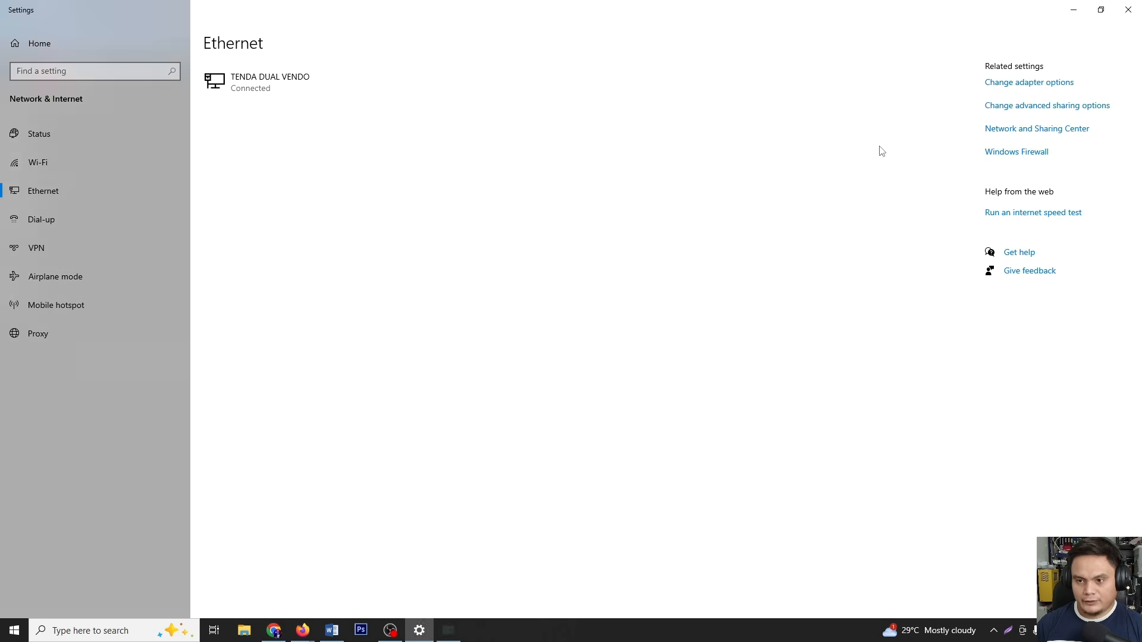
click(1013, 84)
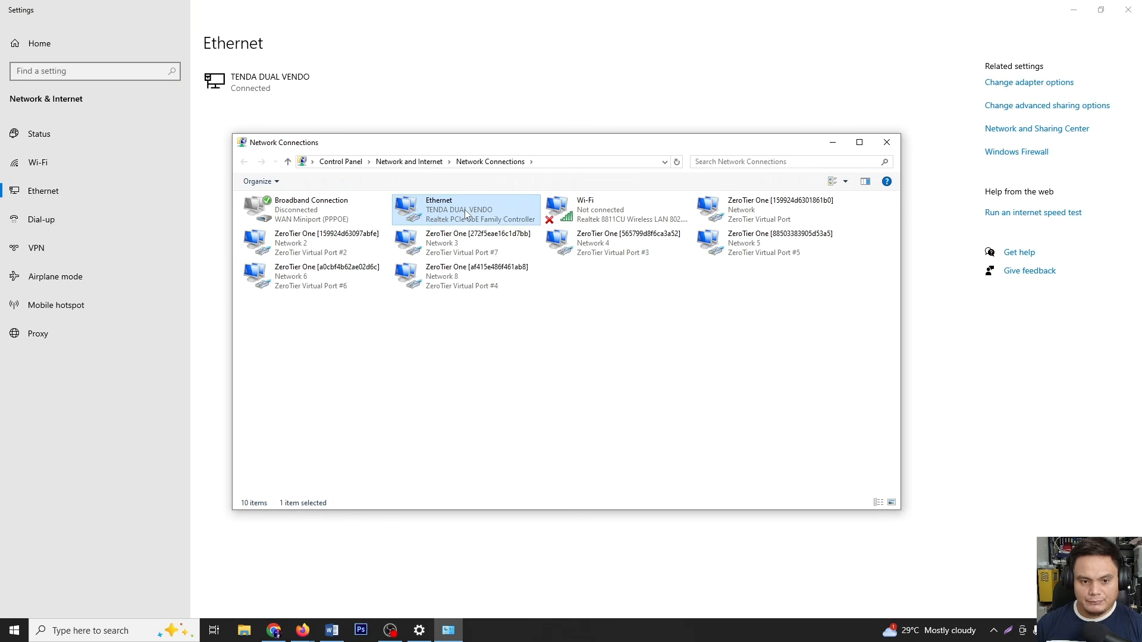
right_click(465, 210)
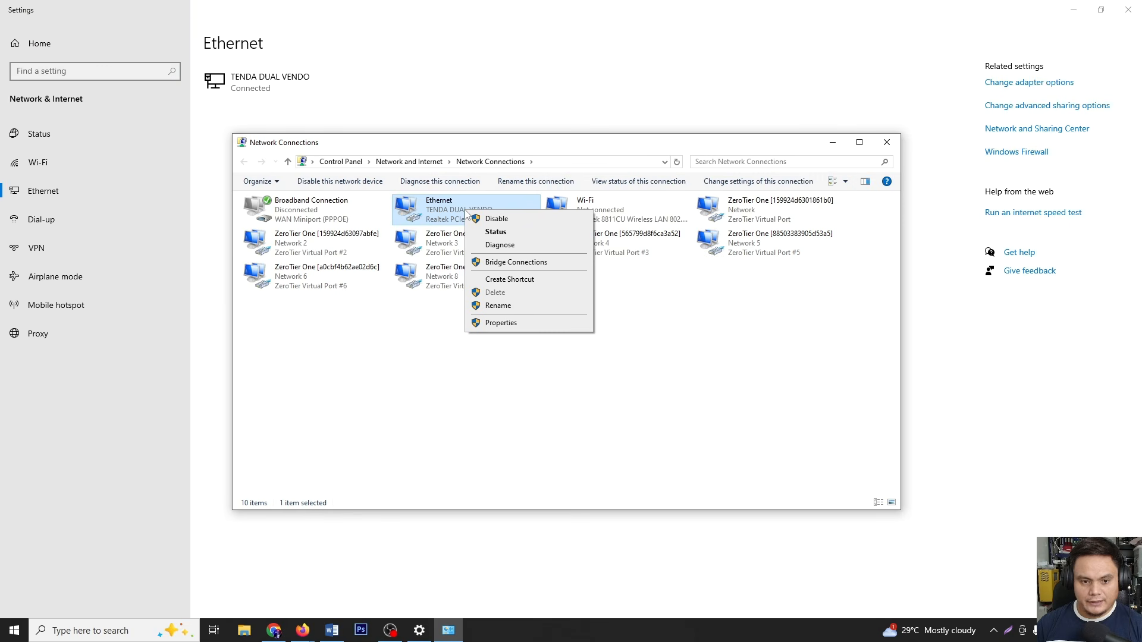
Set the Ethernet IPv4 address to static 192.168.100.5 with subnet mask 255.255.255.0
click(501, 323)
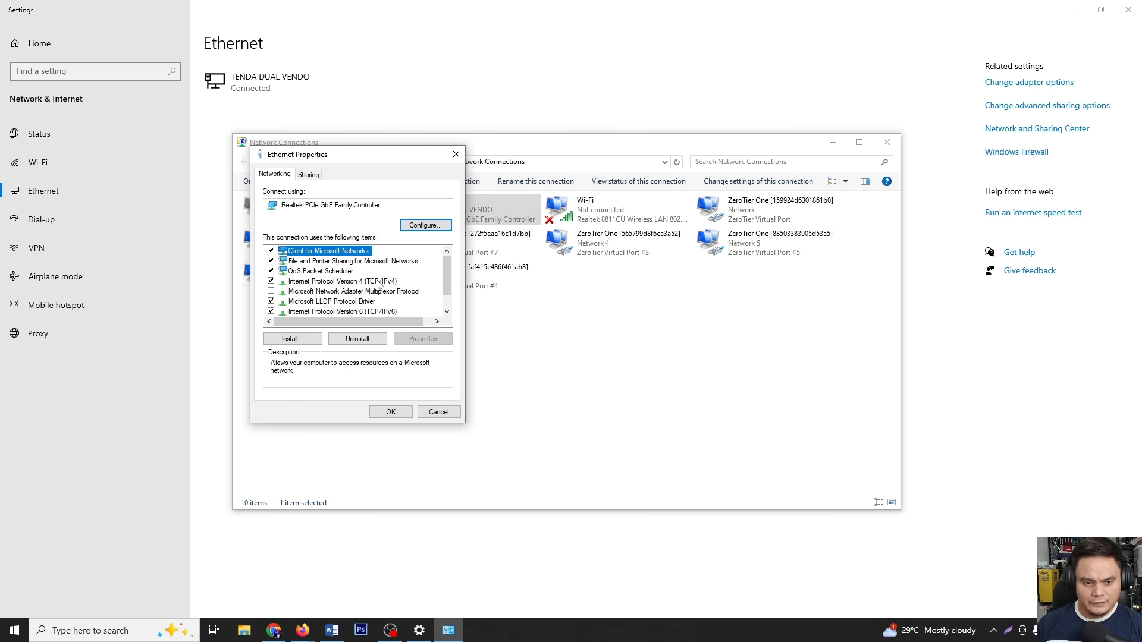
double_click(377, 283)
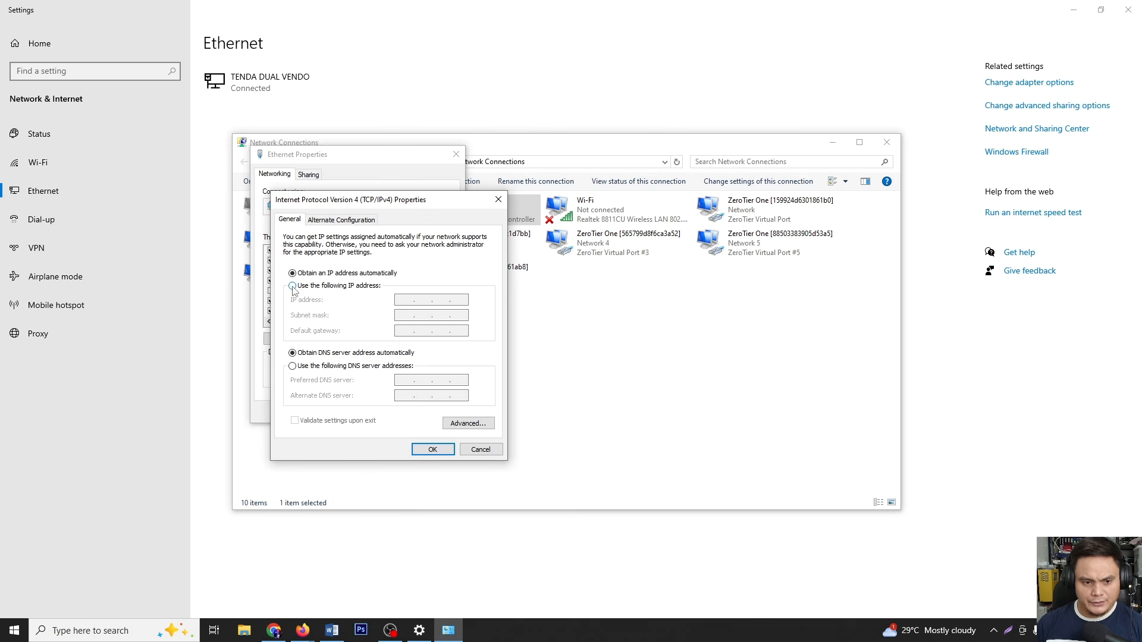
click(292, 287)
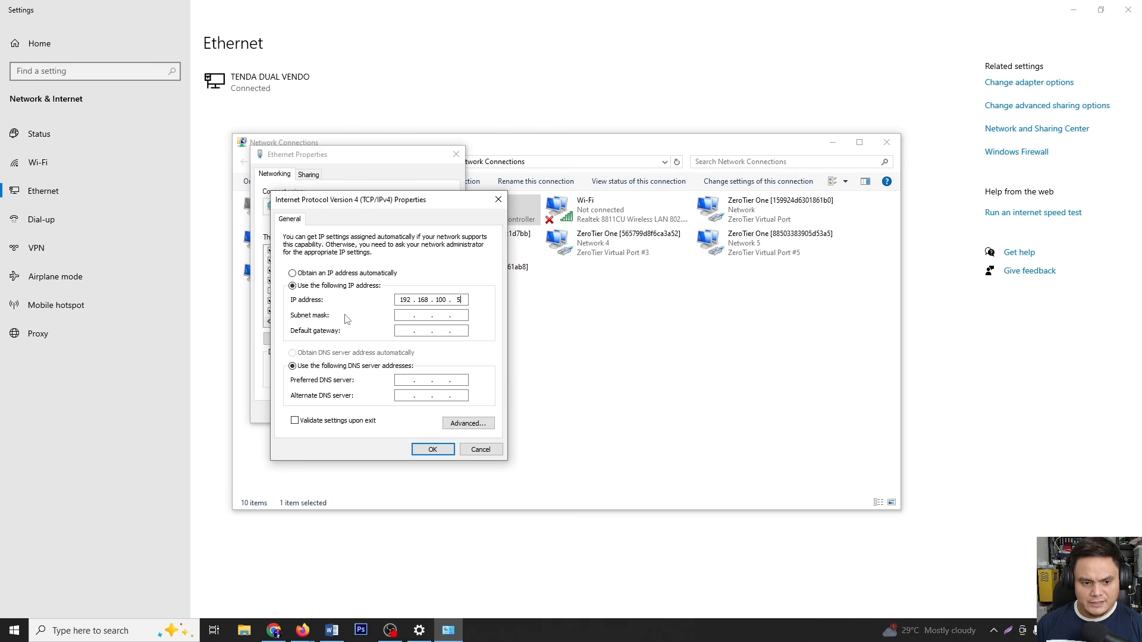
click(402, 316)
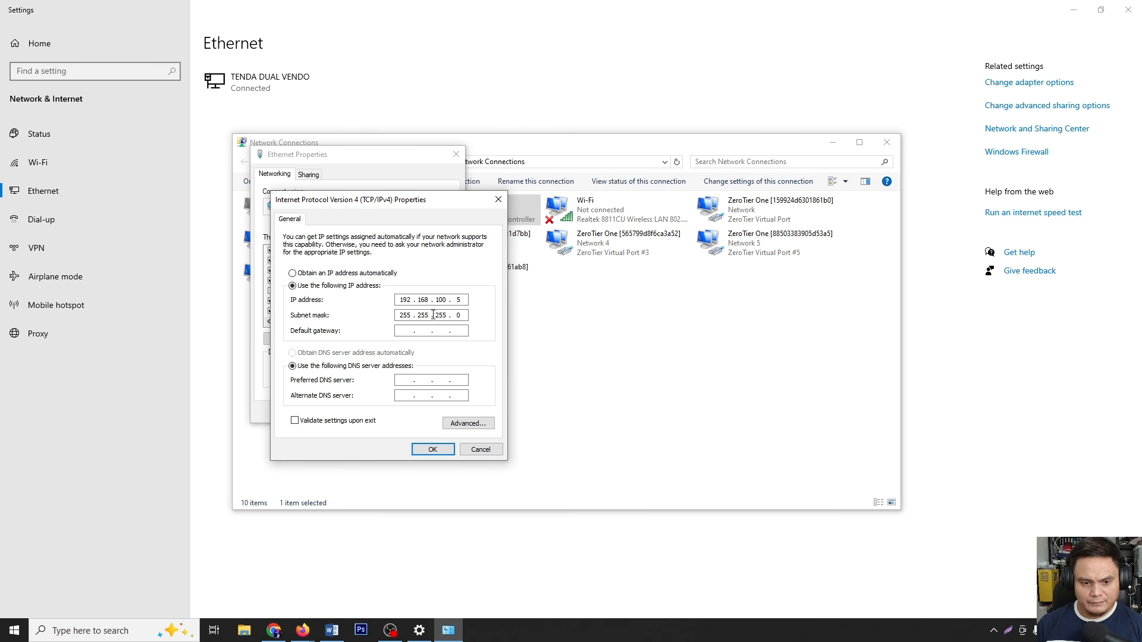
click(433, 449)
click(274, 631)
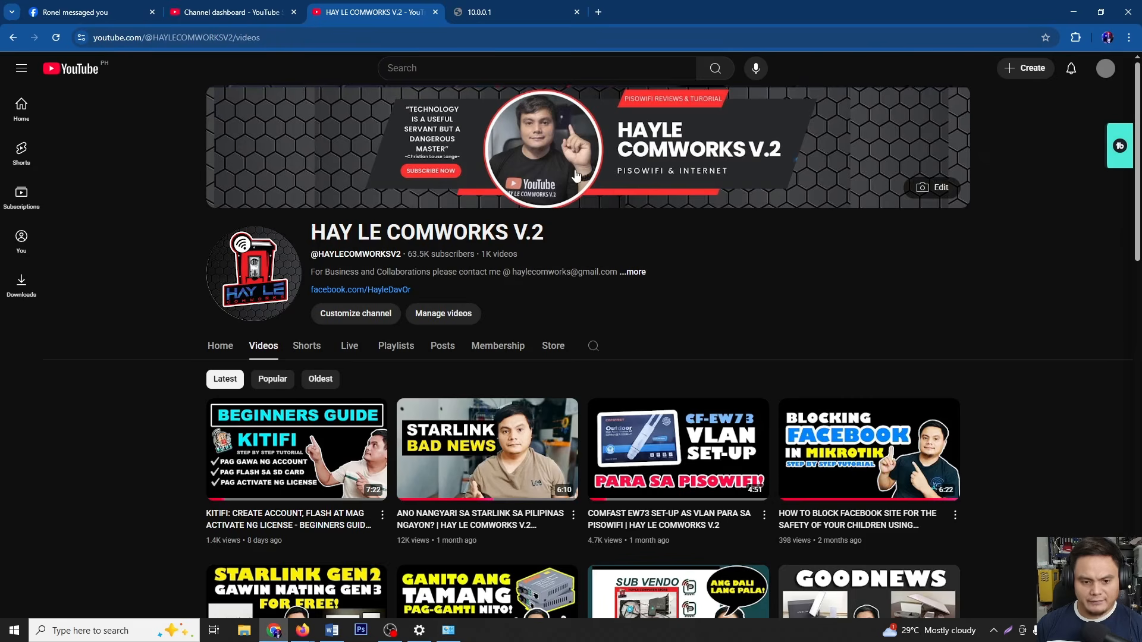
Load the router admin page at 192.168.100.1 in Chrome
click(479, 12)
click(478, 35)
text(192)
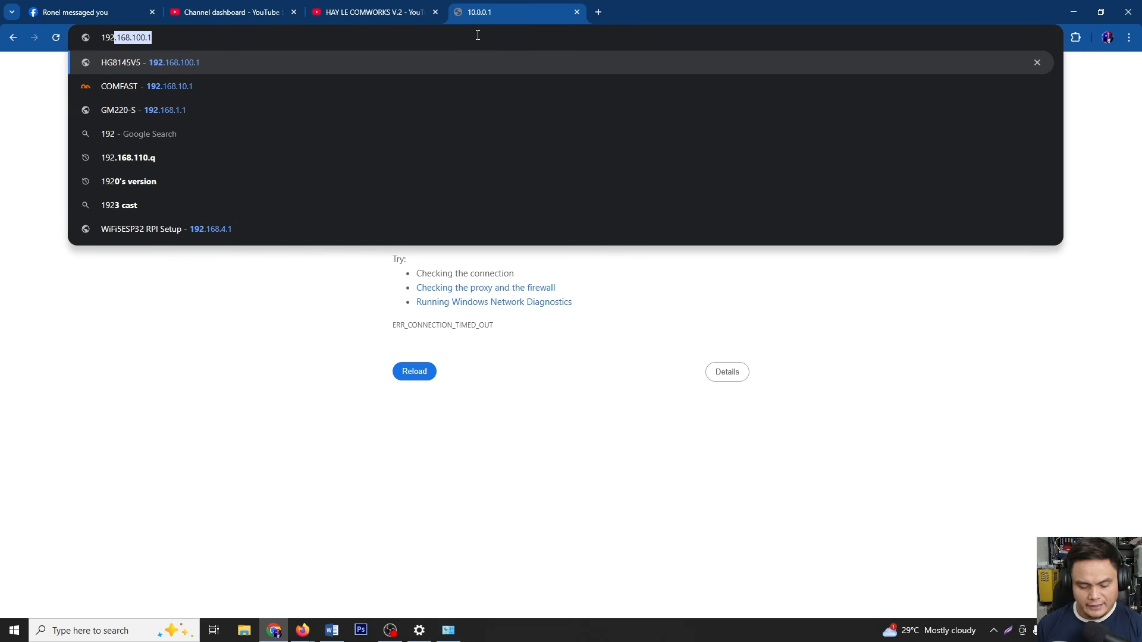
text(.168.)
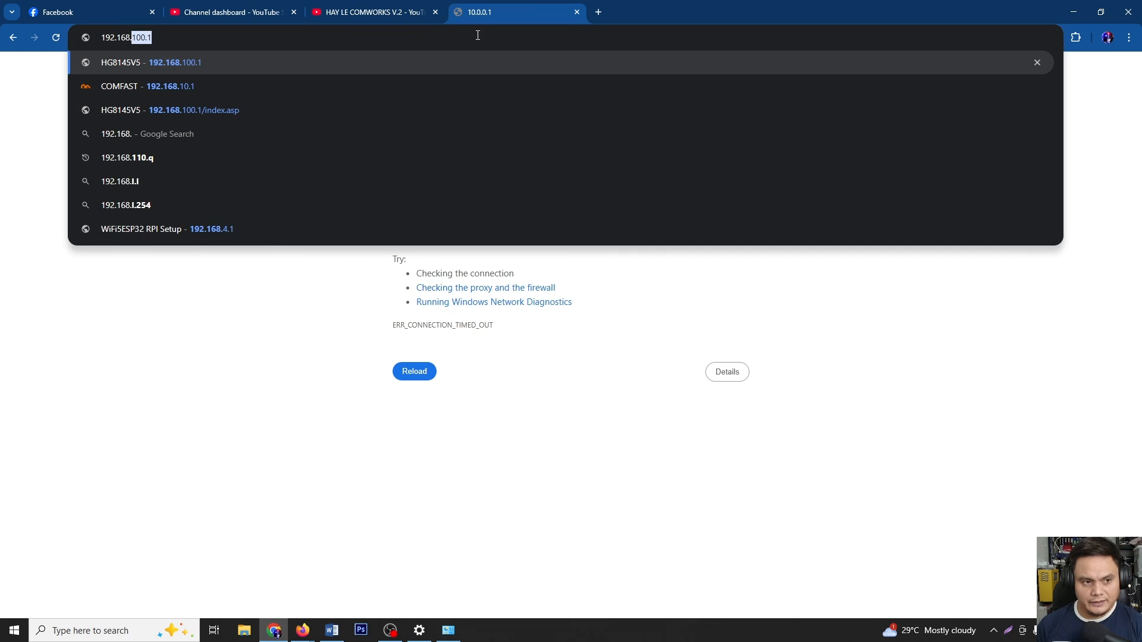
text(100)
key(Return)
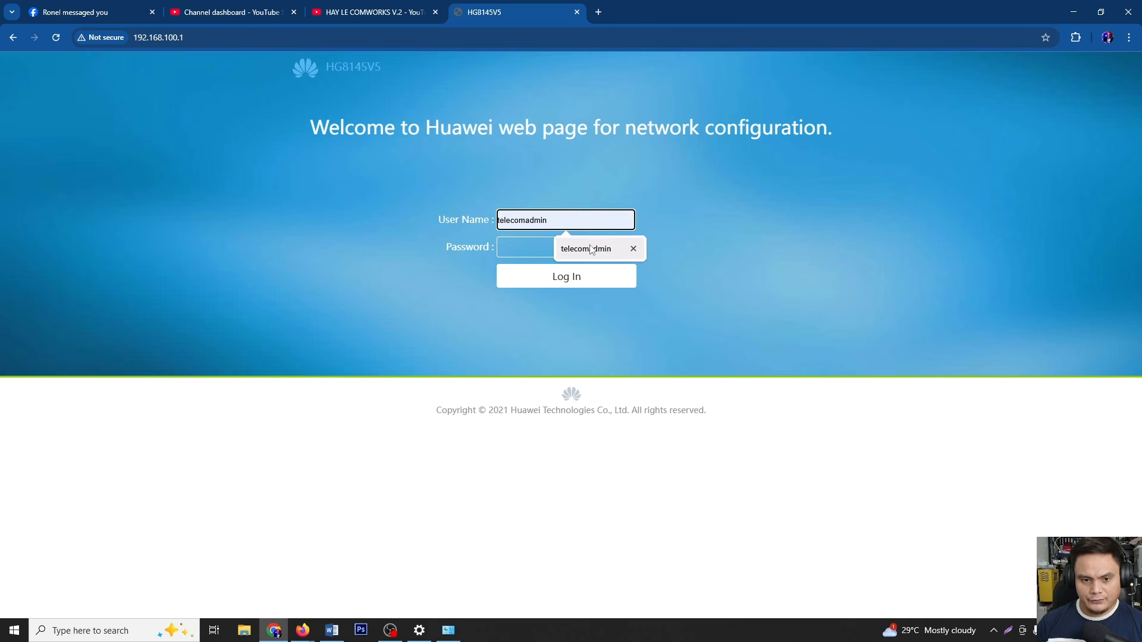
Fill in the saved admin user name and start typing the password
click(591, 249)
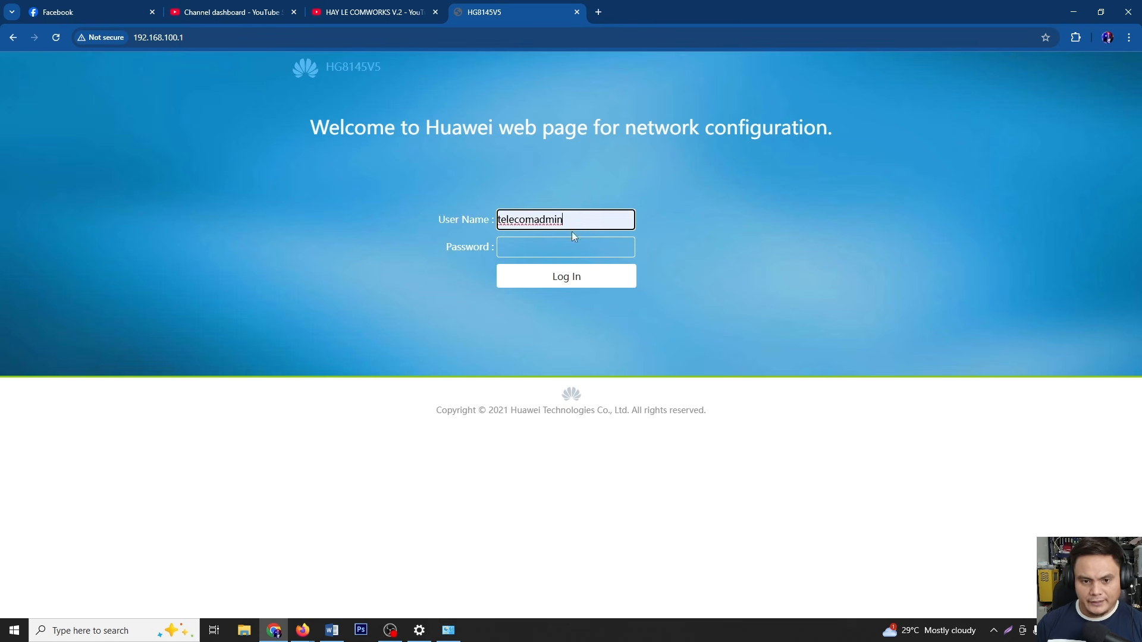
click(559, 246)
text(adm)
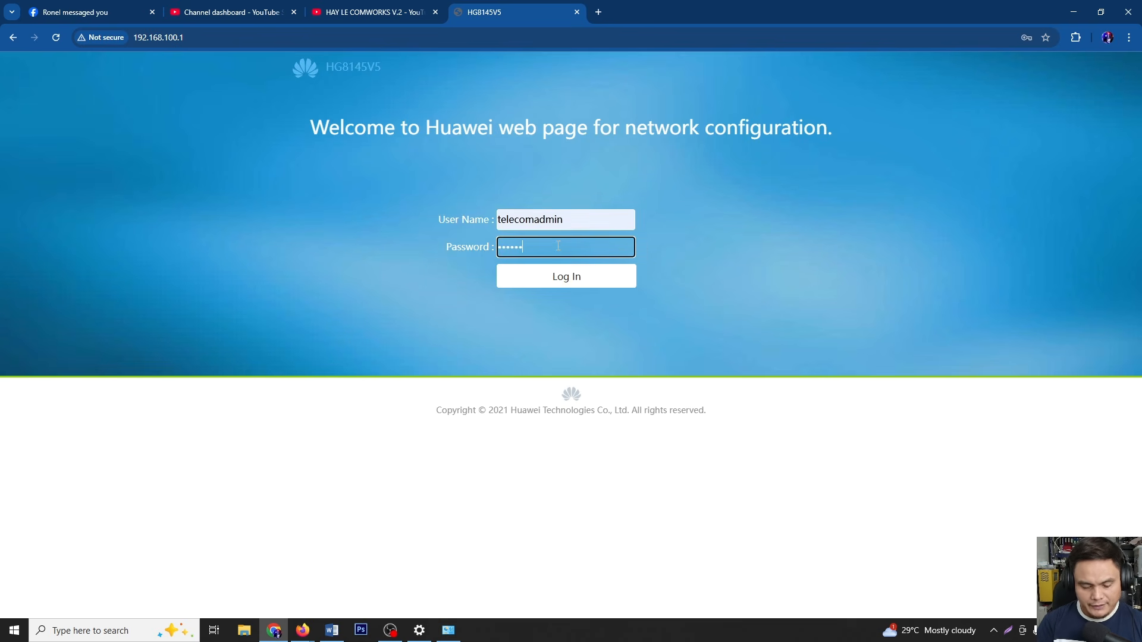
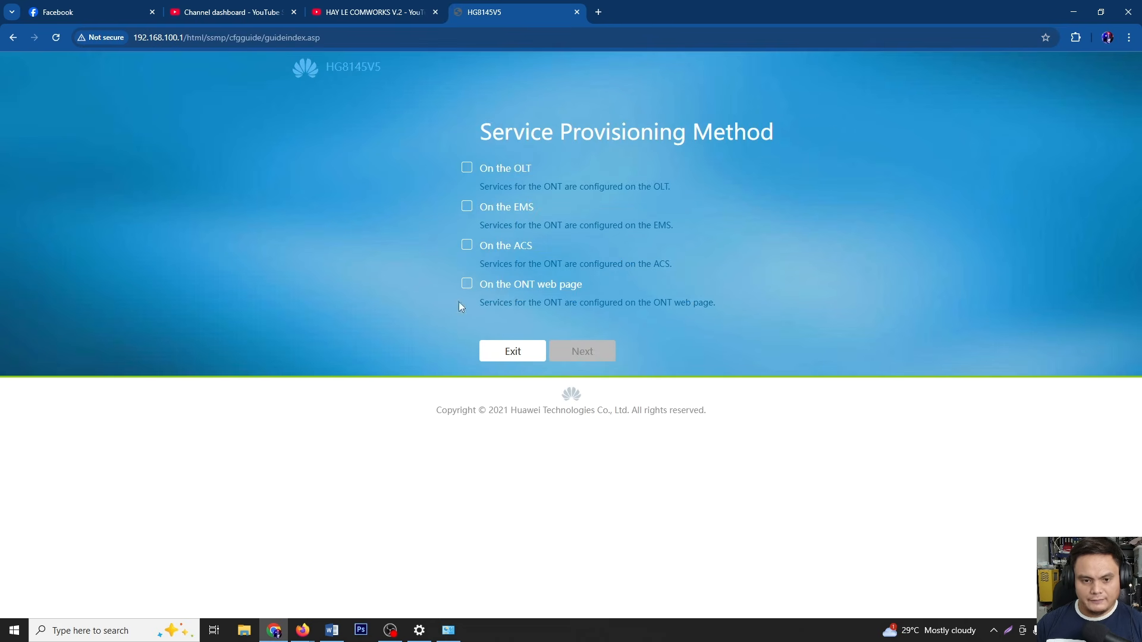
Leave the setup wizard, make LAN2, LAN3 and LAN4 Layer 3 ports, then return to WAN Configuration
click(514, 352)
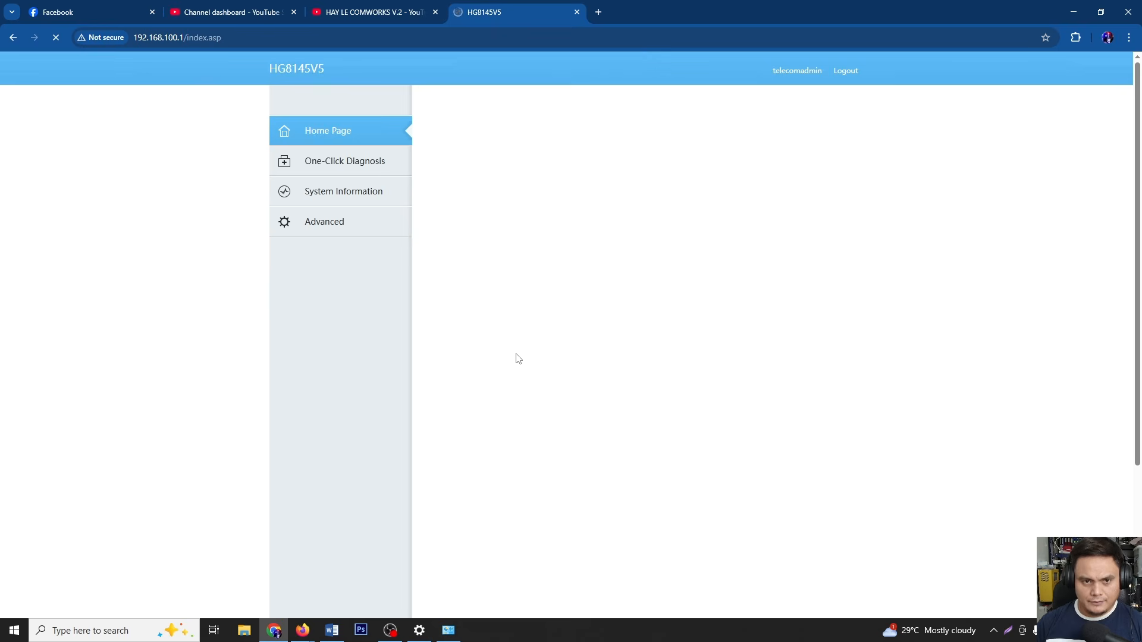
click(345, 227)
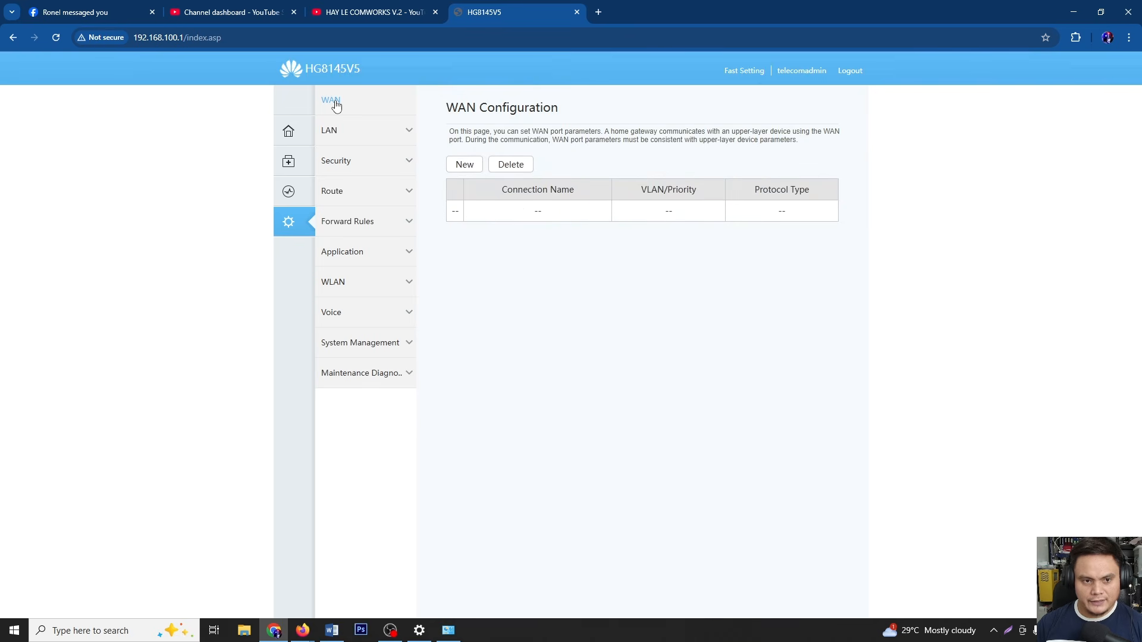
click(333, 136)
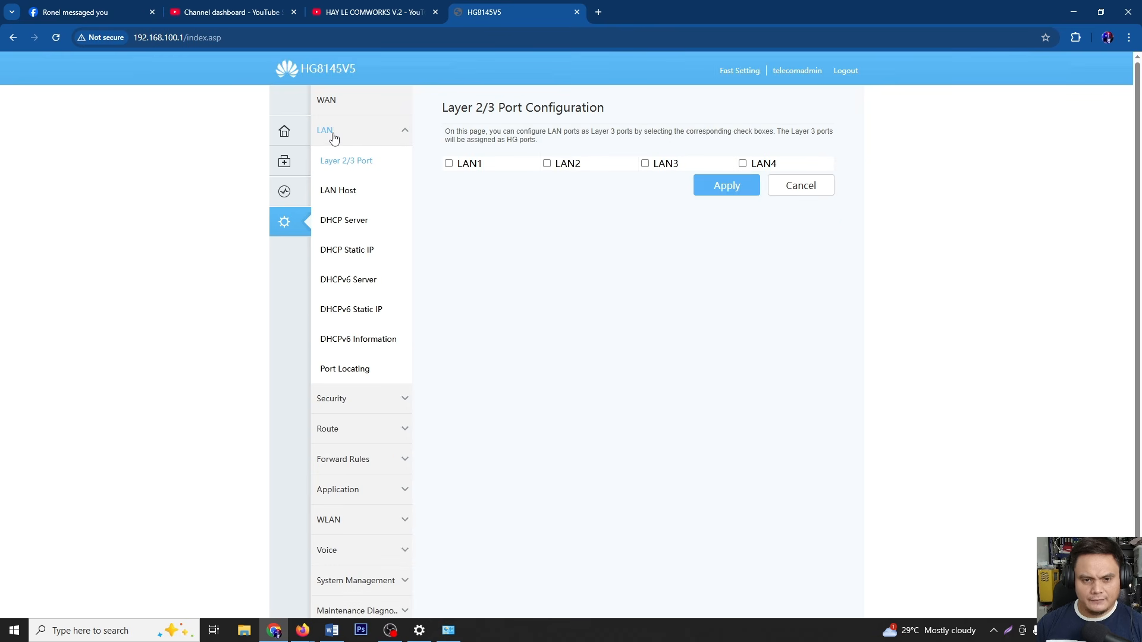
click(546, 164)
click(645, 164)
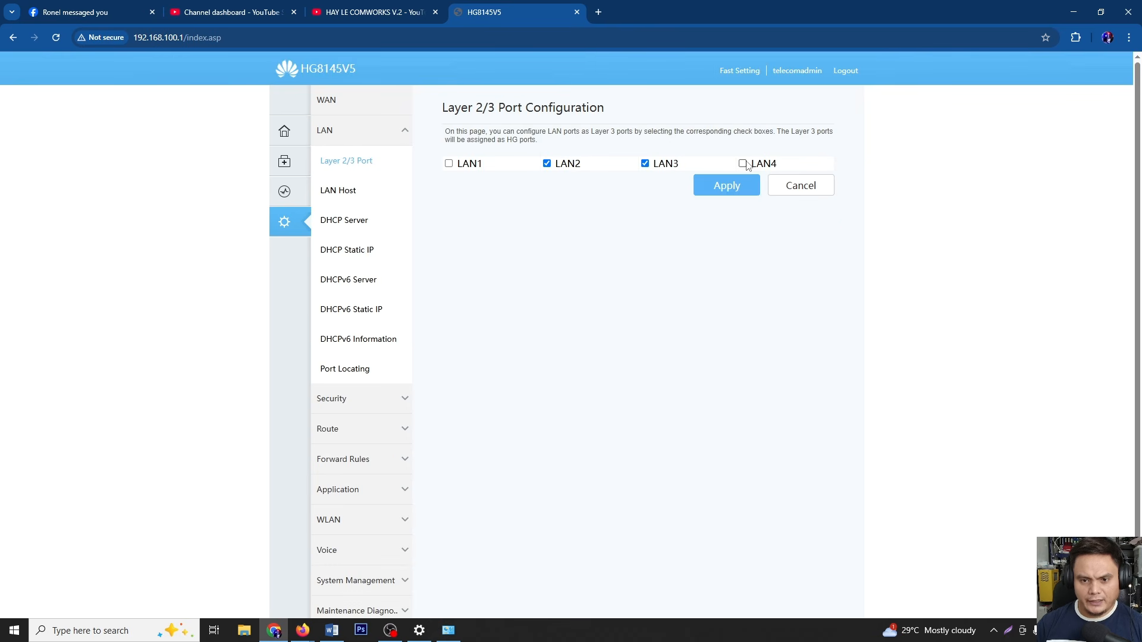
click(743, 164)
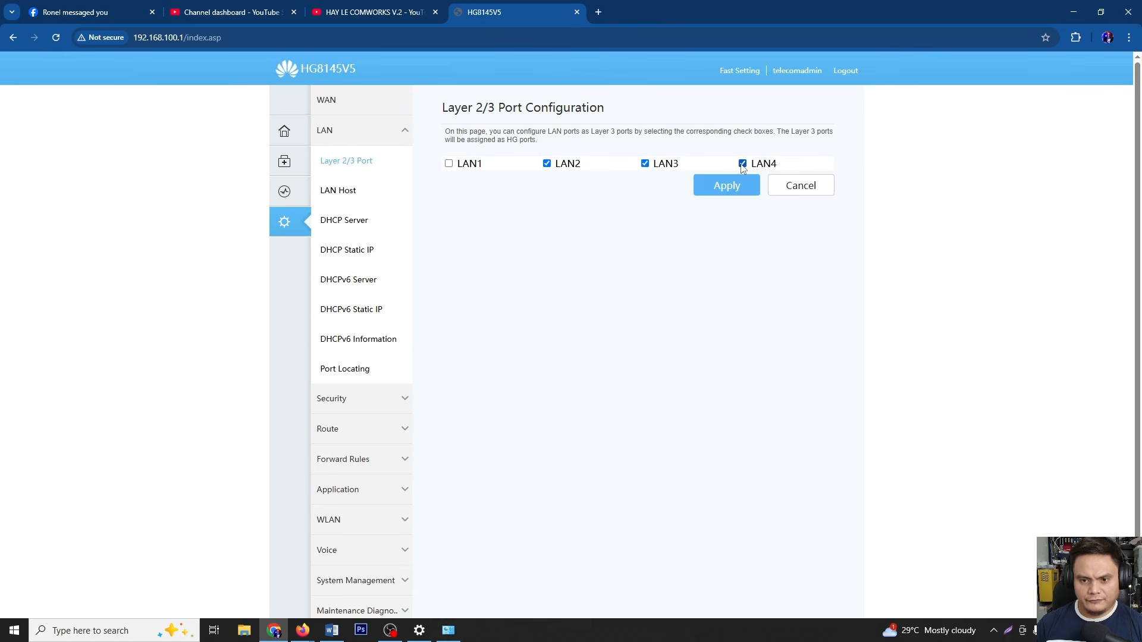
click(344, 107)
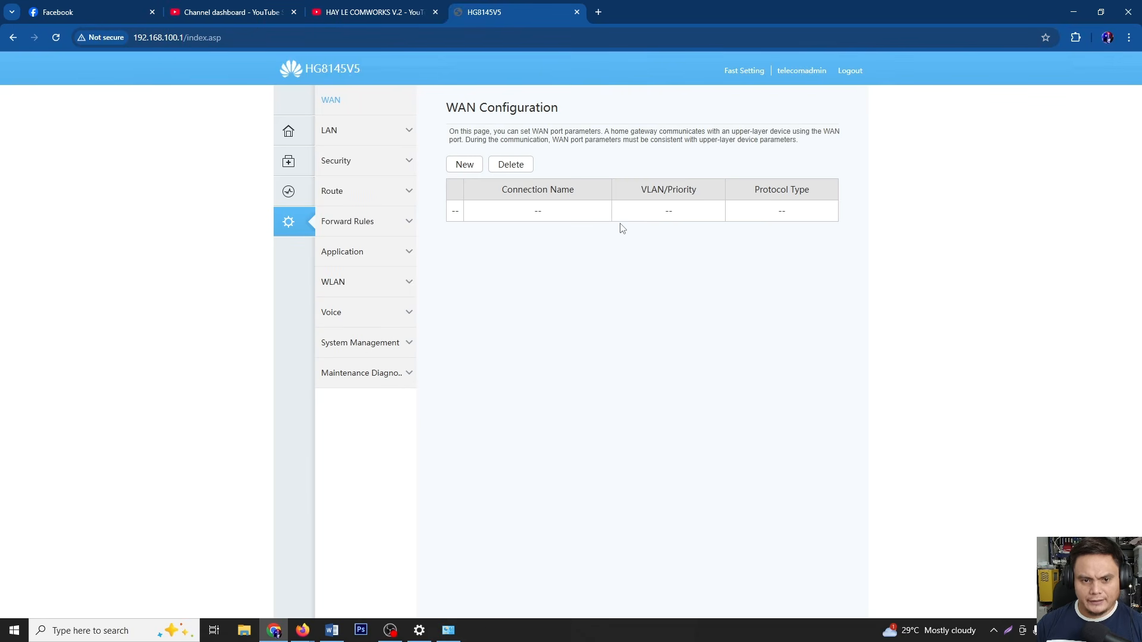
Create a new Bridge WAN connection on VLAN 16 with 802.1p copied from IP precedence
click(464, 164)
scroll(731, 288, down, 1)
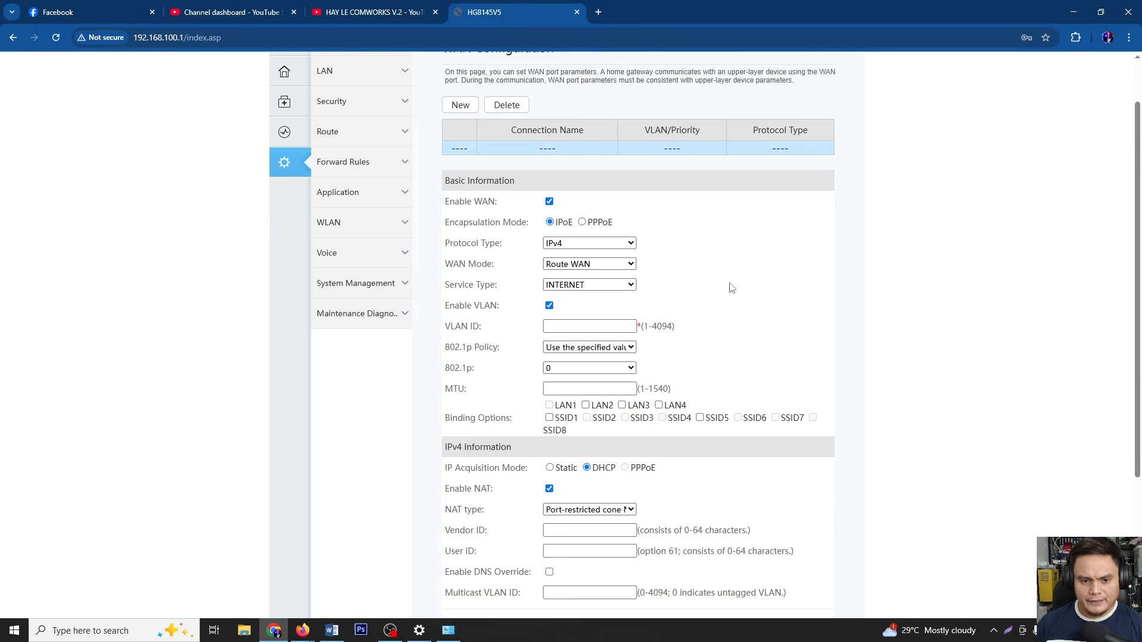
scroll(732, 288, down, 1)
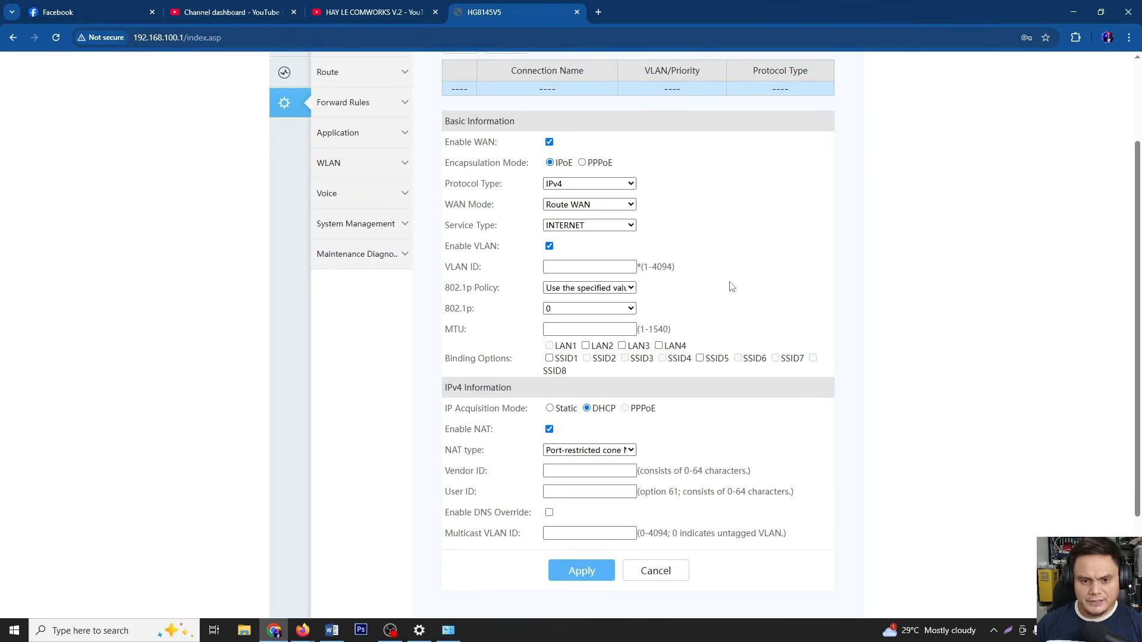
click(582, 207)
click(572, 235)
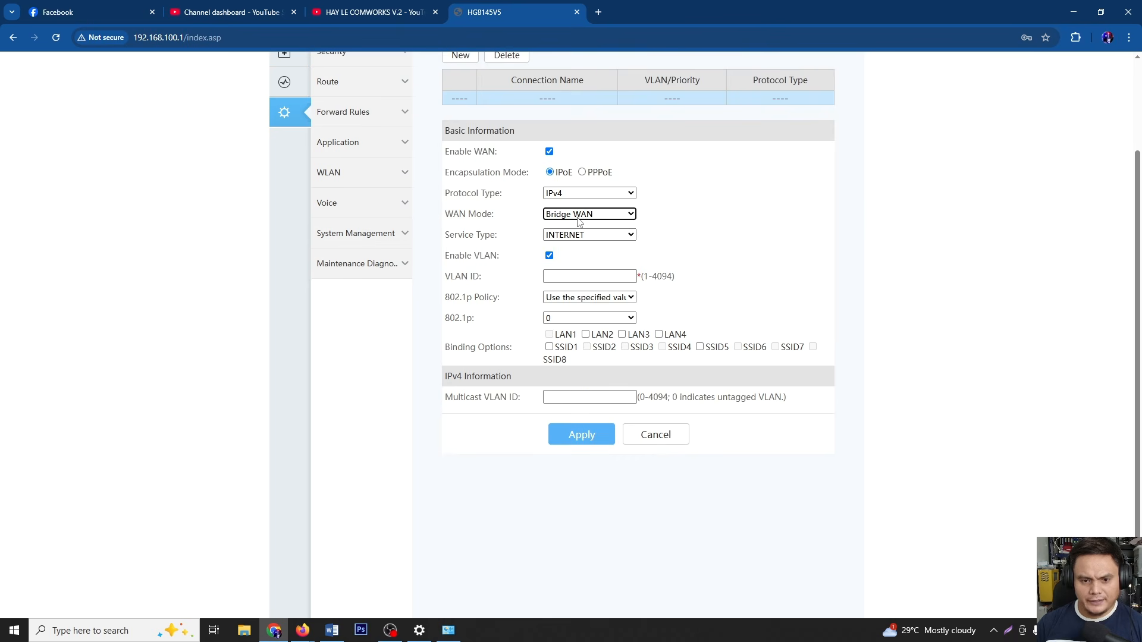
click(571, 277)
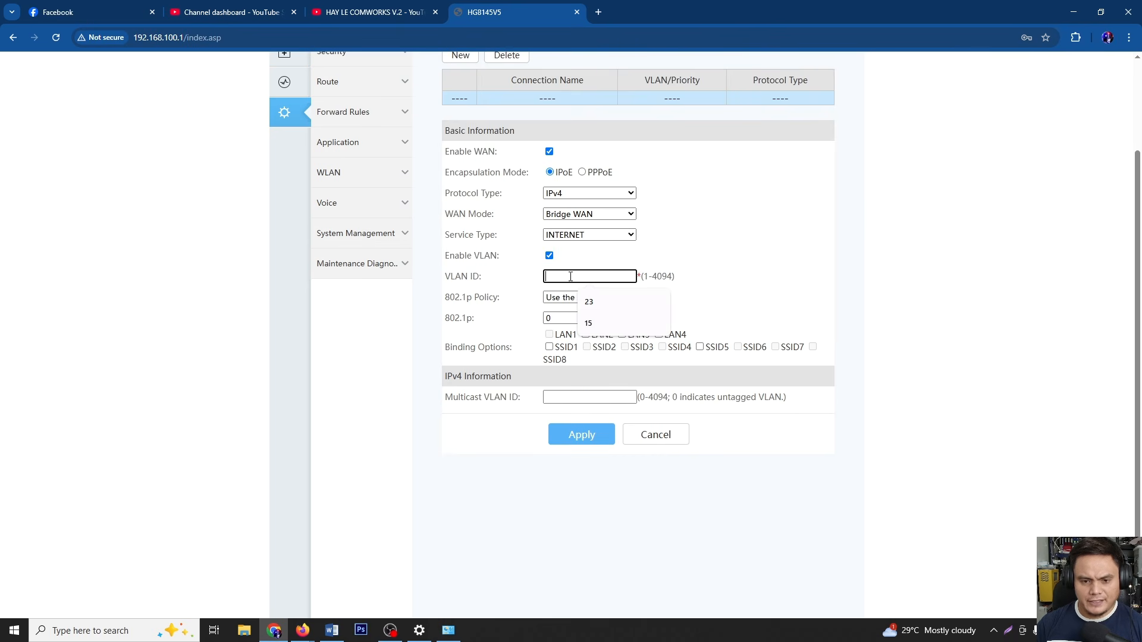
text(16)
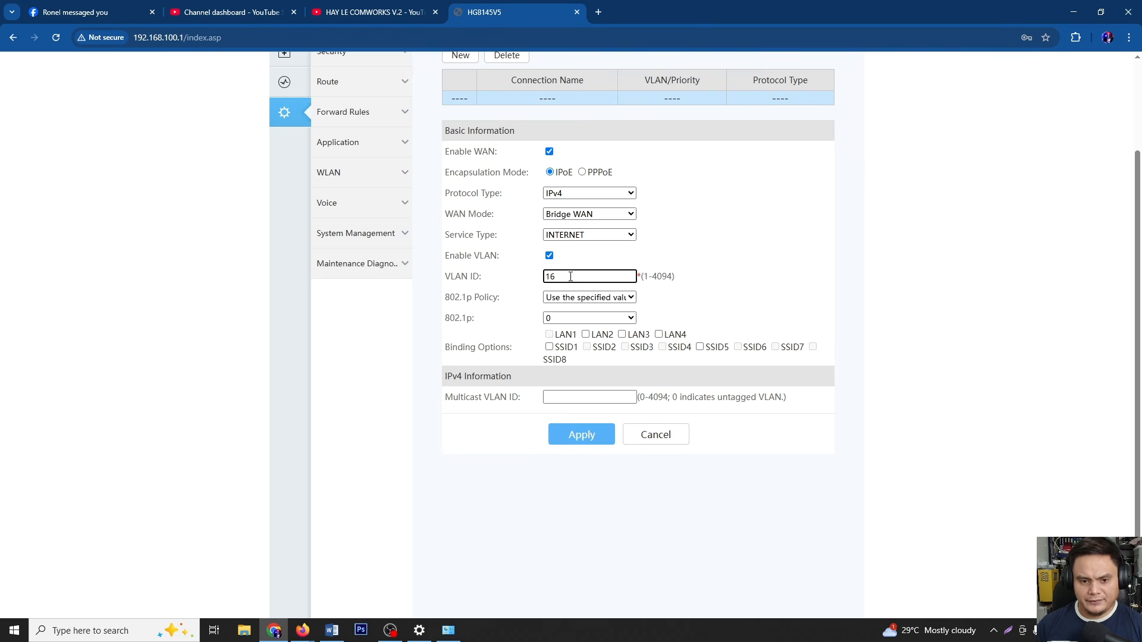
click(580, 297)
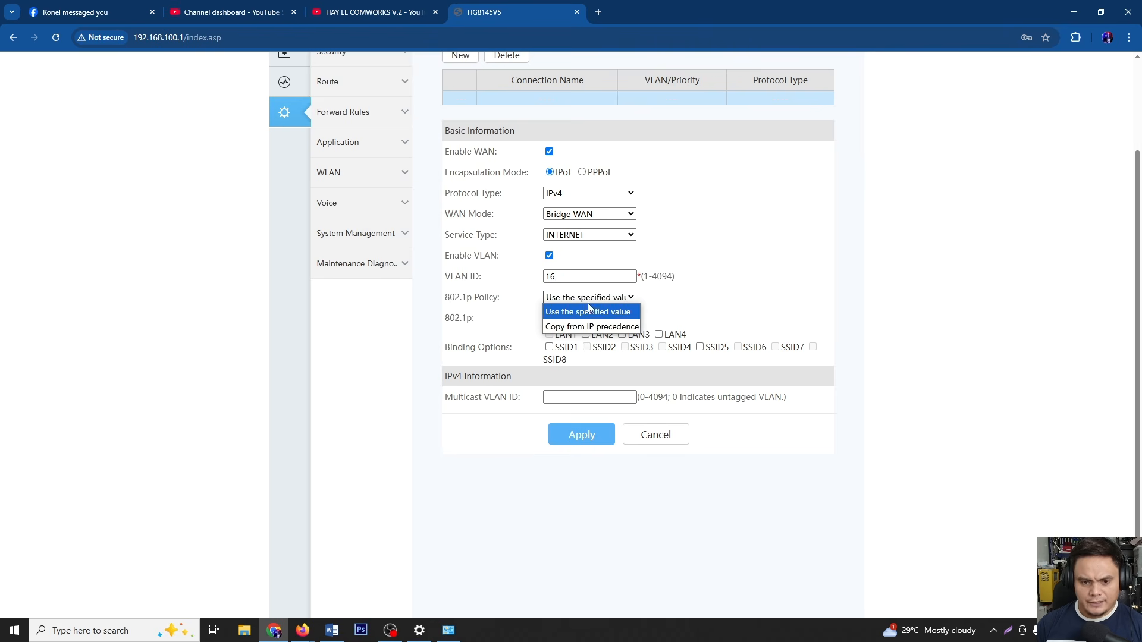
click(584, 328)
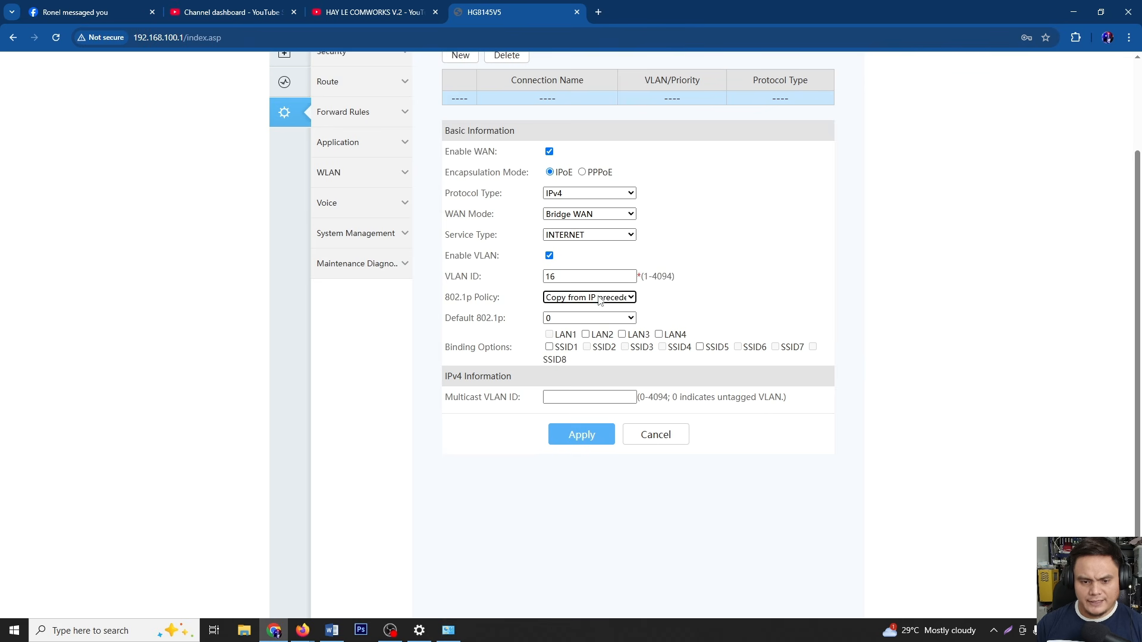
Bind LAN2, LAN3, LAN4, SSID1 and SSID5 to the bridge connection and apply
click(585, 334)
click(622, 335)
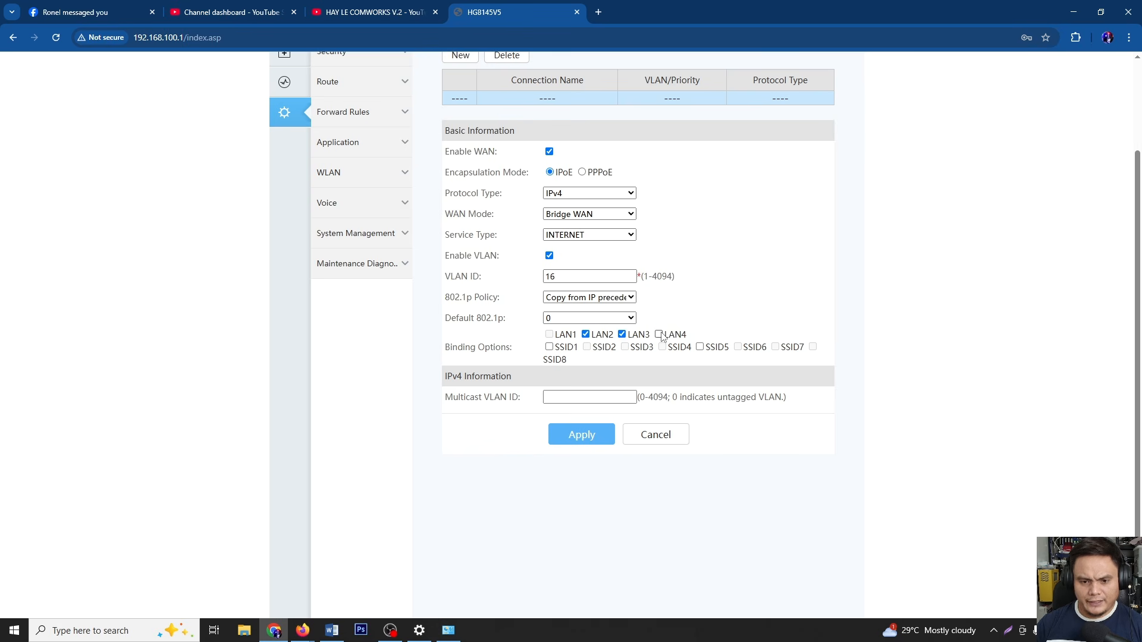
click(659, 335)
click(549, 348)
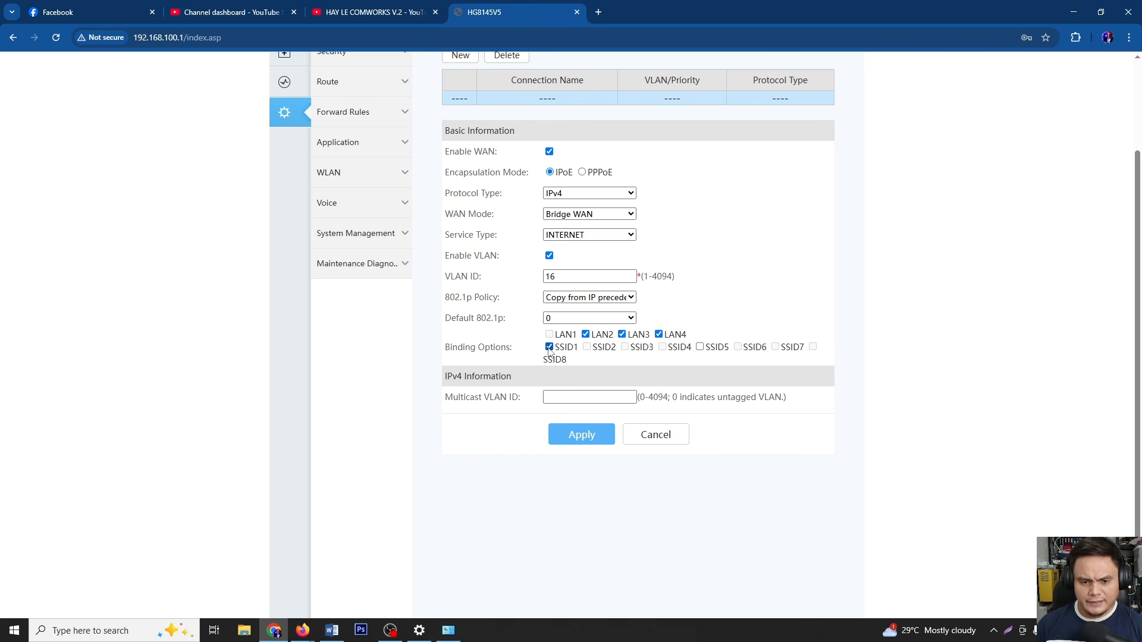
click(700, 348)
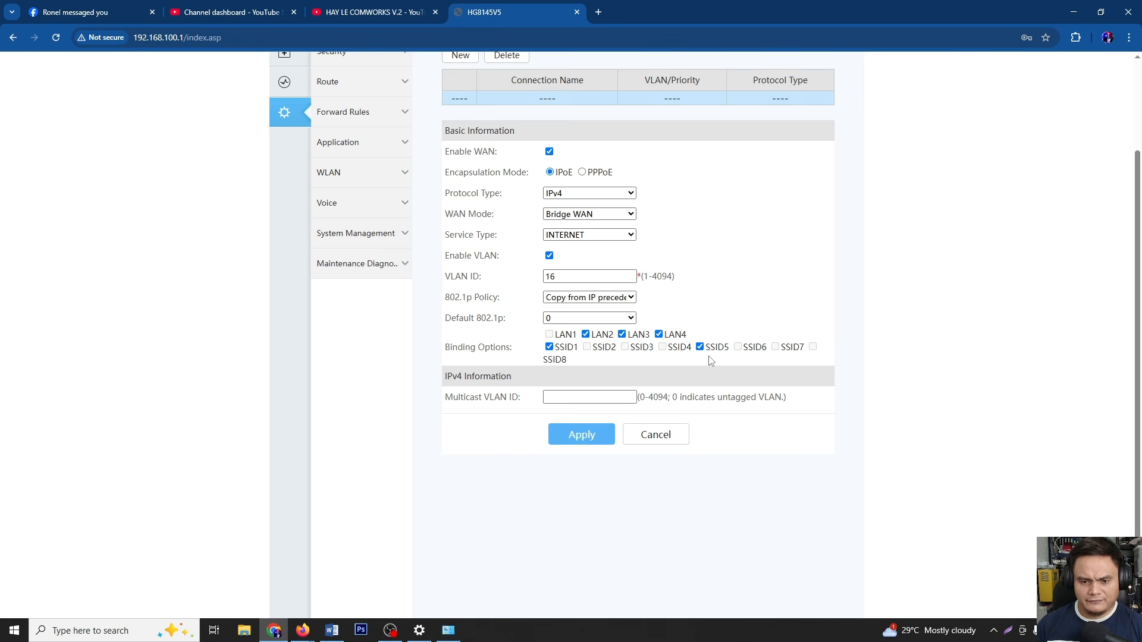
click(586, 446)
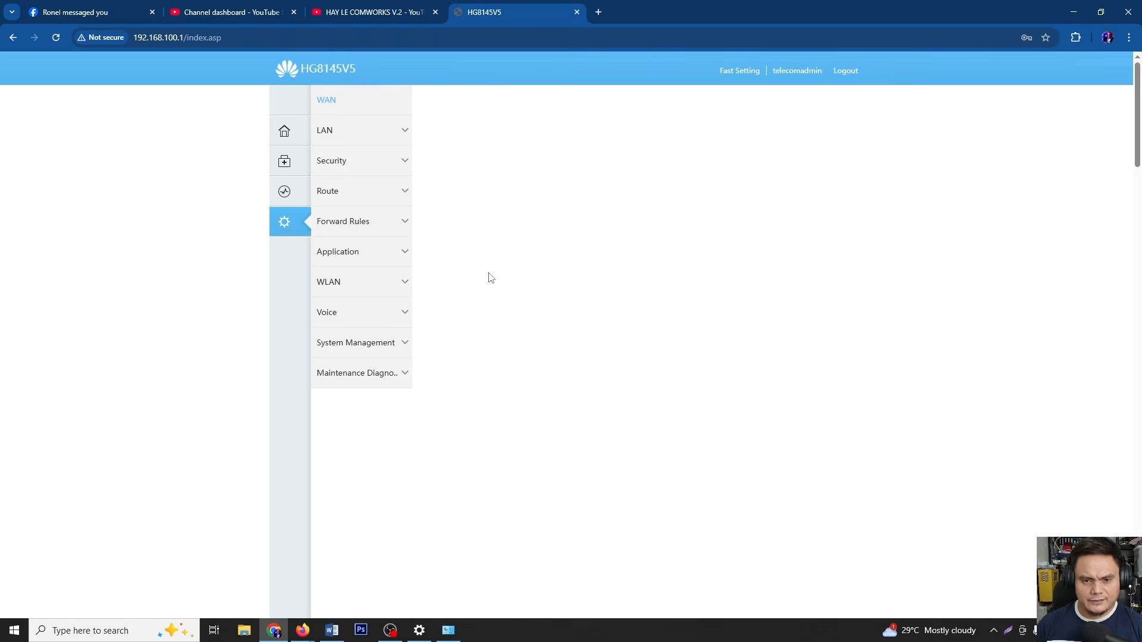
In LAN Host, disable free ARP and the secondary LAN address and apply
click(344, 132)
click(345, 191)
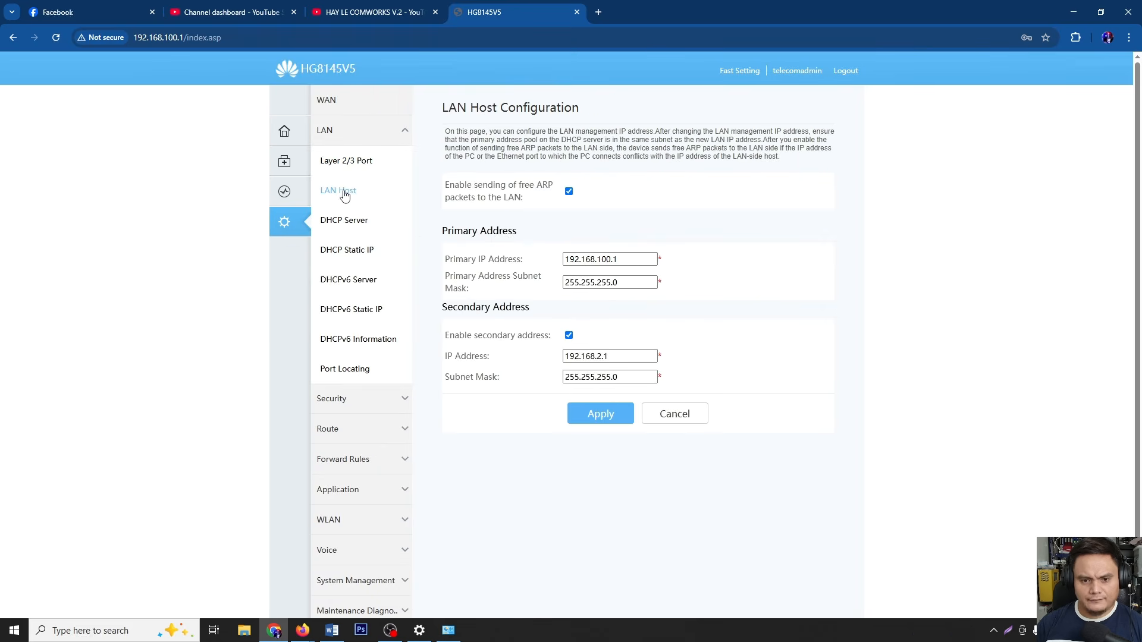
click(569, 337)
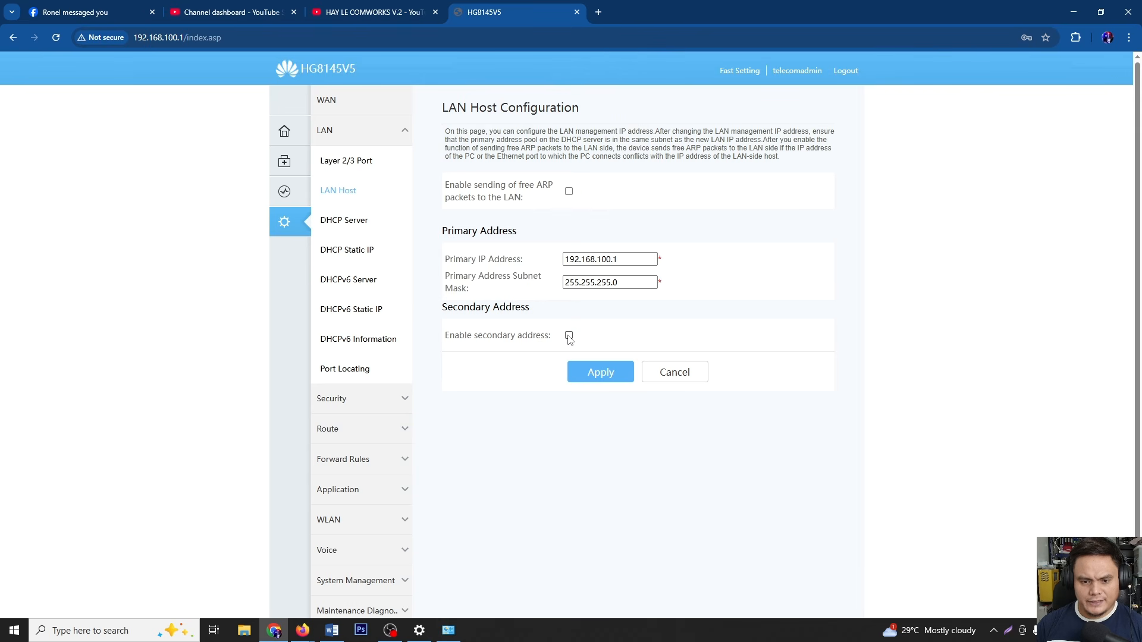
click(598, 373)
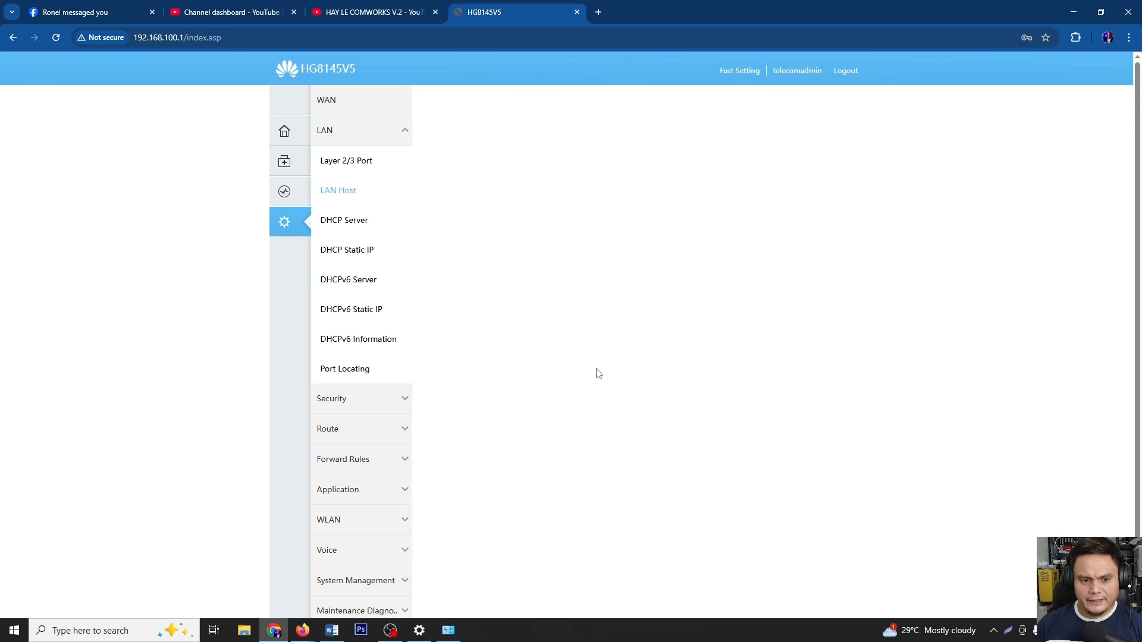
In DHCP Server, untick the primary DHCP server, DHCP Relay and Option125
click(344, 222)
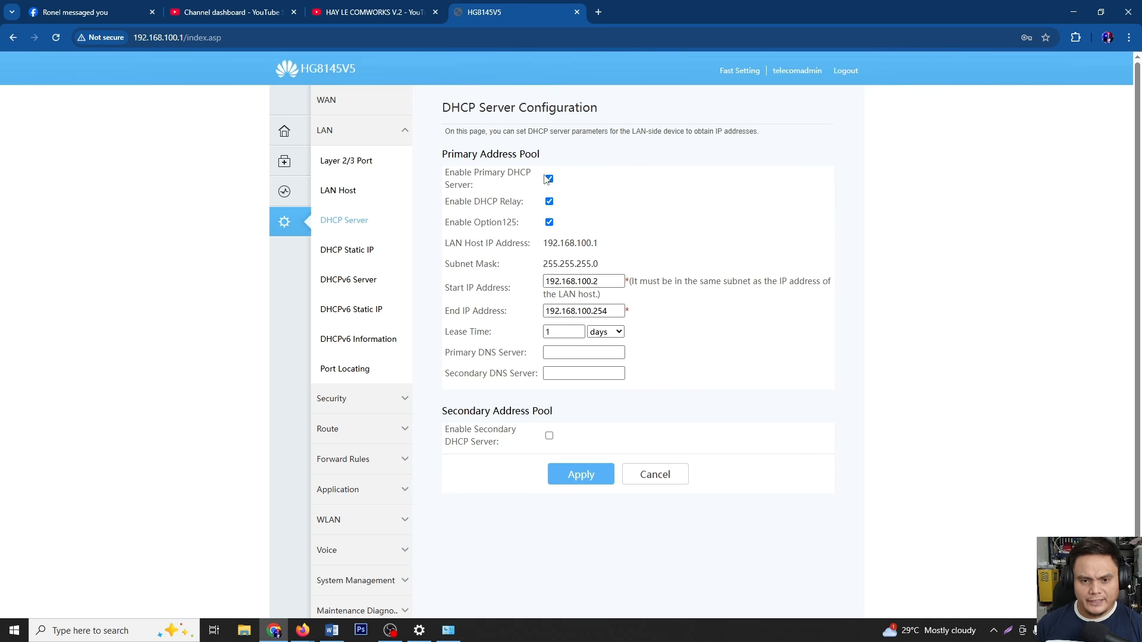
click(549, 180)
click(549, 202)
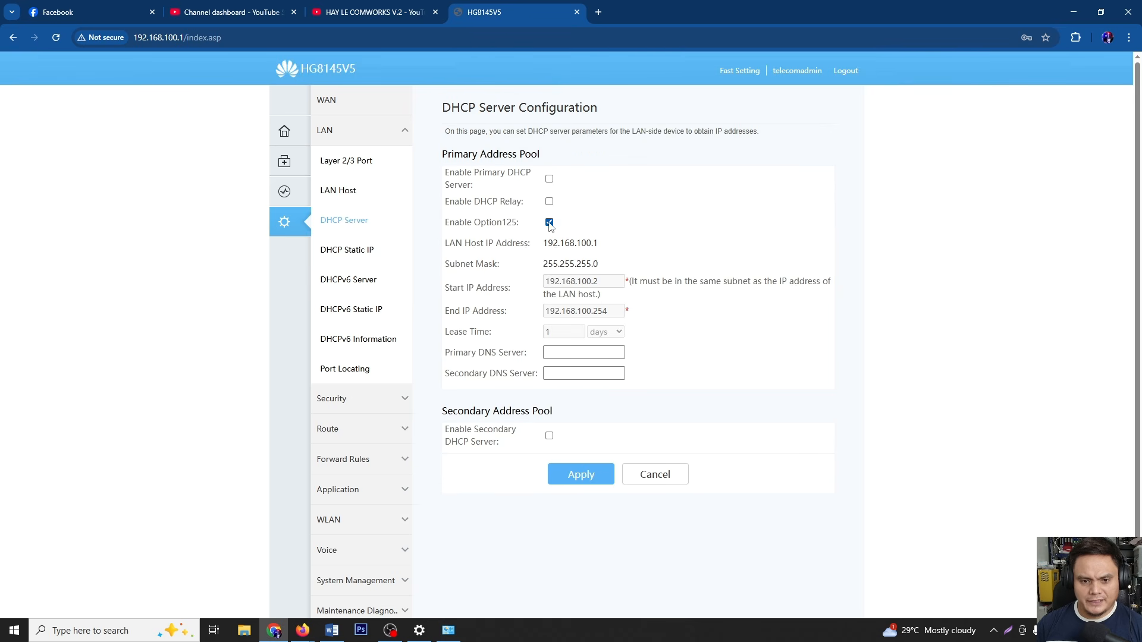
click(549, 222)
scroll(383, 388, down, 1)
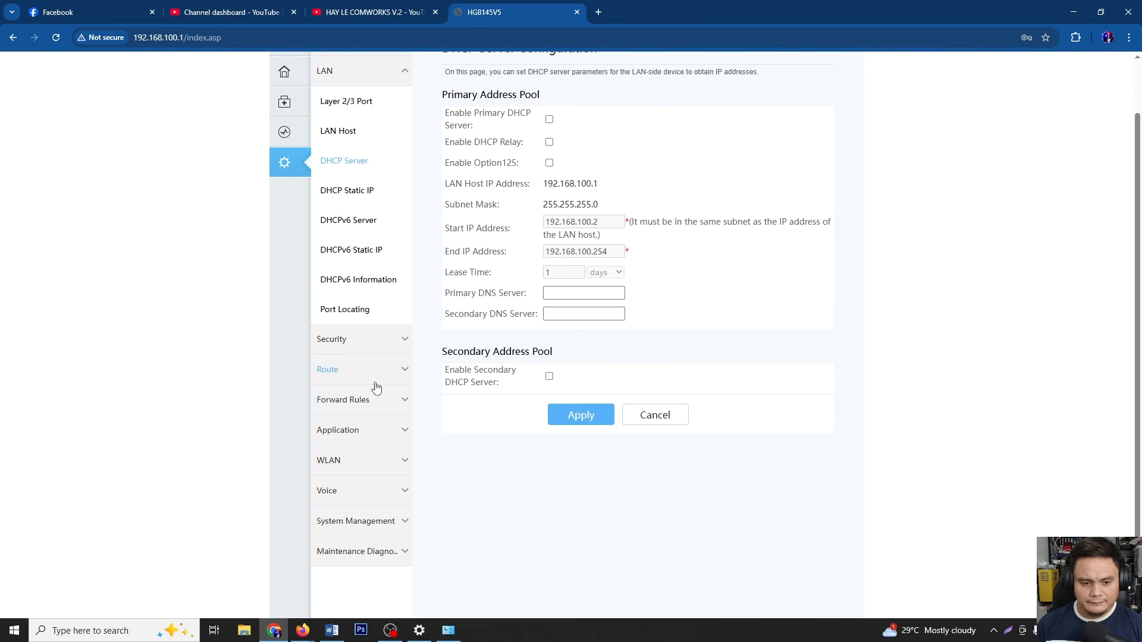
Rename the 2.4G SSID from WirelessNet to HAYLE VENDO 2 2Ghz
click(337, 463)
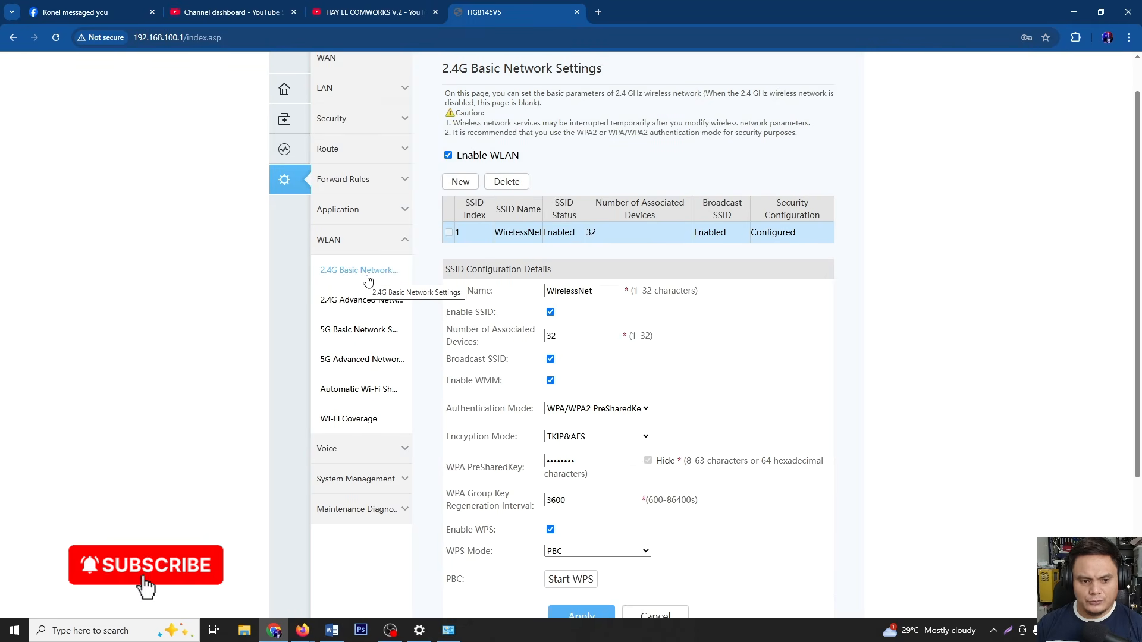
click(611, 289)
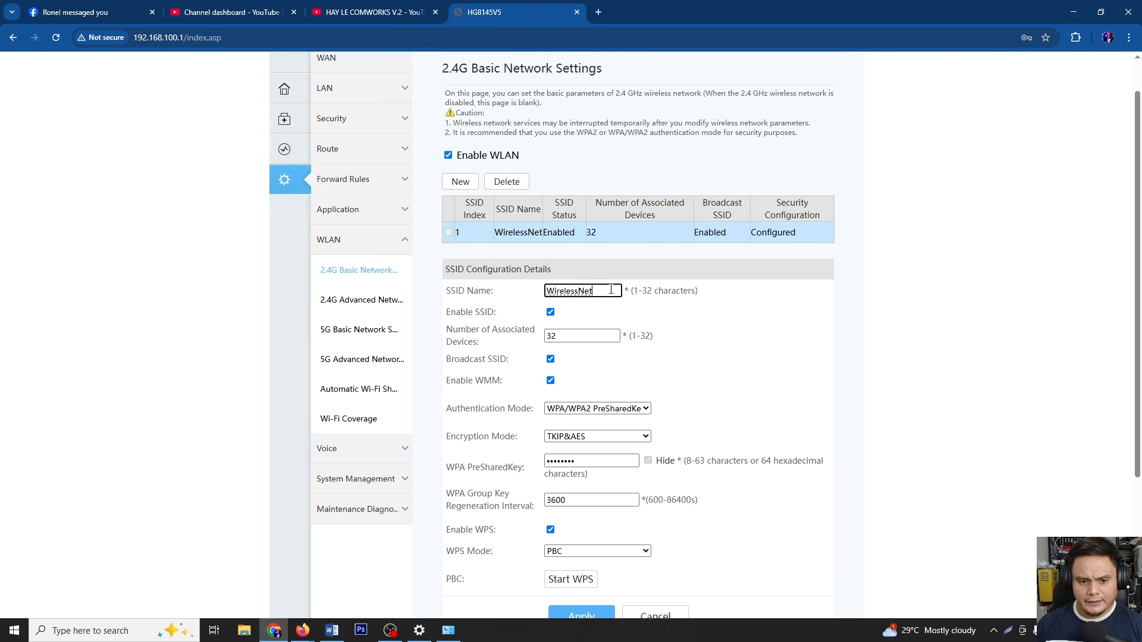
drag(610, 290, 516, 295)
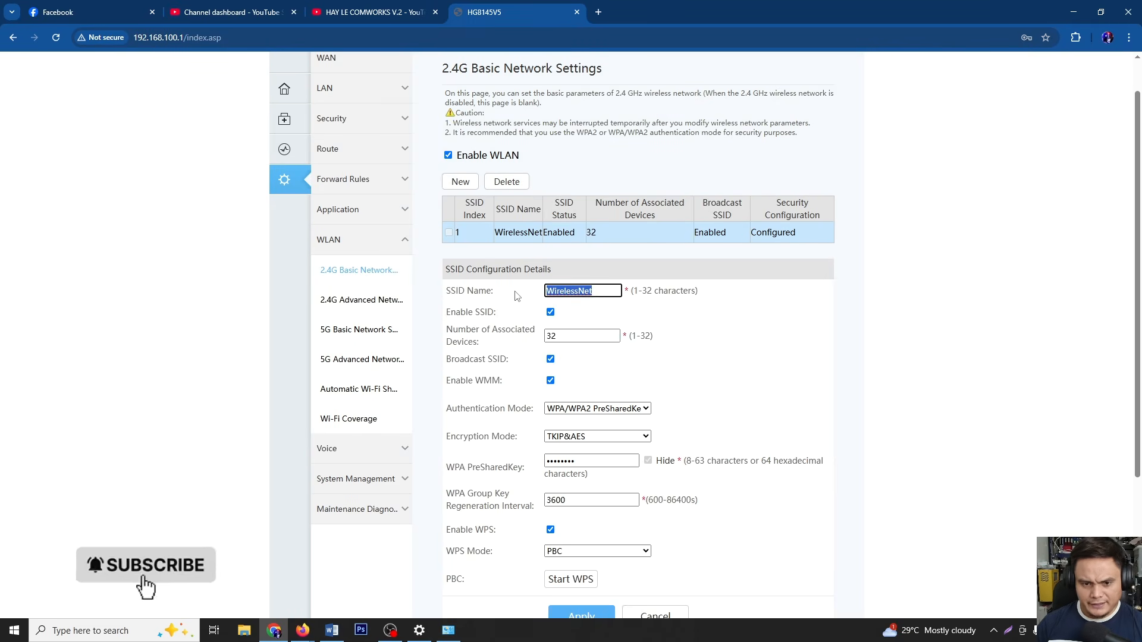
text(HAYLE)
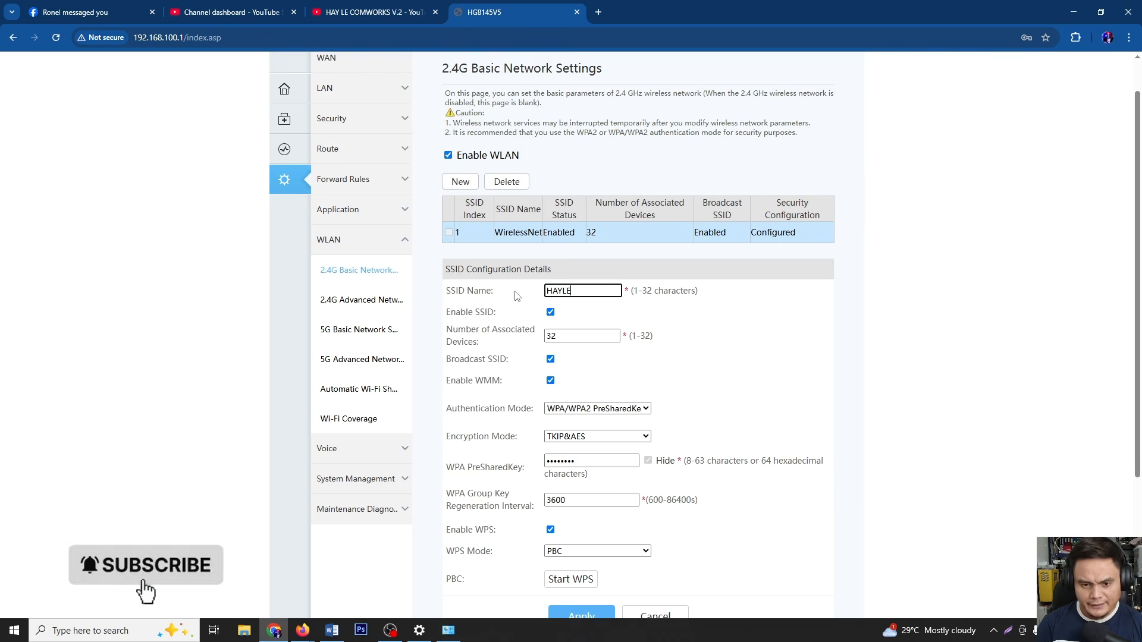
text( VENDO 2 )
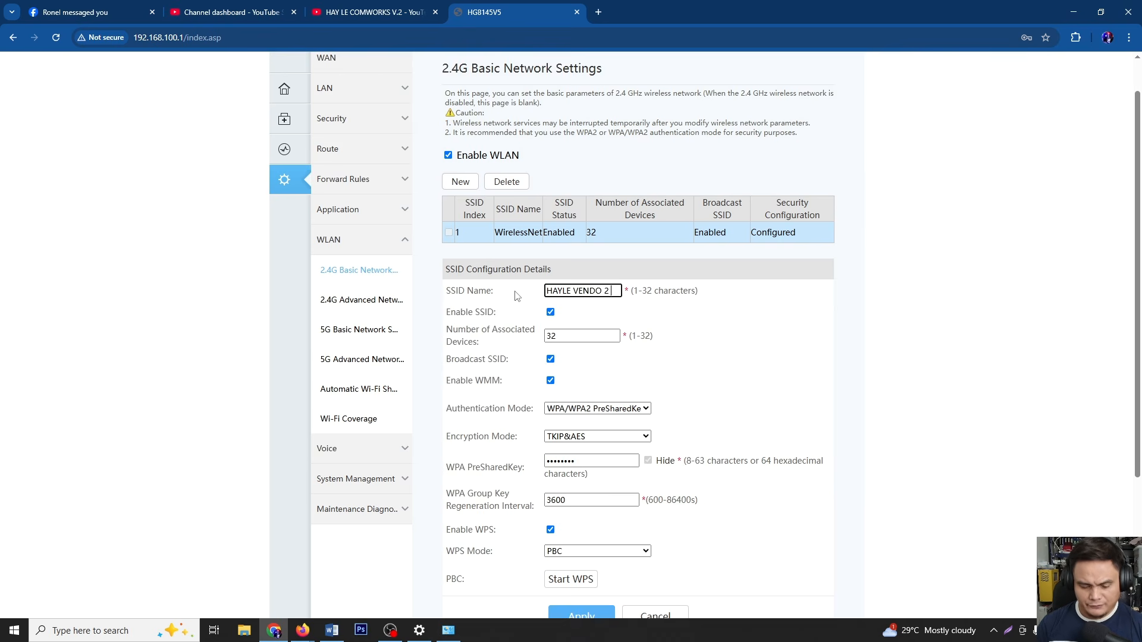
text(2)
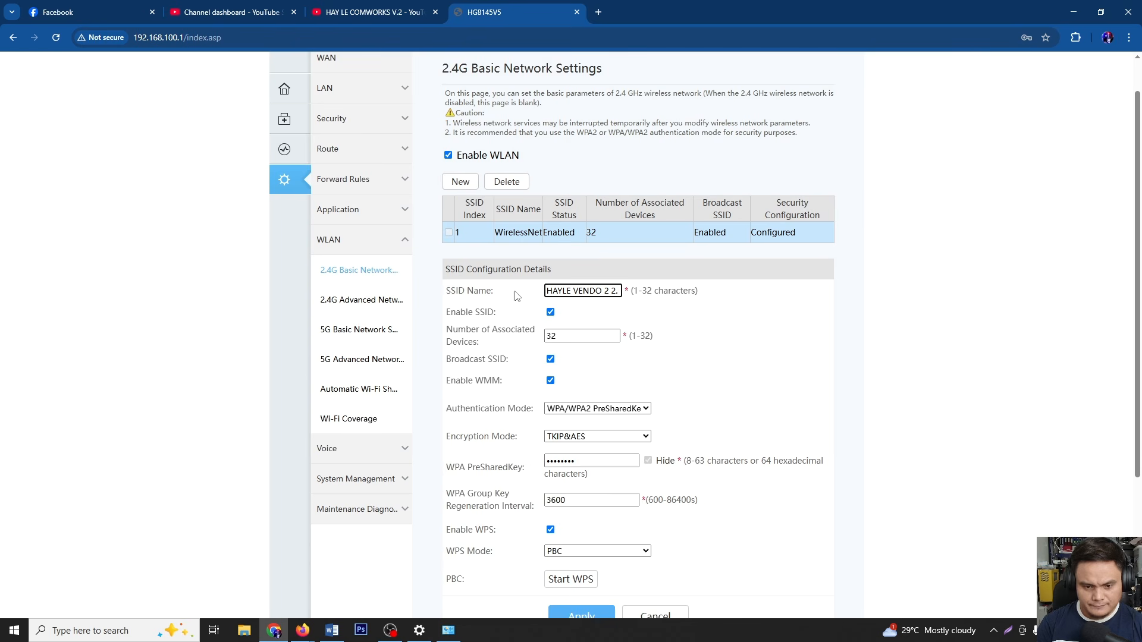
text(.)
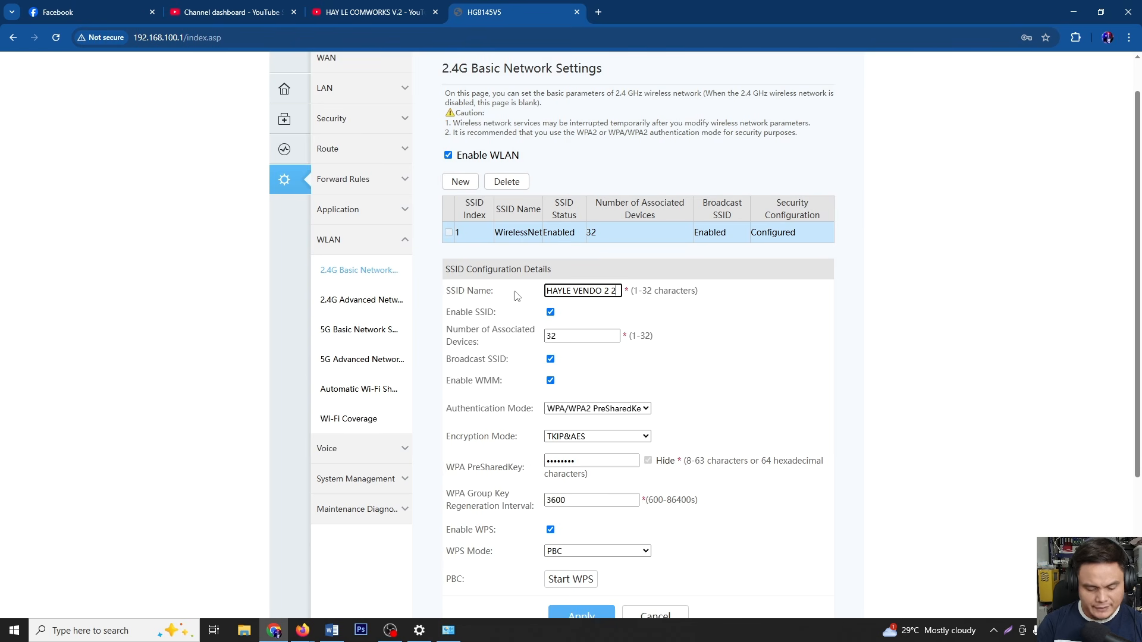
text(Ghz)
triple_click(569, 291)
key(ctrl+c)
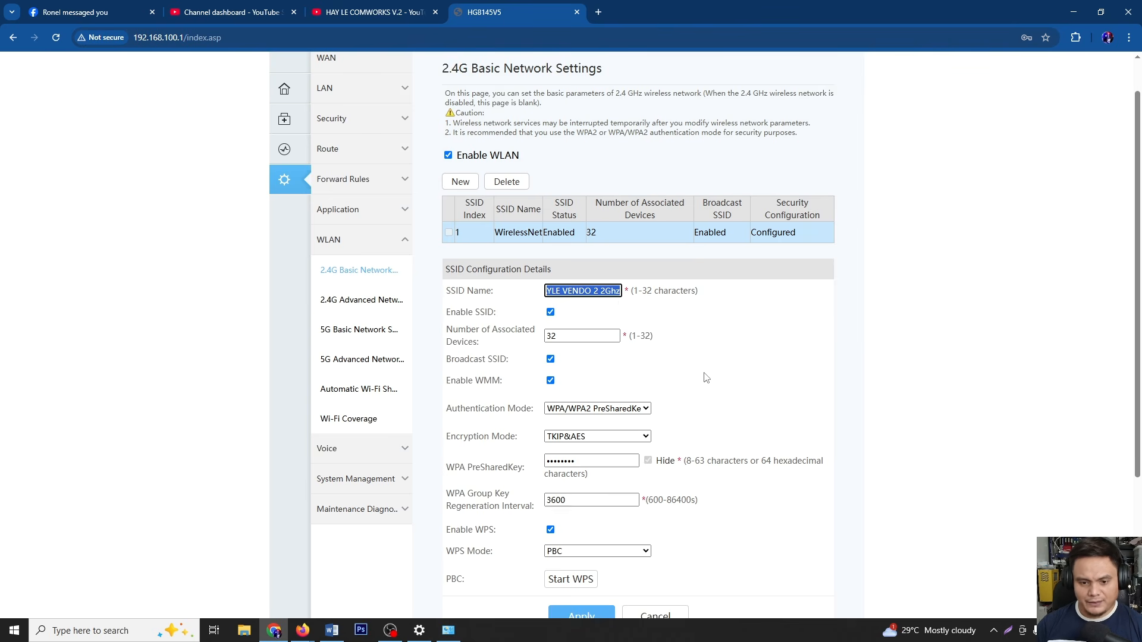
scroll(613, 286, down, 1)
click(595, 238)
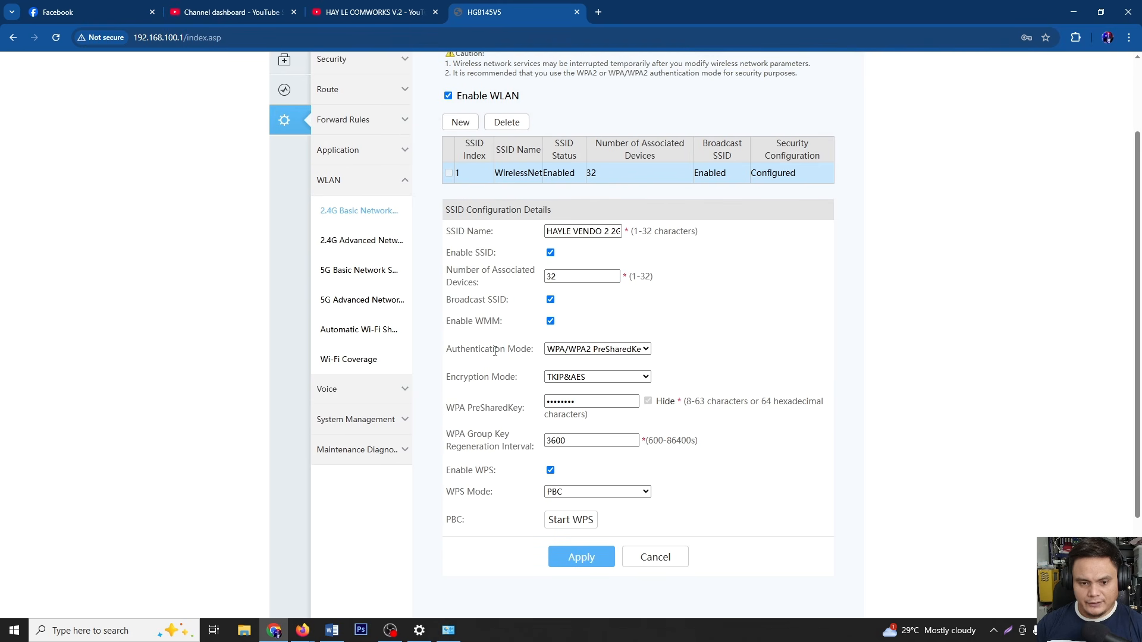
Set the 2.4G authentication mode to Open and apply
click(571, 349)
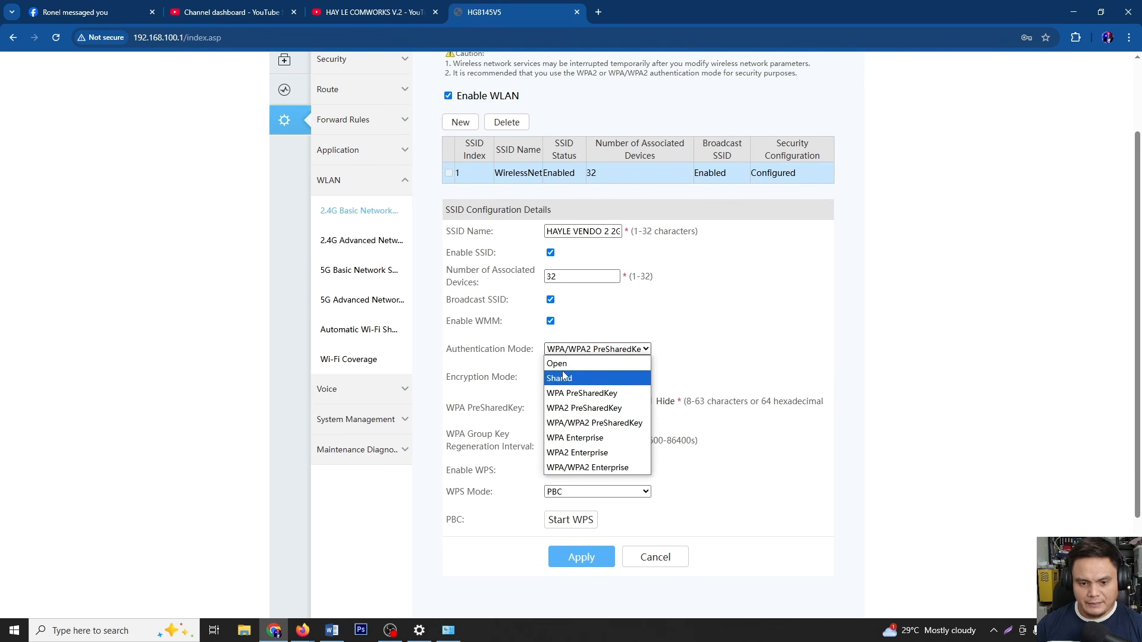
click(564, 365)
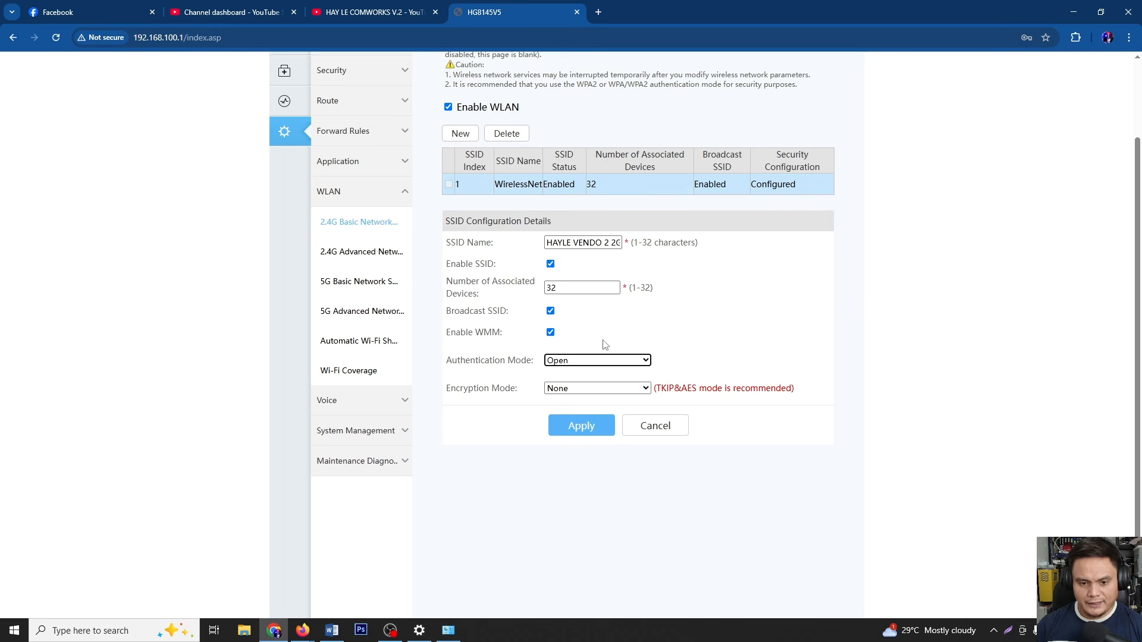
click(574, 423)
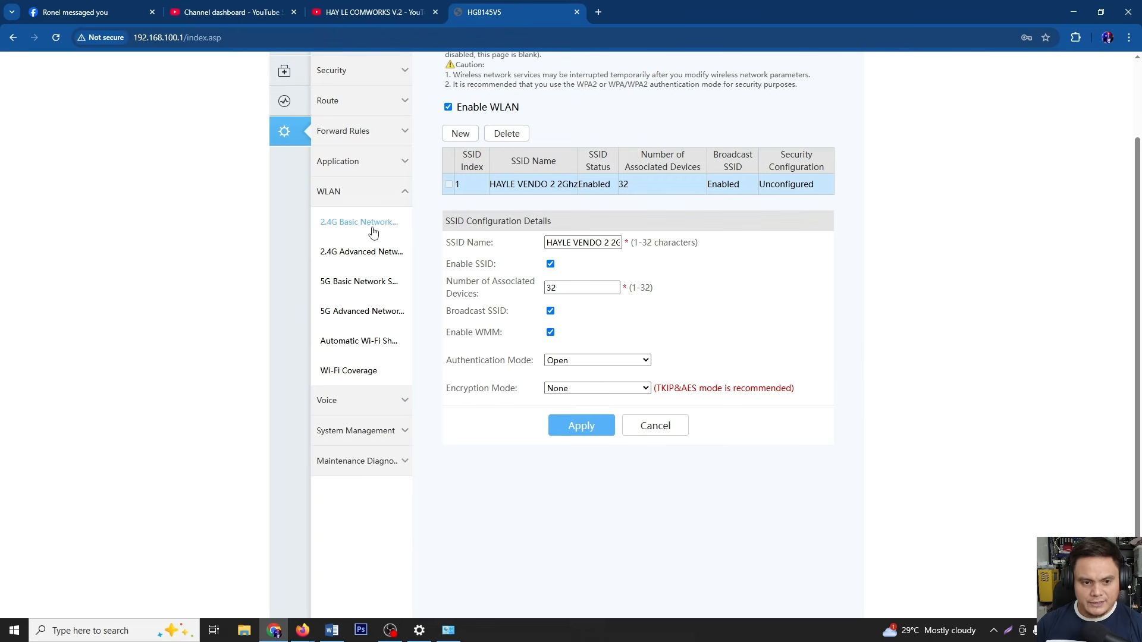
Rename the 5G SSID from WirelessNet-5G to HAYLE VENDO 2 5Ghz
click(355, 290)
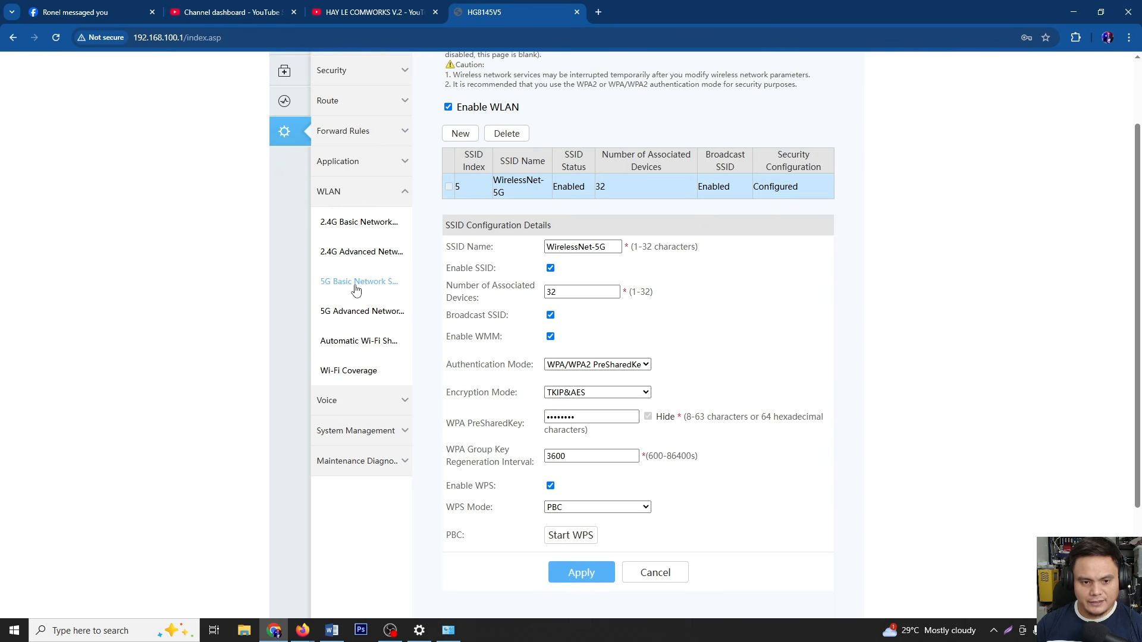
drag(618, 247, 523, 250)
key(ctrl+v)
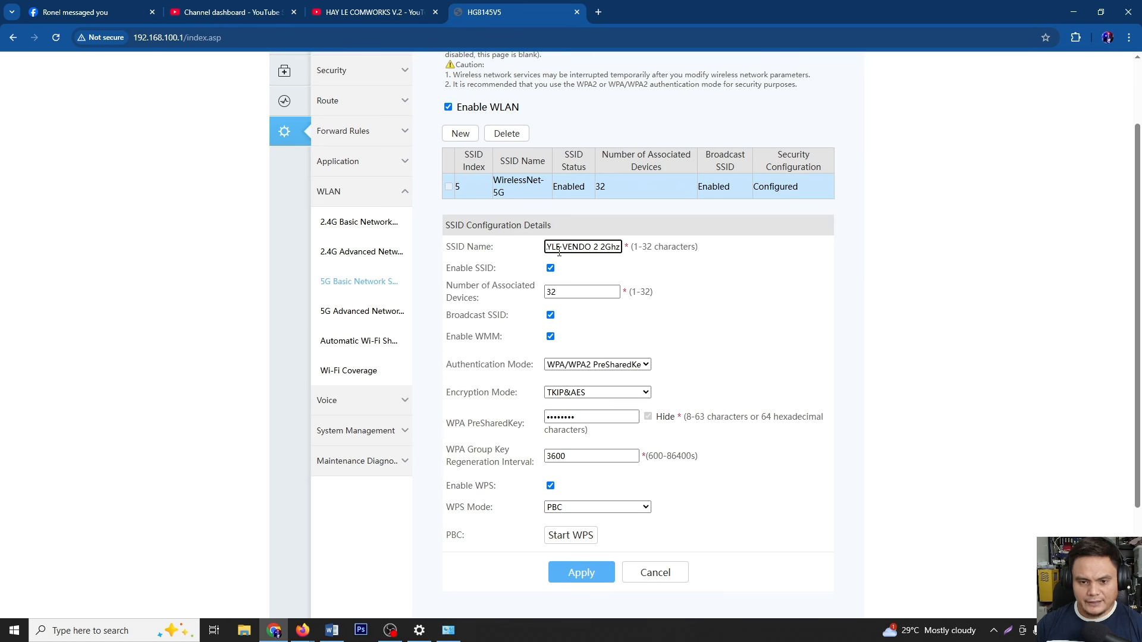
click(606, 250)
key(BackSpace)
text(5)
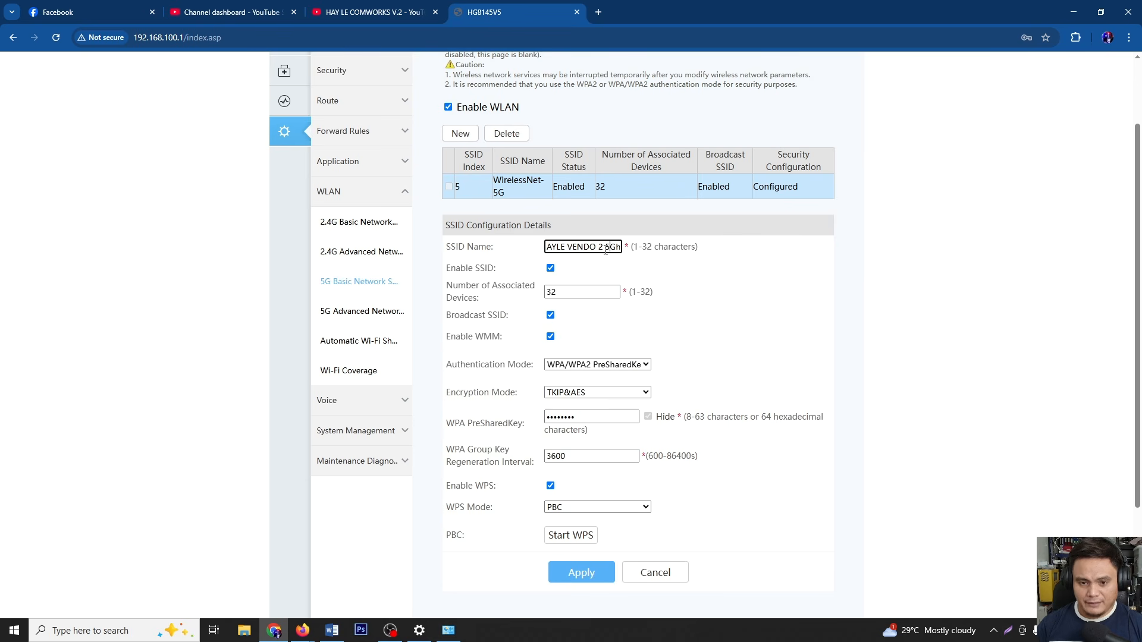
click(478, 367)
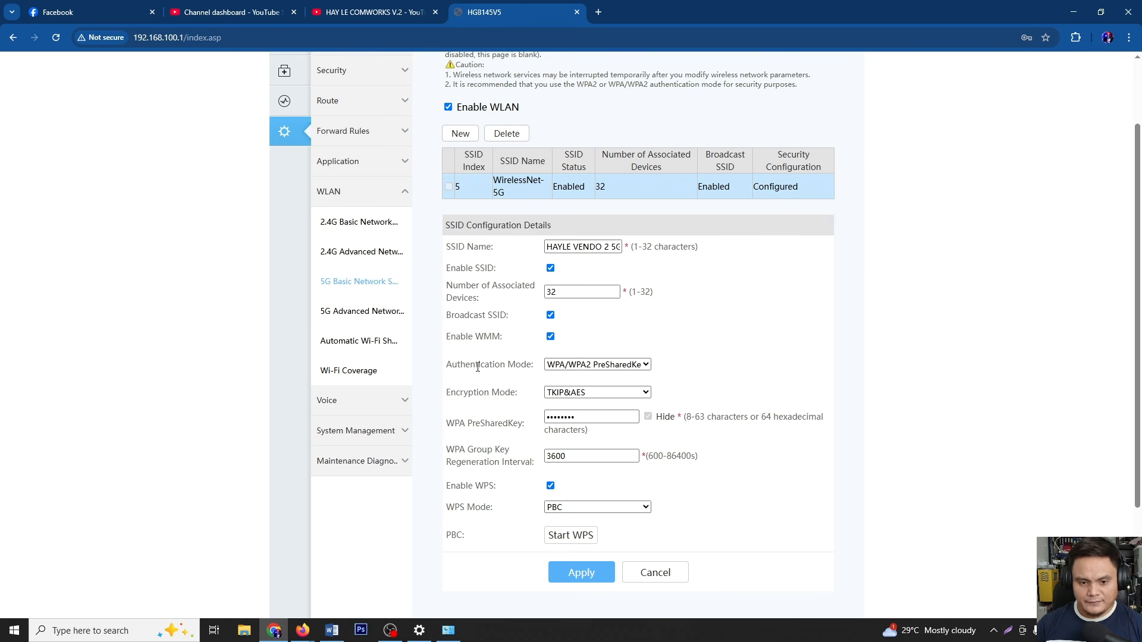
Set the 5G authentication mode to Open and apply
click(558, 365)
click(564, 379)
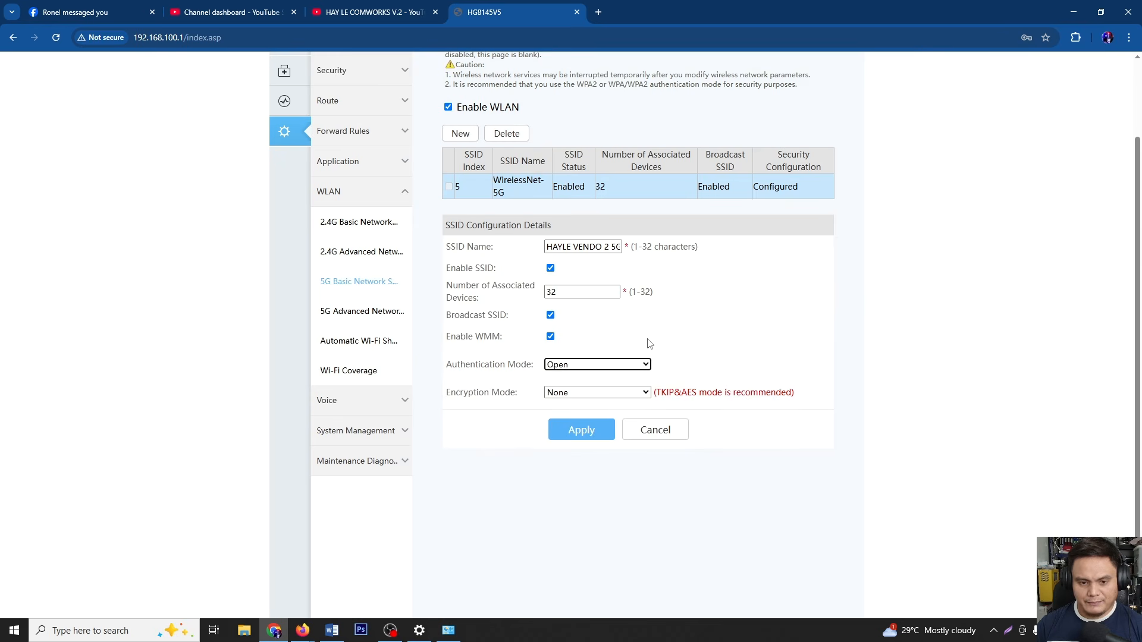
click(588, 430)
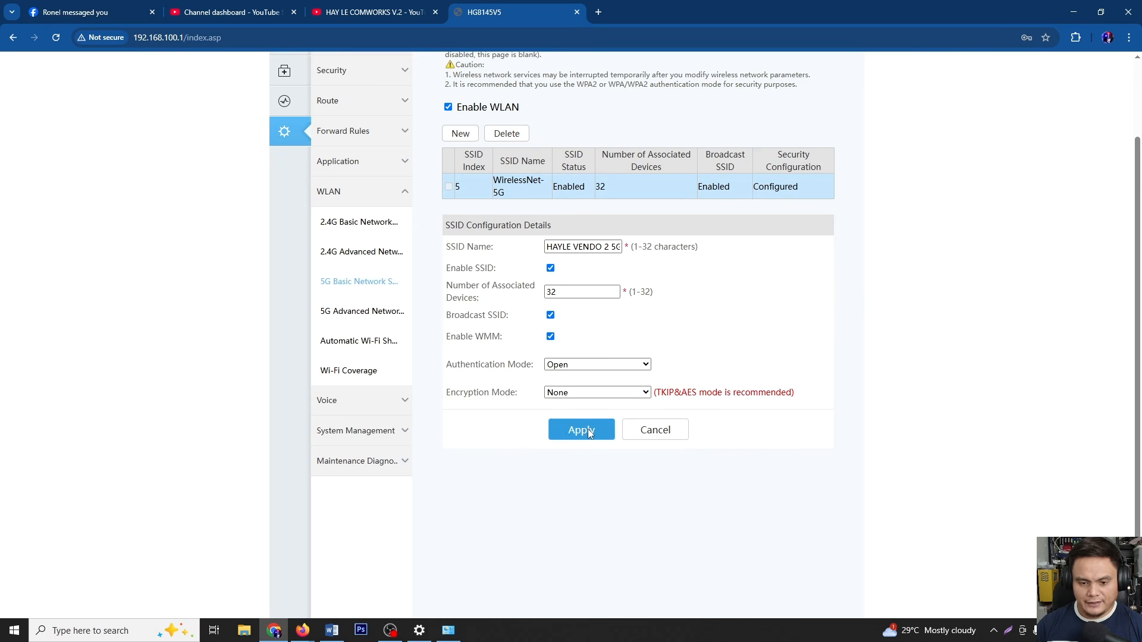
Check the Windows Wi-Fi list for the two new HAYLE VENDO 2 networks
click(1051, 630)
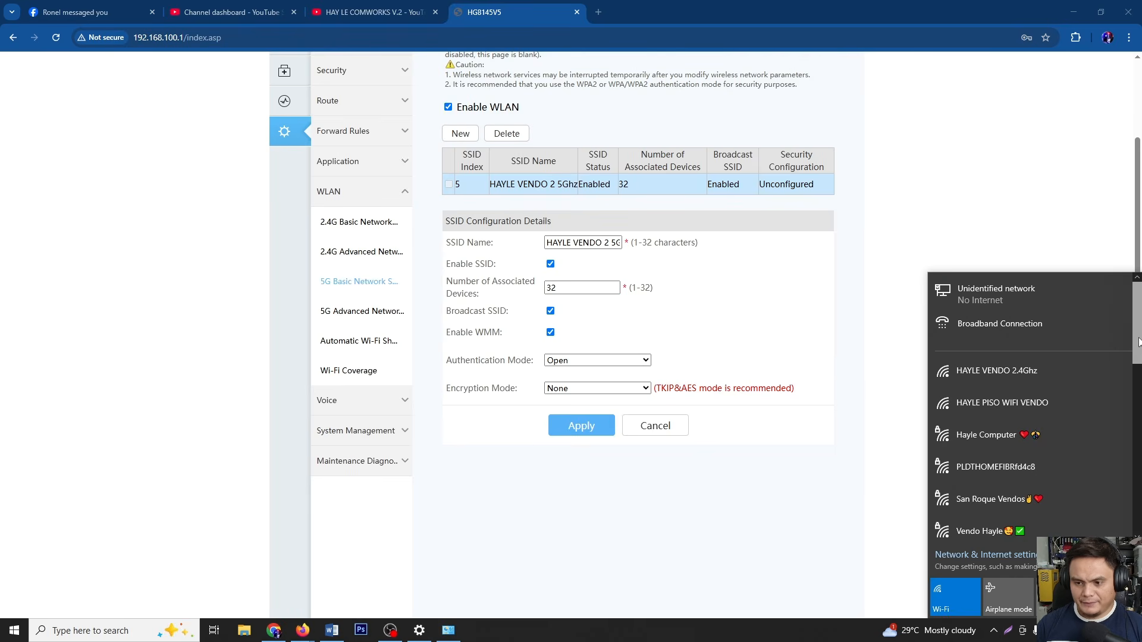
scroll(1138, 364, down, 2)
scroll(1102, 424, down, 5)
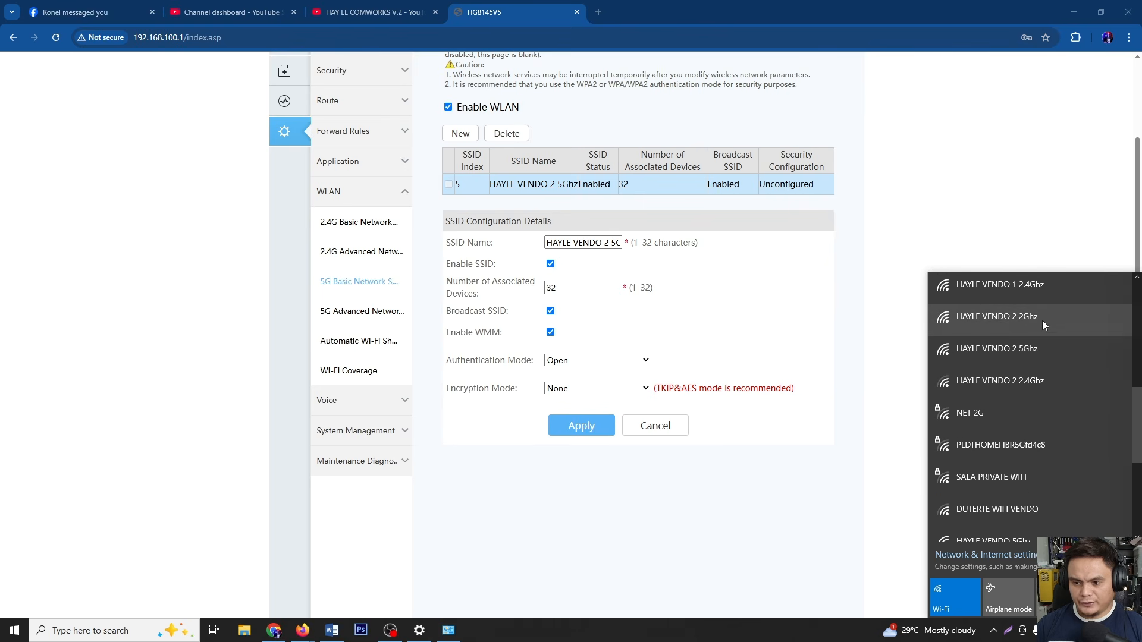
click(884, 352)
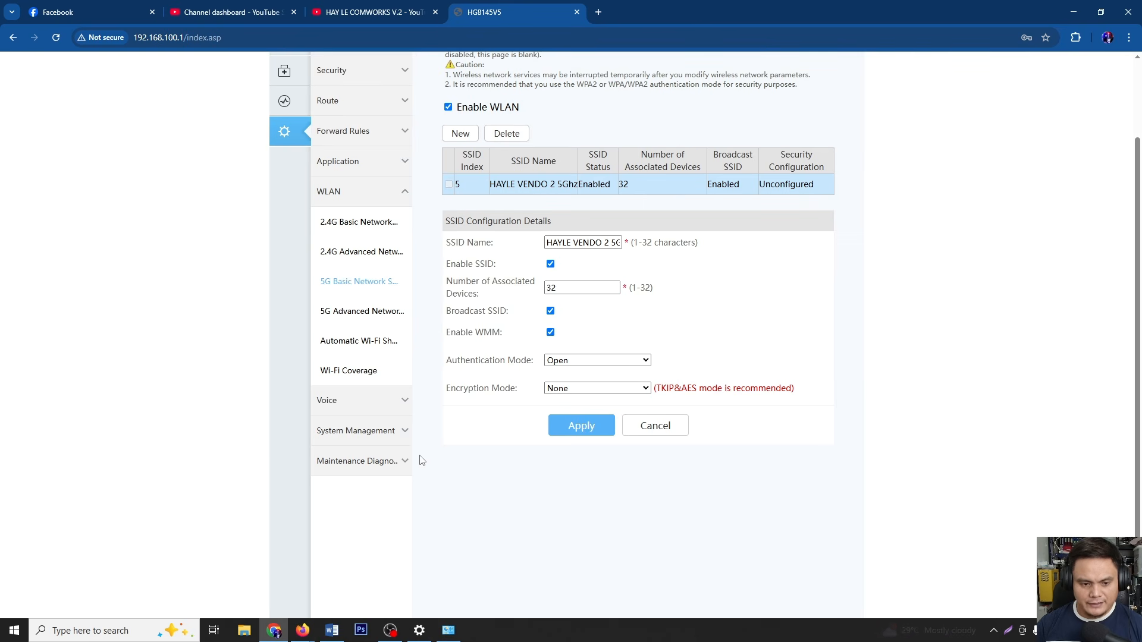
Set the upstream port to LAN1 instead of Optical and confirm the change
click(383, 469)
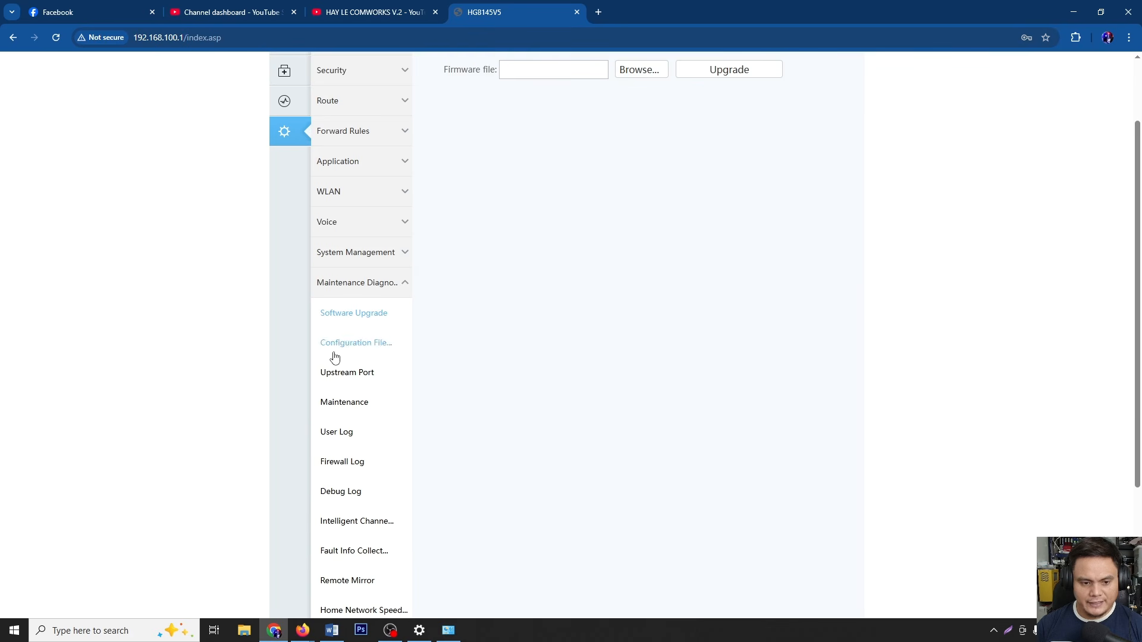
click(343, 372)
scroll(614, 178, up, 1)
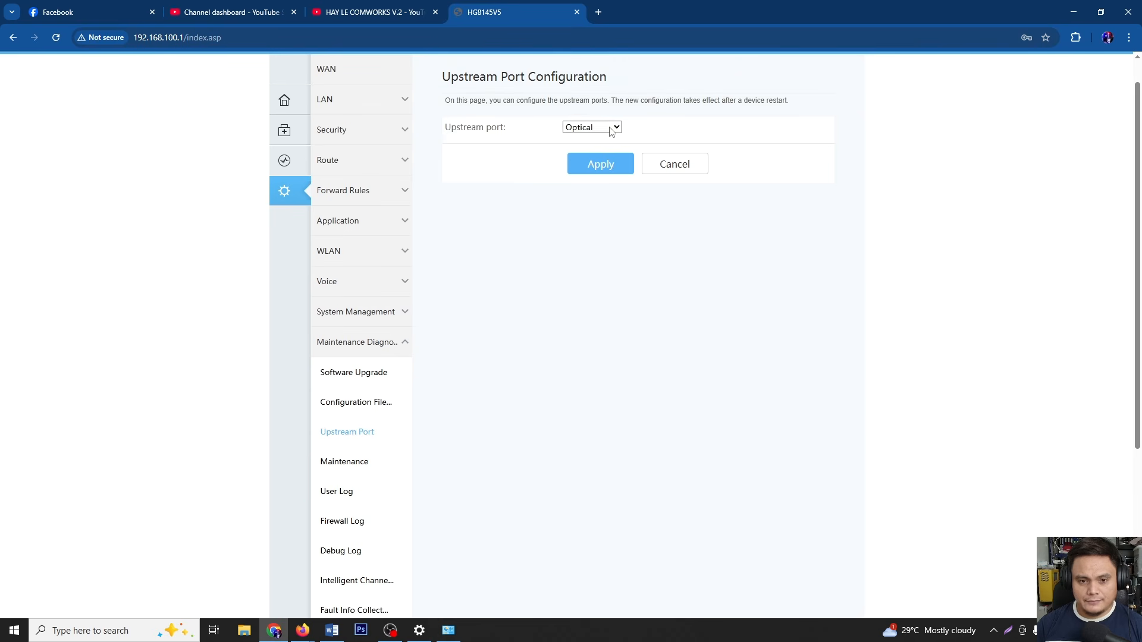
click(586, 127)
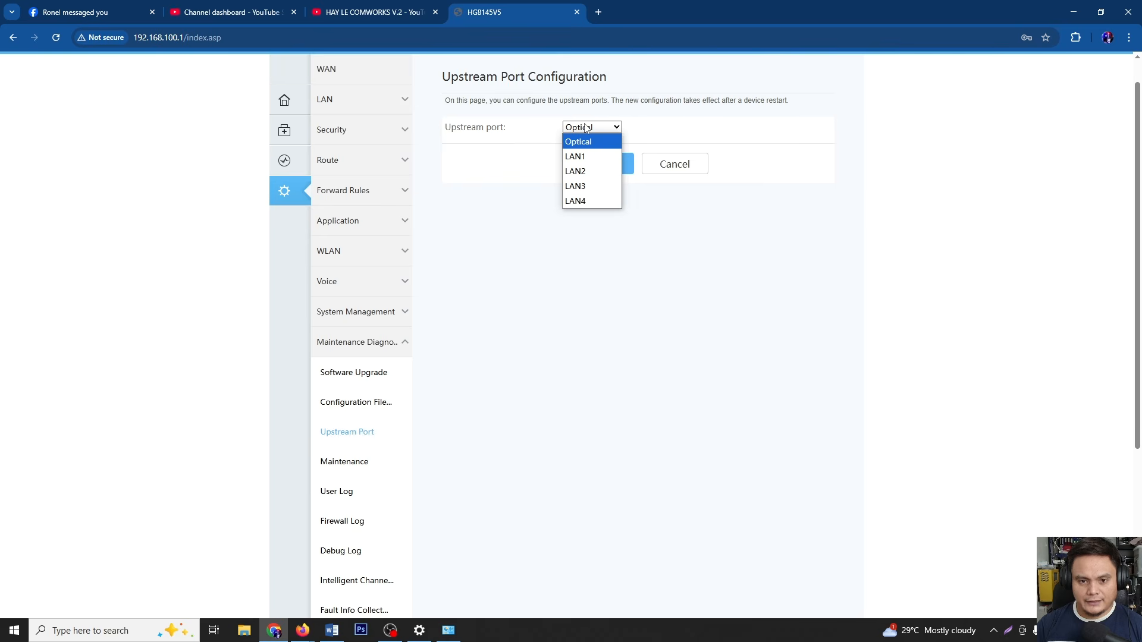
click(586, 157)
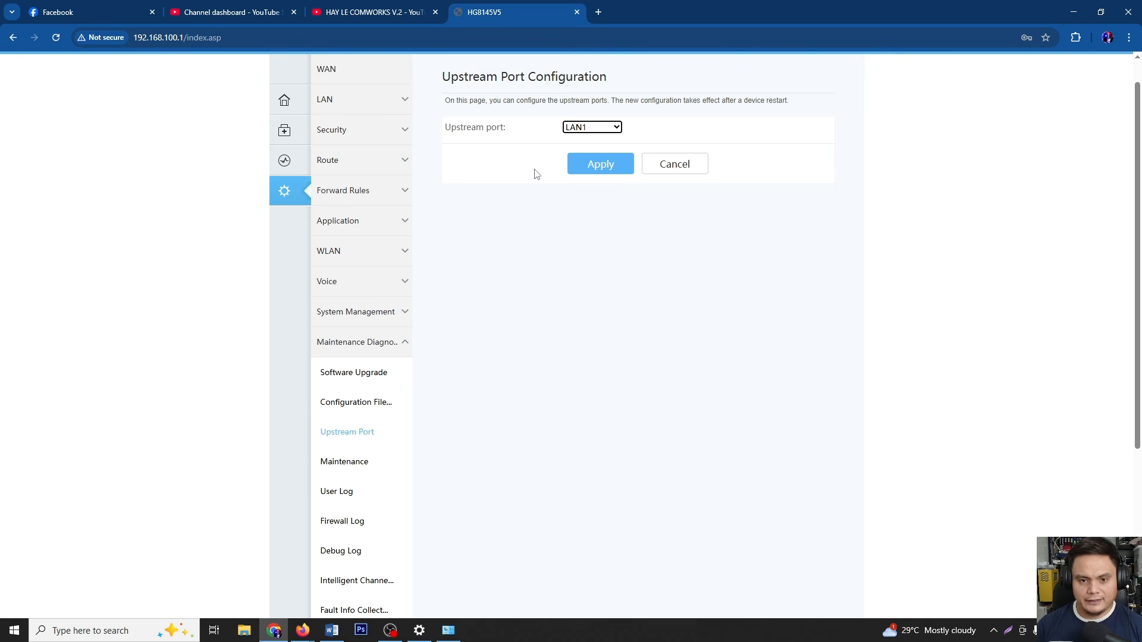
click(595, 164)
key(Return)
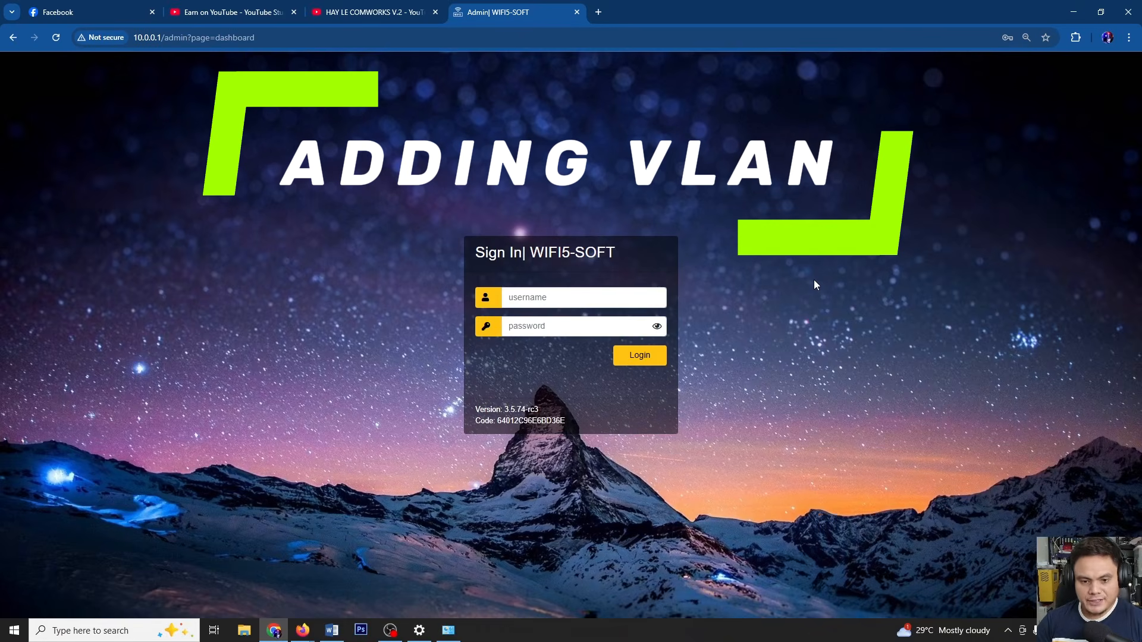
Log in to WiFi5-Soft as Admin, fixing a typo in the password
click(599, 299)
click(598, 333)
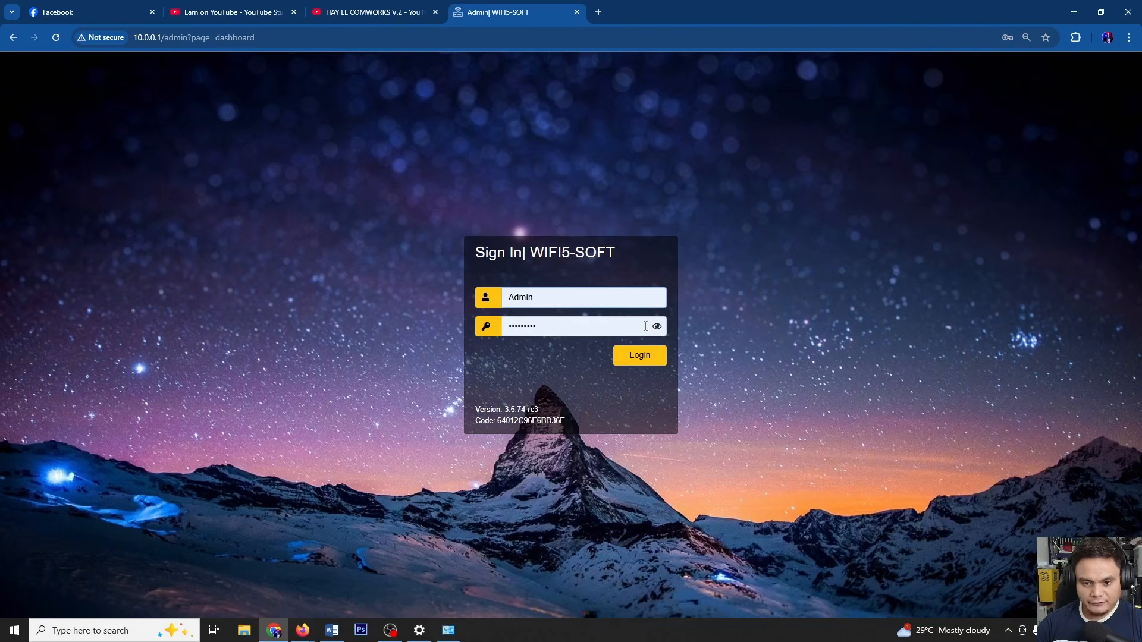
drag(645, 326, 472, 333)
text(•ifi5soft)
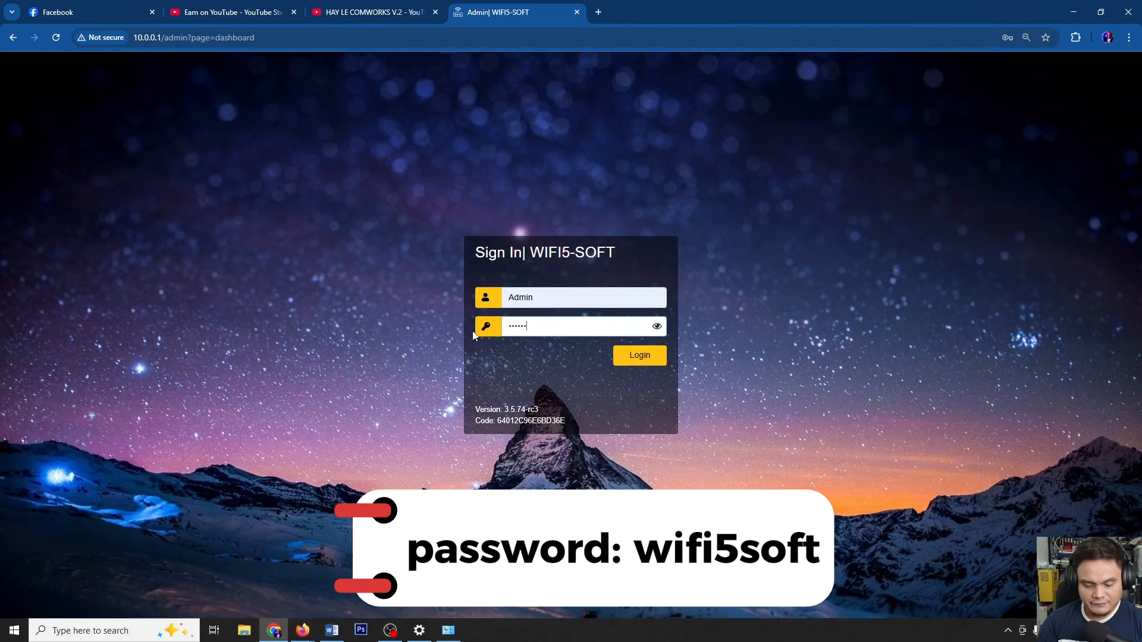
click(647, 357)
click(657, 337)
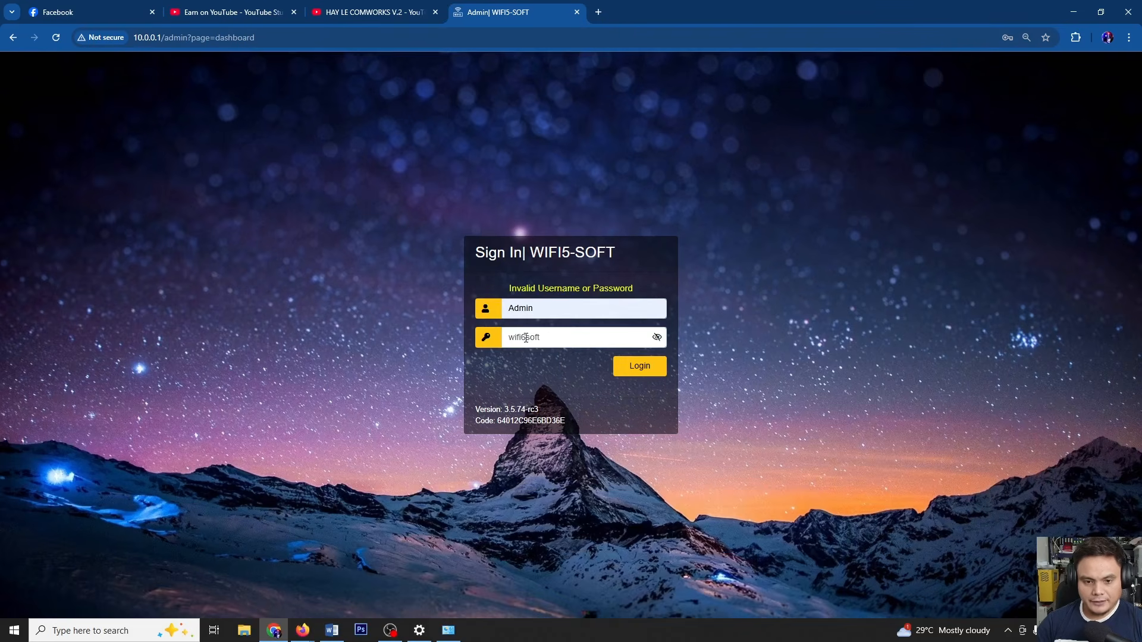
key(Left)
key(BackSpace)
click(647, 372)
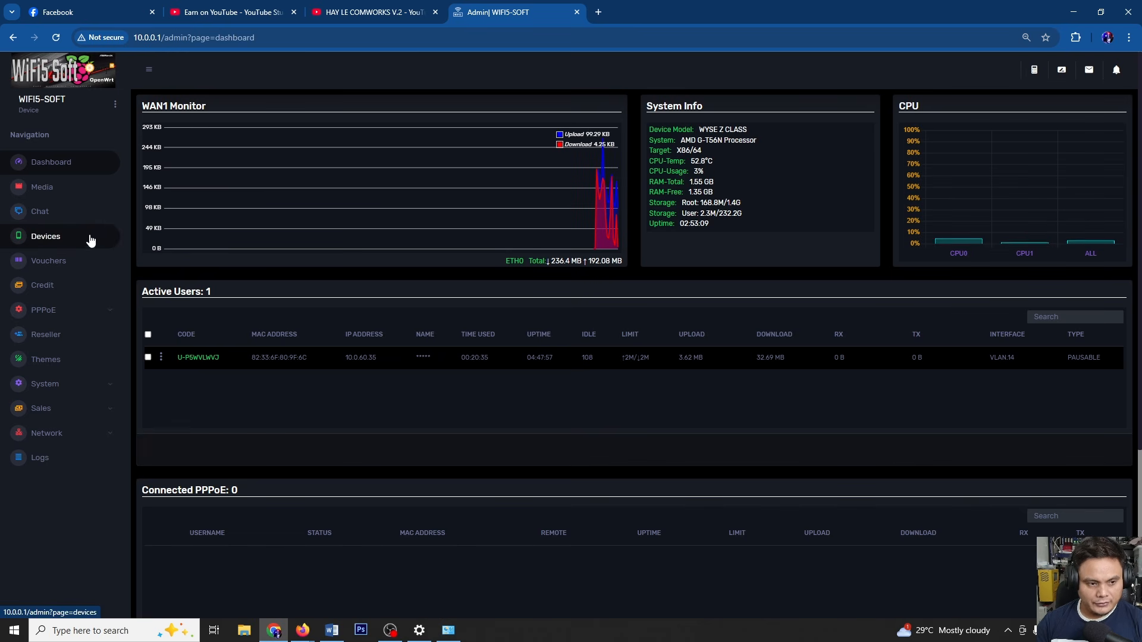
Add VLAN 16 on eth0 under Network > LAN/WAN and apply the configuration change
click(74, 435)
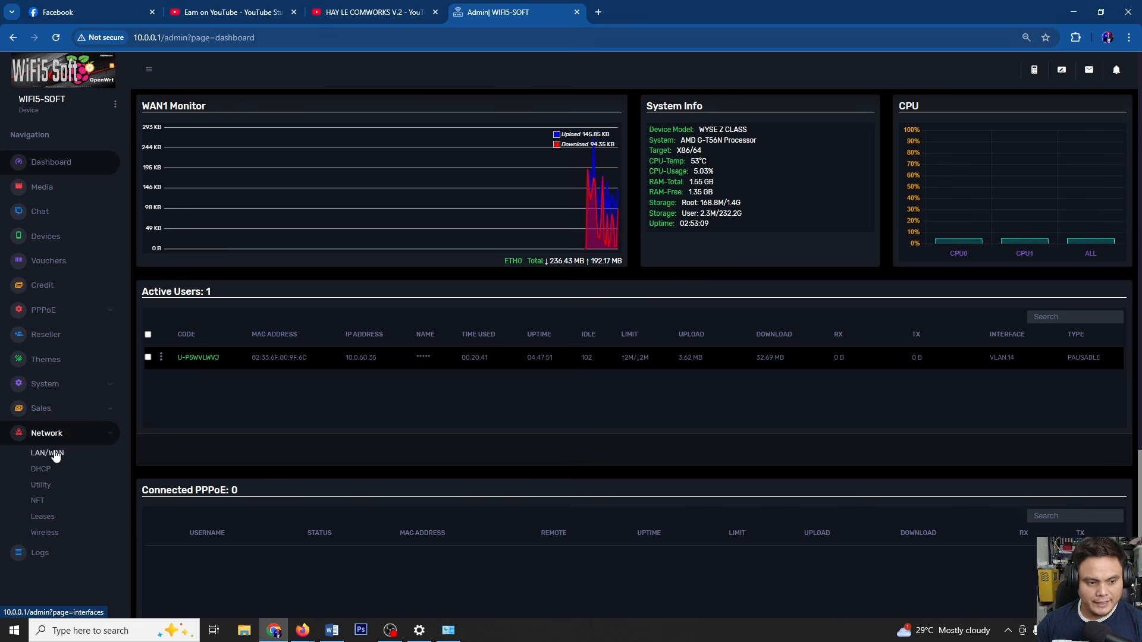
click(54, 453)
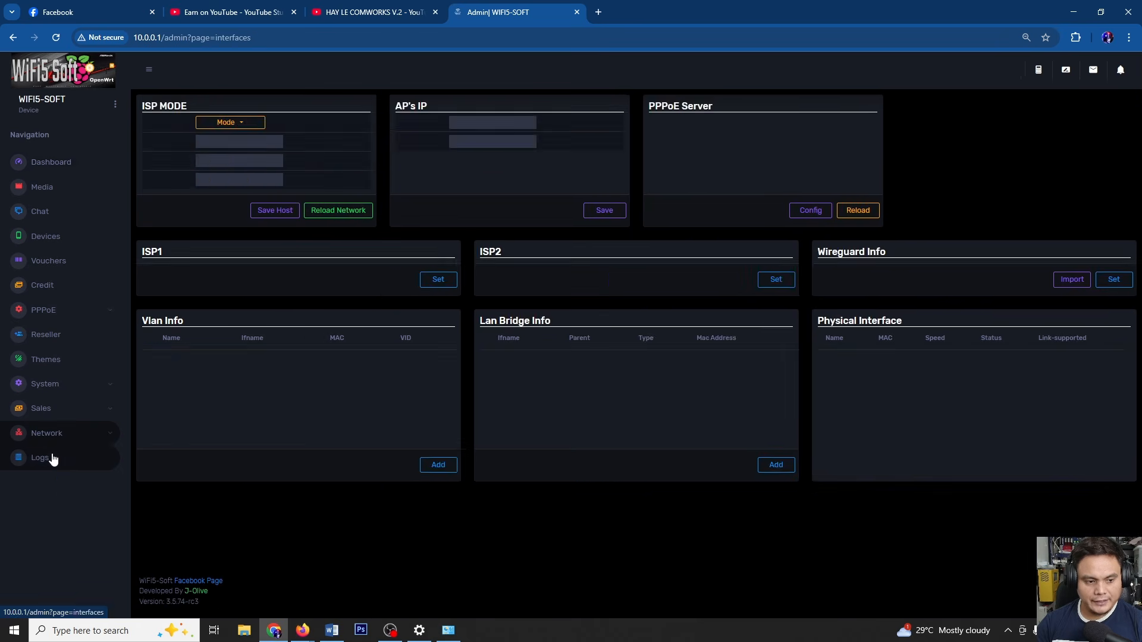
scroll(367, 377, down, 3)
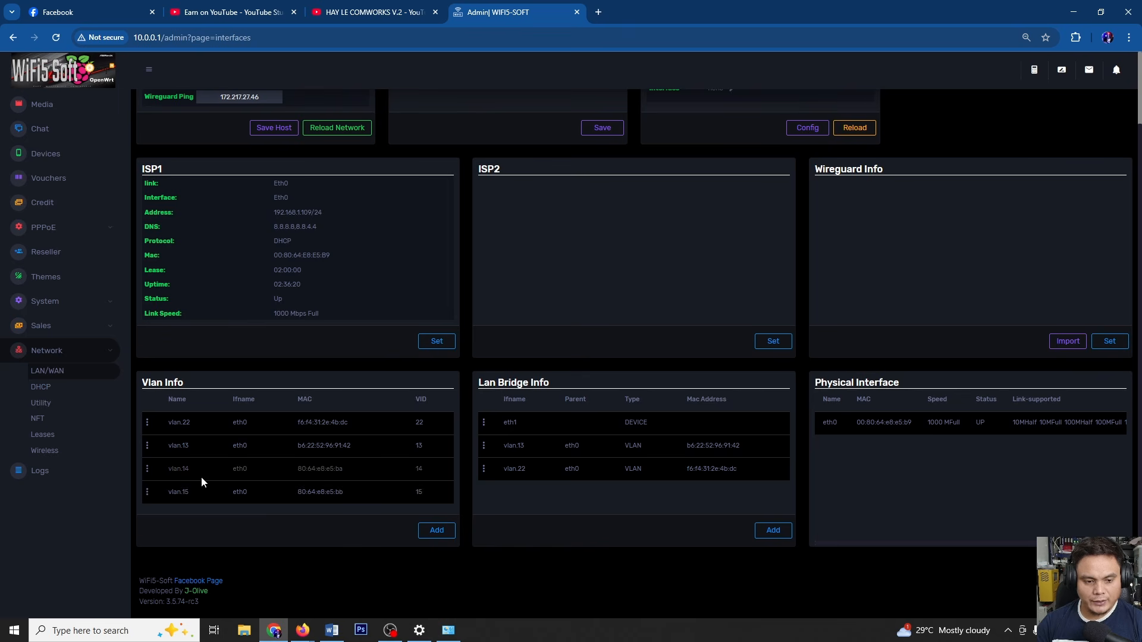
click(436, 530)
click(479, 350)
text(16)
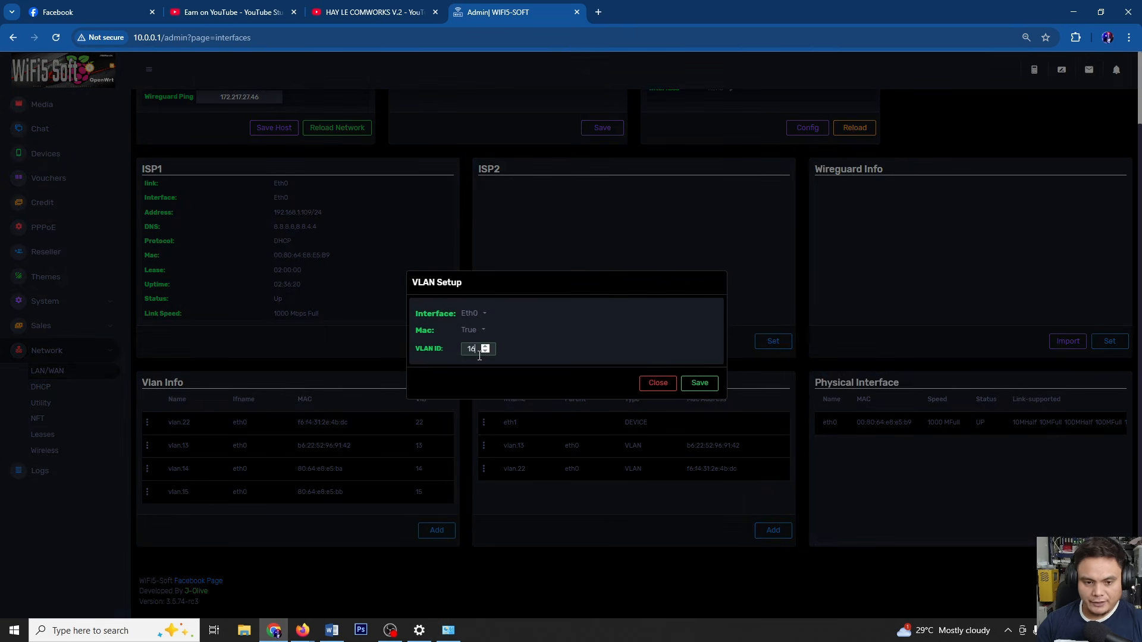
click(700, 383)
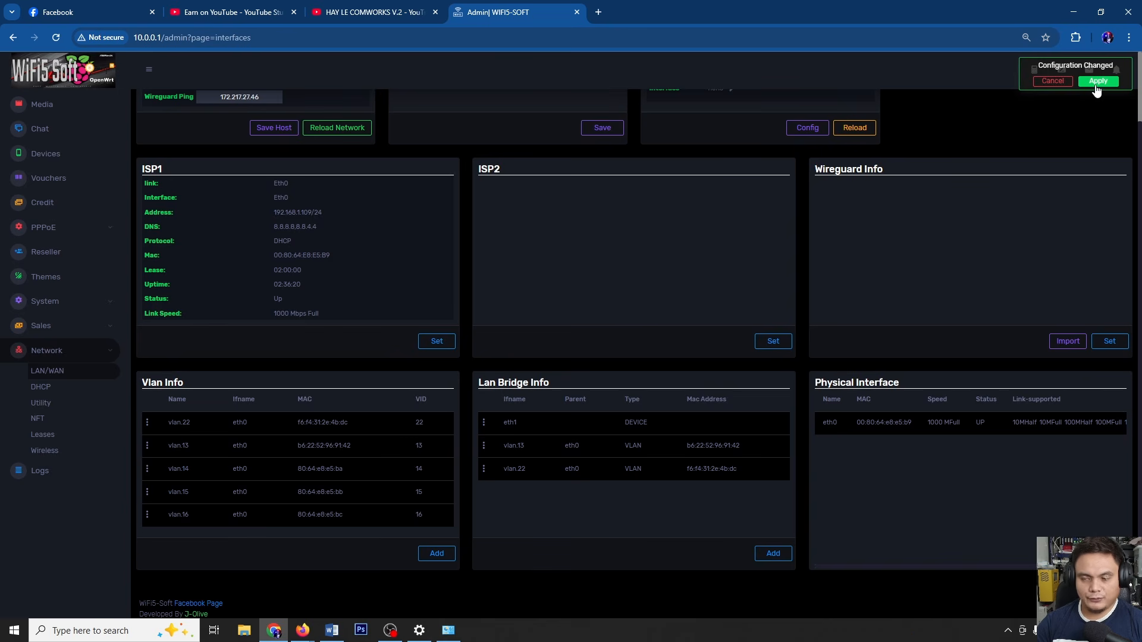
click(1097, 82)
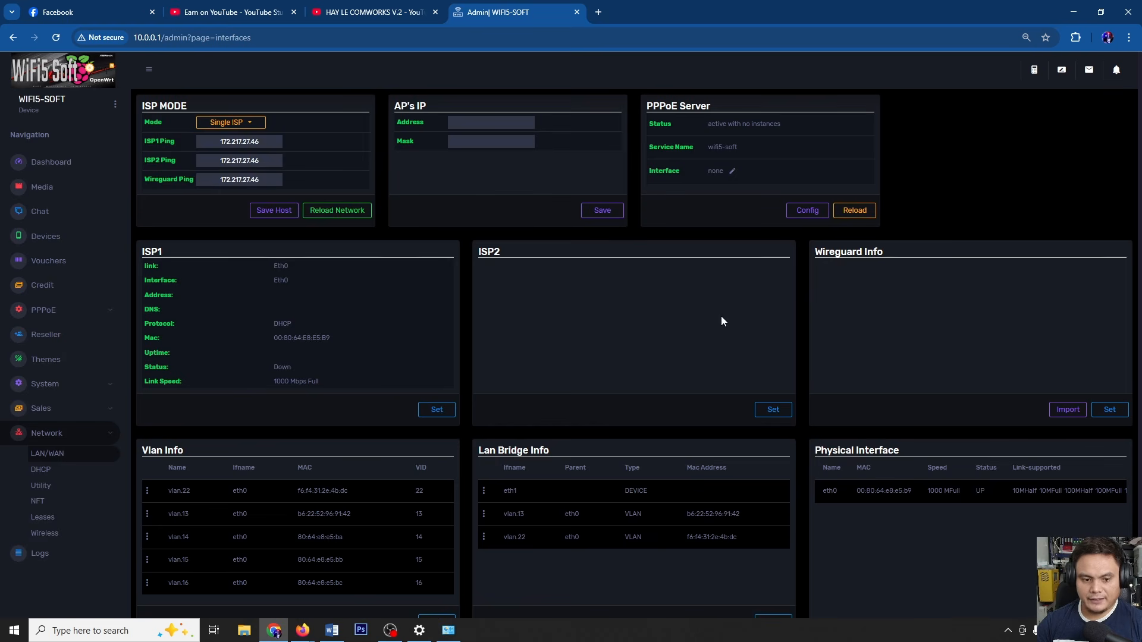
scroll(603, 366, down, 2)
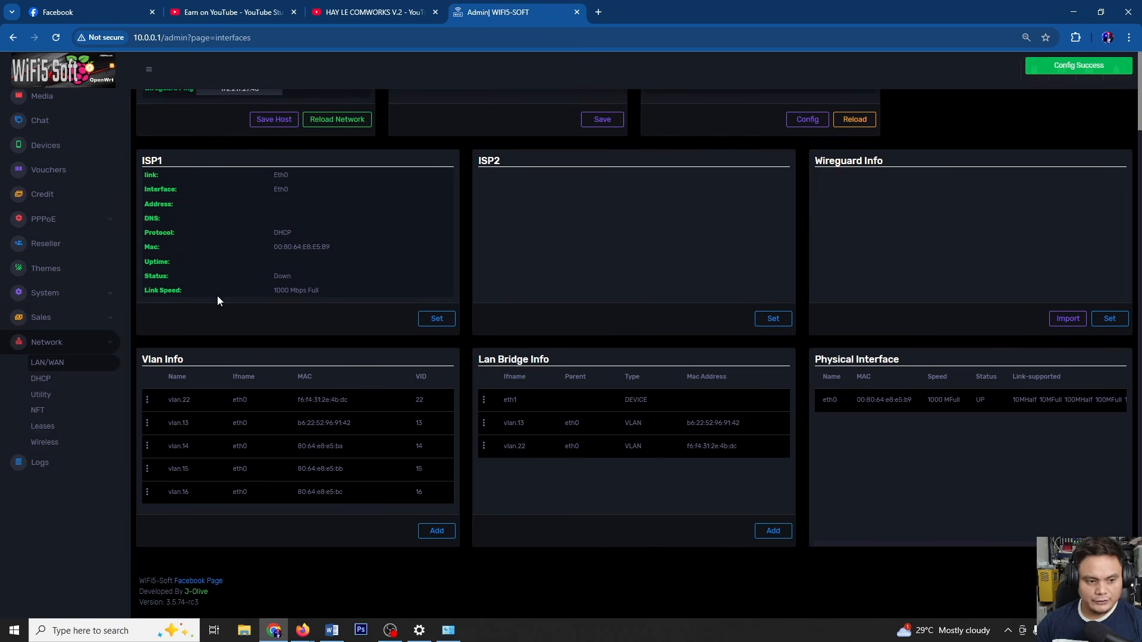
Add a vlan.16 DHCP server (10.0.96.0/19, DNS 8.8.8.8 and 8.8.4.4), save and apply
click(45, 383)
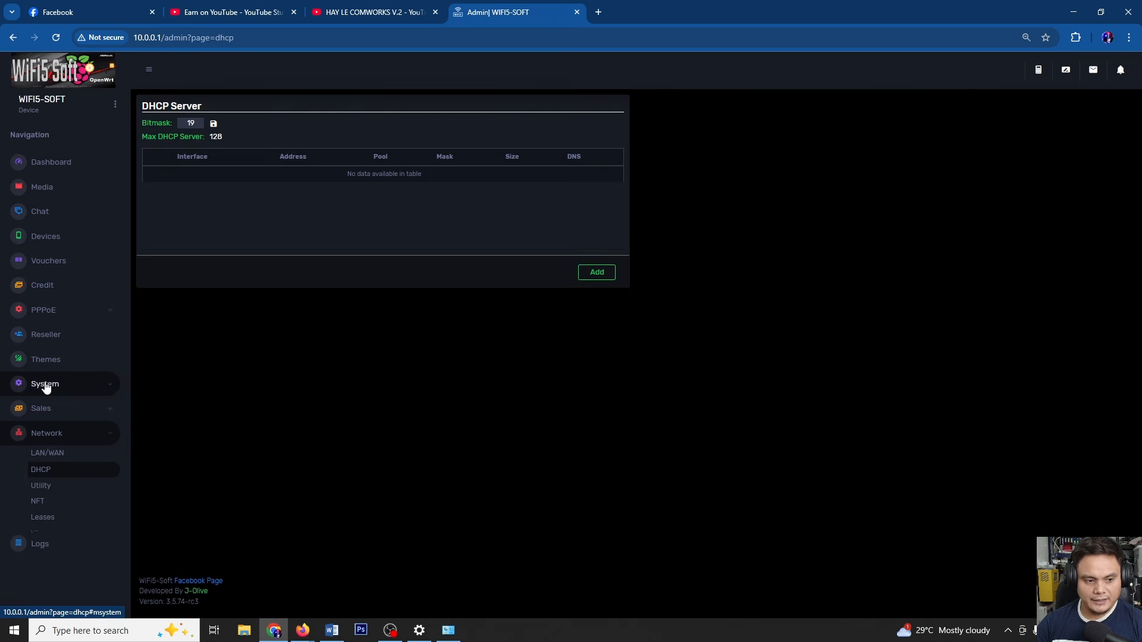
click(584, 277)
click(515, 256)
click(501, 260)
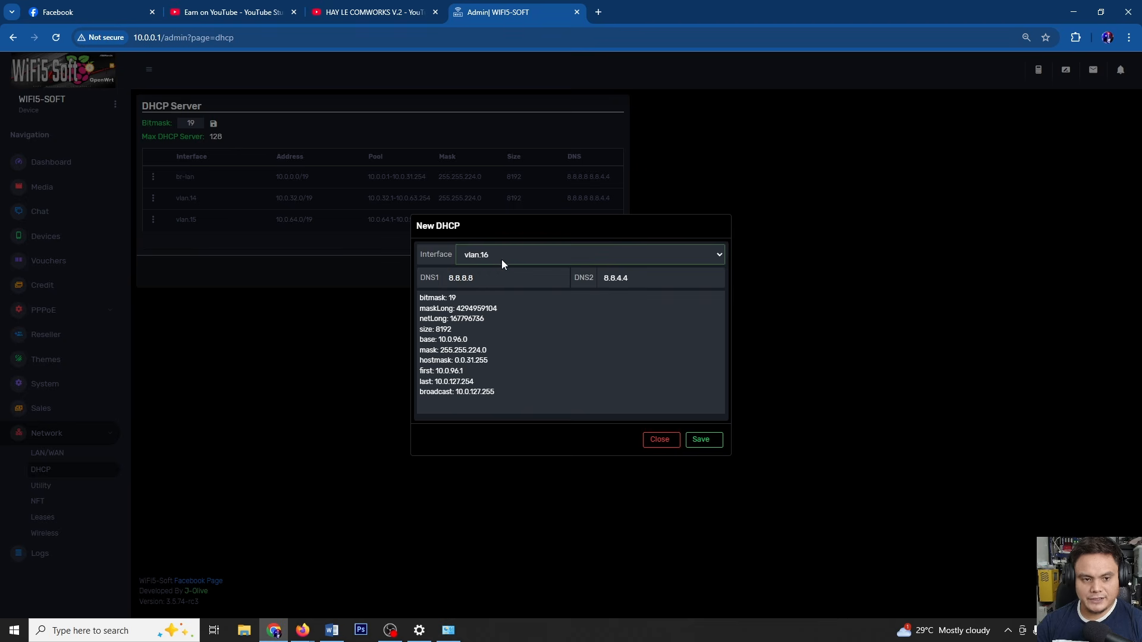
click(702, 439)
click(1102, 80)
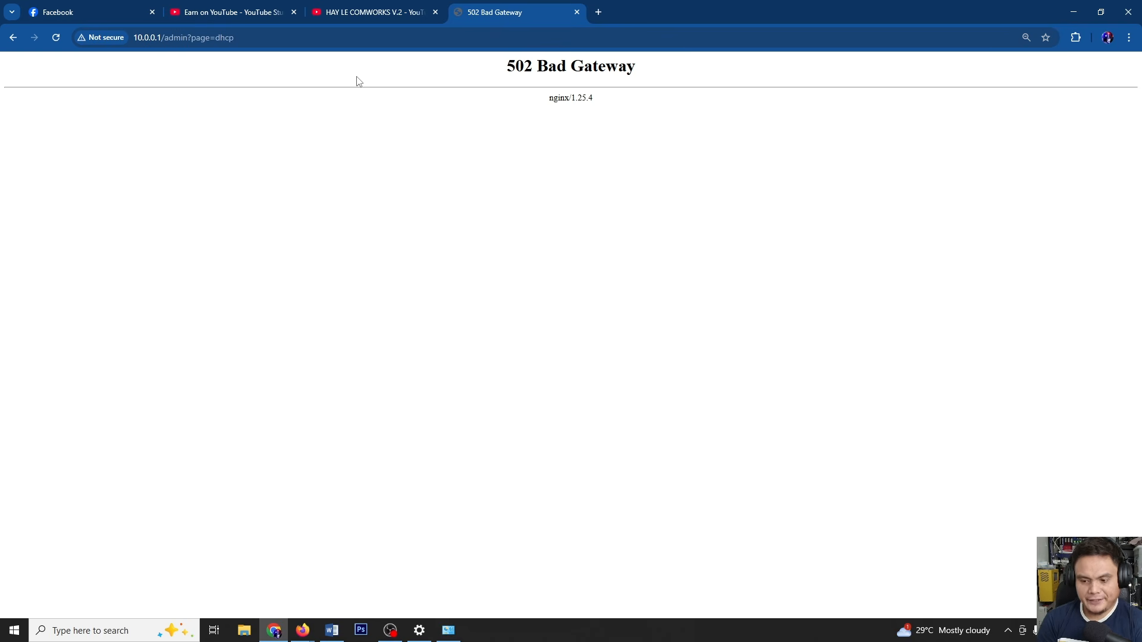
Reload the WiFi5-Soft page and sign back in with the admin password
click(276, 39)
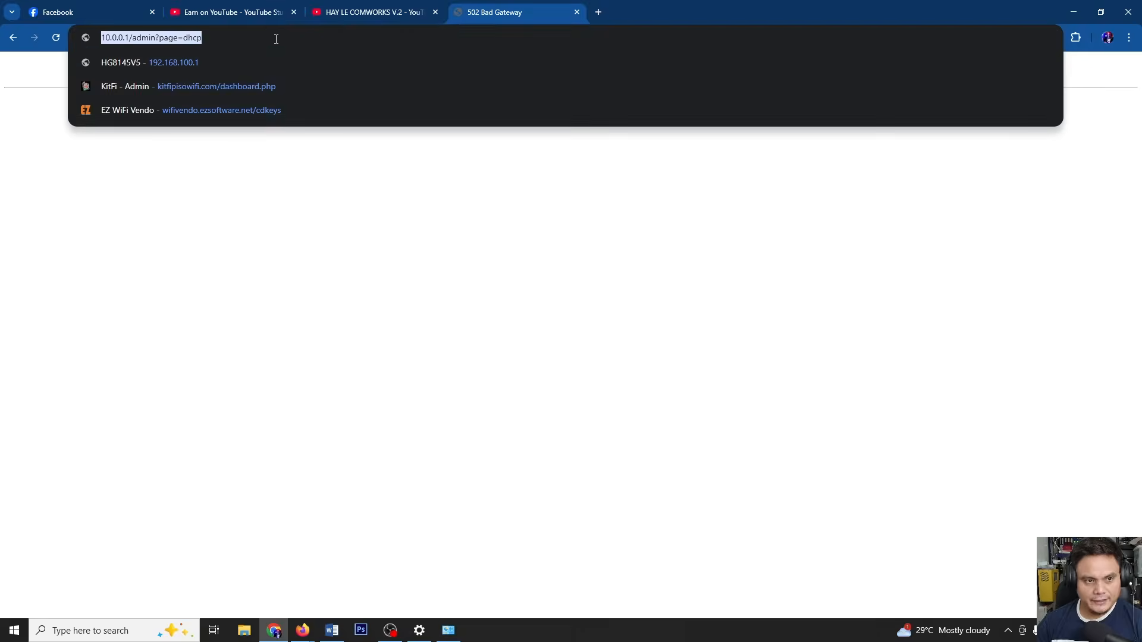
key(Return)
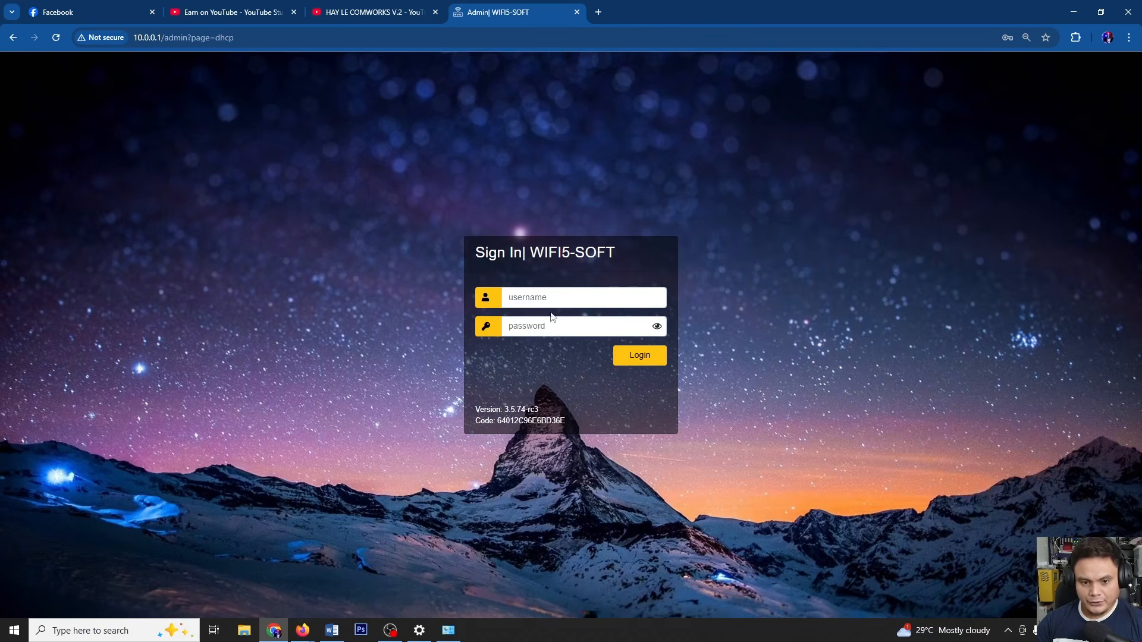
click(552, 307)
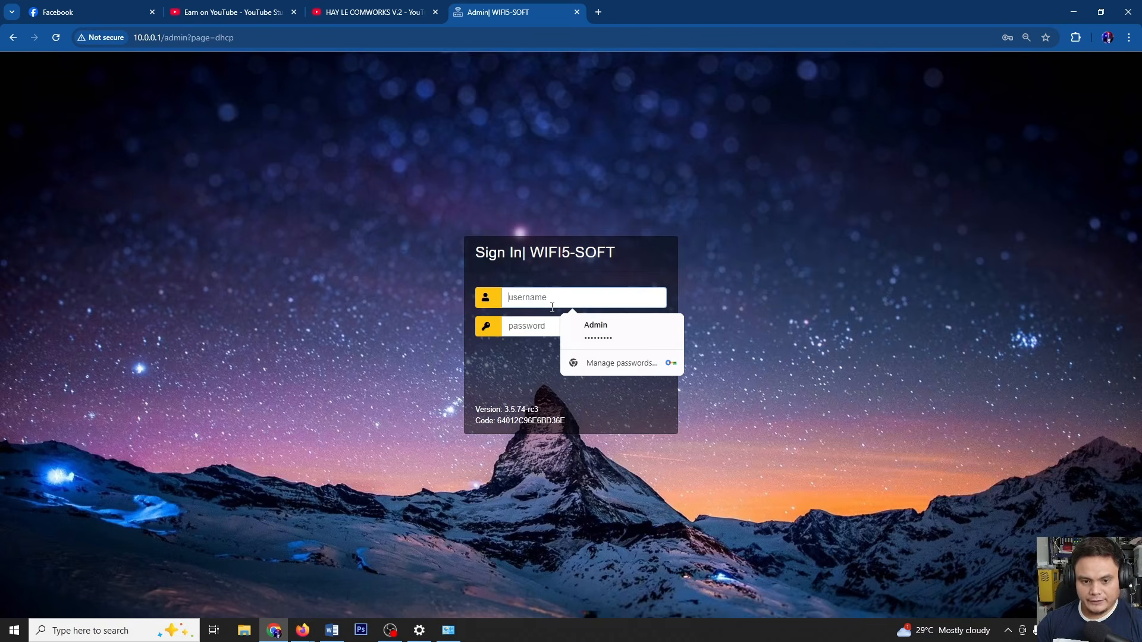
click(596, 331)
drag(556, 328, 395, 334)
text(•••••••••)
key(Return)
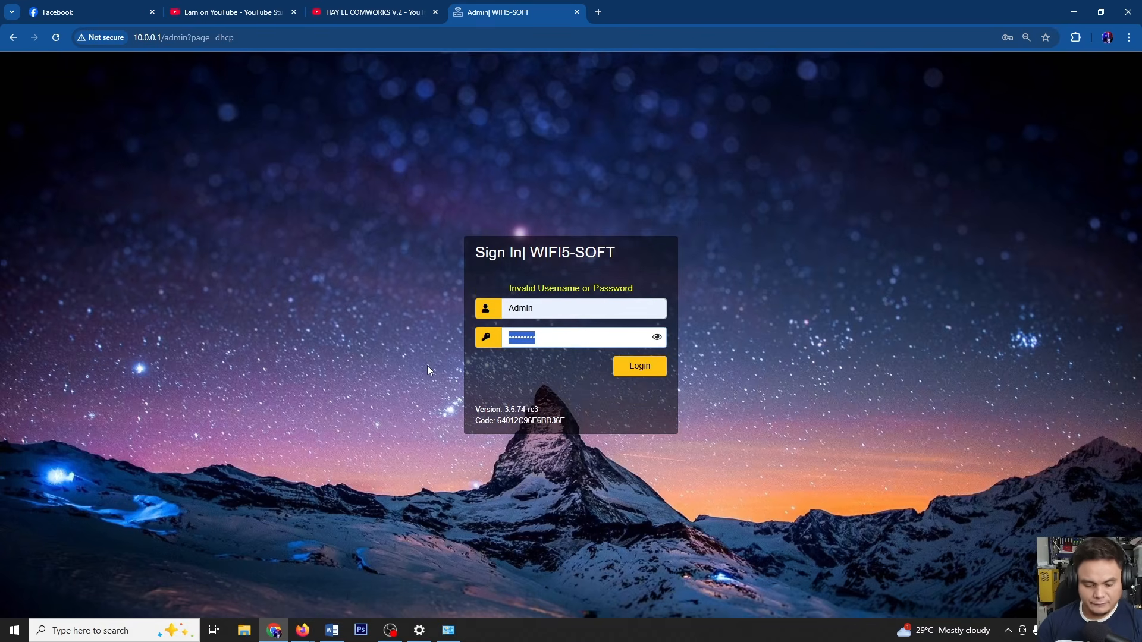
text(•)
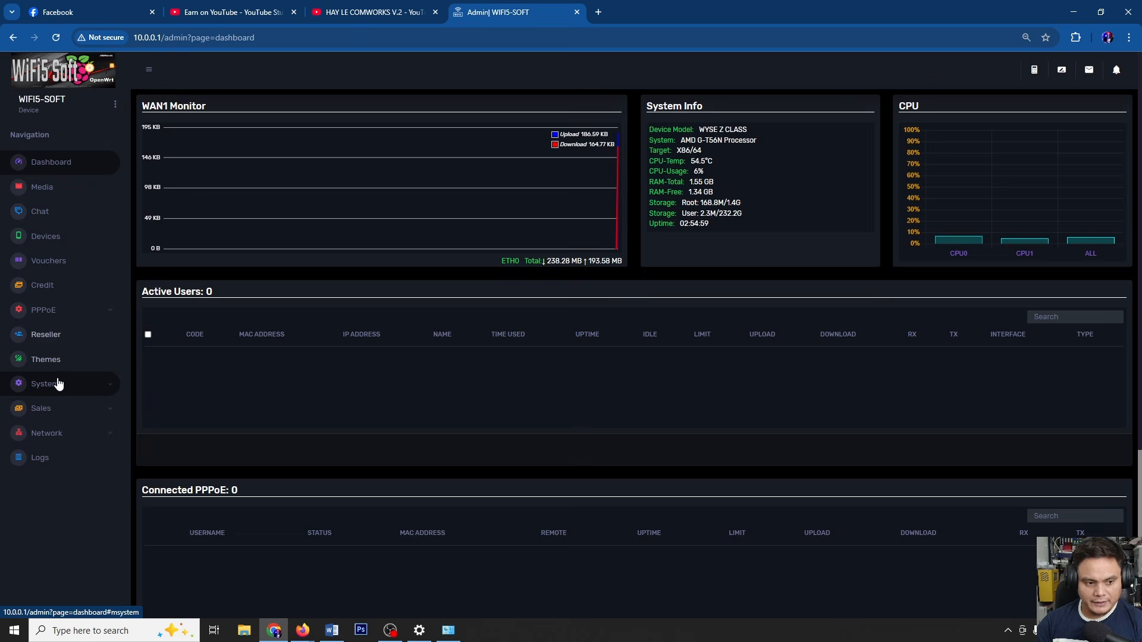
Under System > Settings, add and save a Client Html entry for interface vlan.16
click(94, 384)
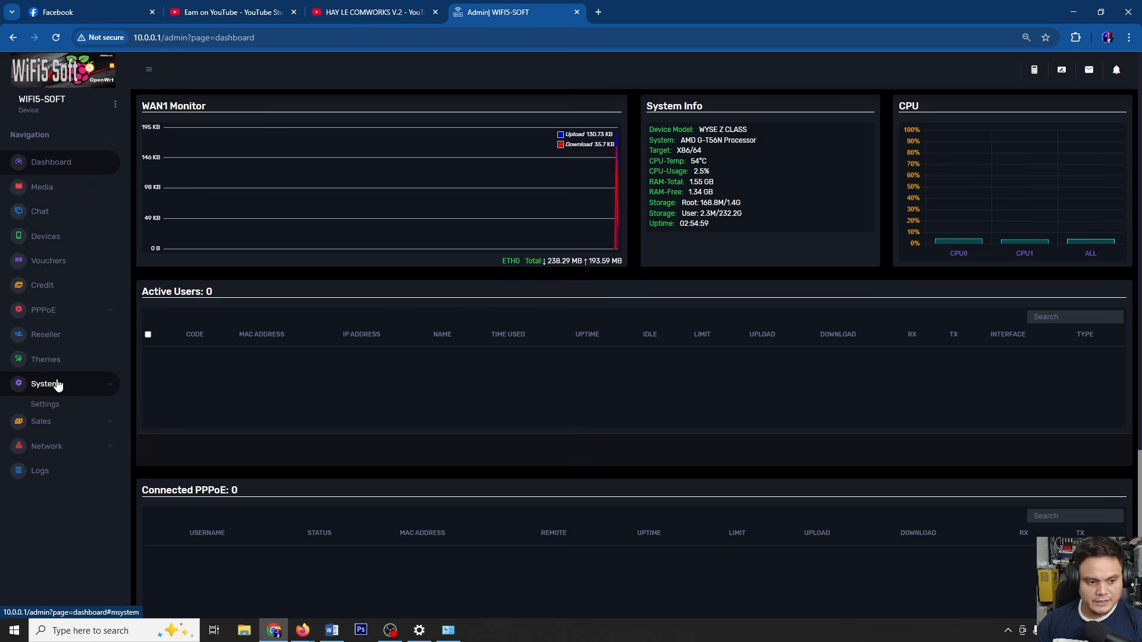
click(45, 404)
scroll(520, 337, down, 1)
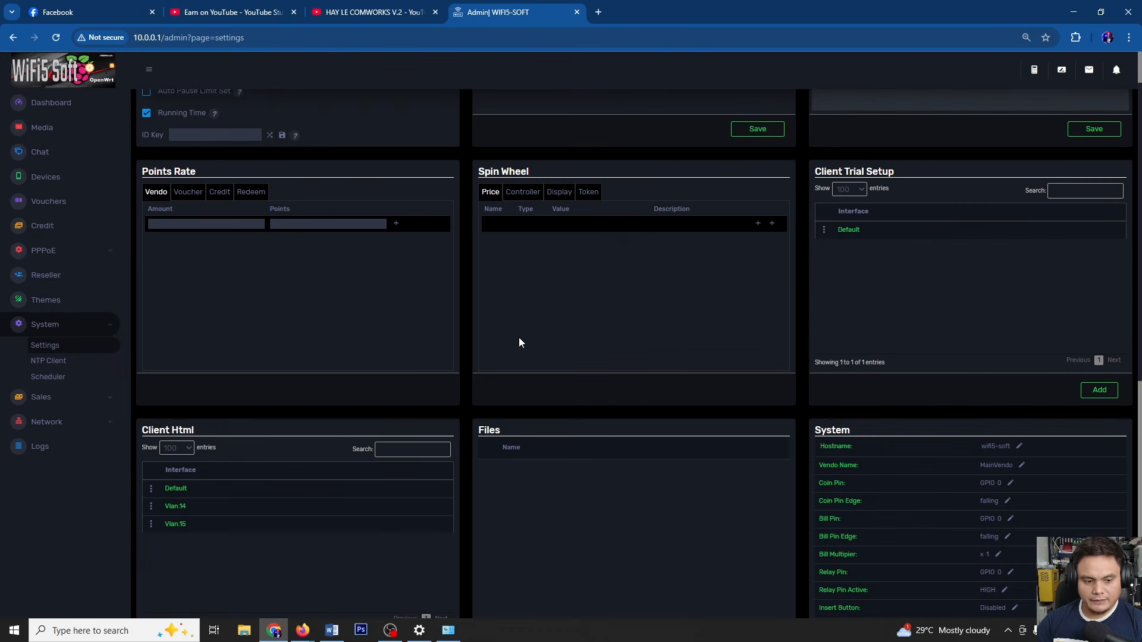
scroll(519, 338, down, 2)
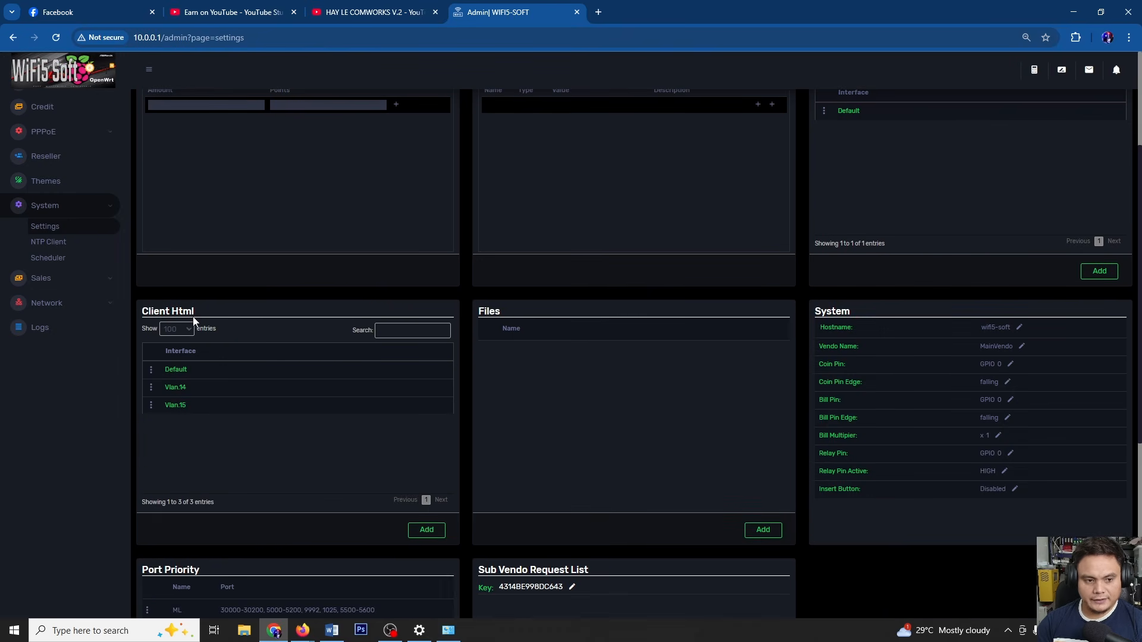
click(427, 530)
click(516, 212)
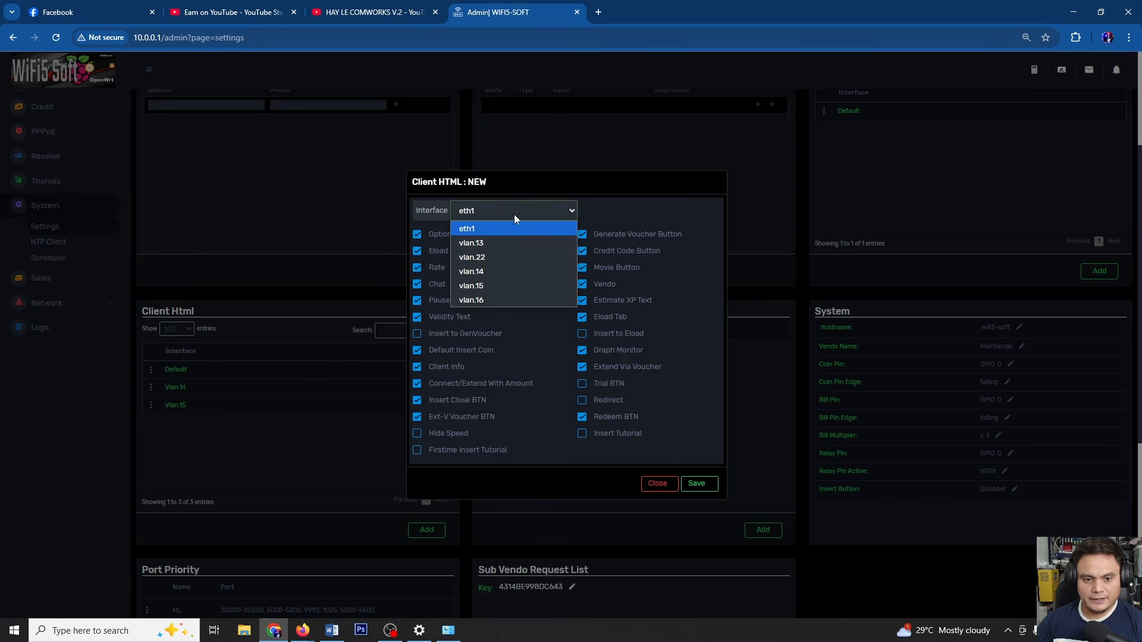
click(483, 299)
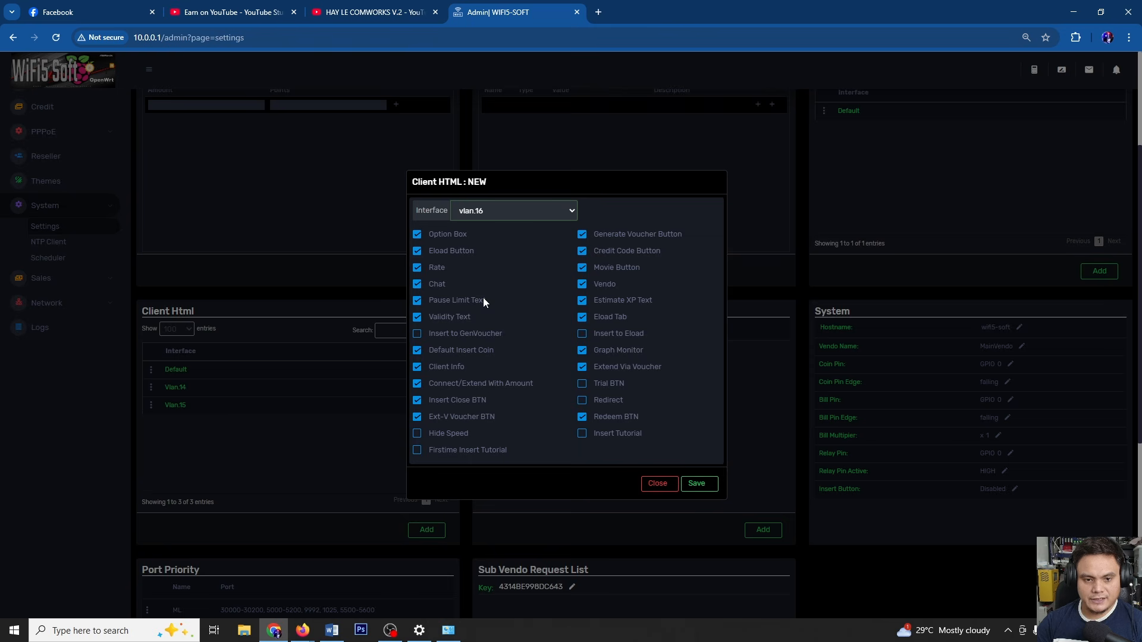
click(697, 485)
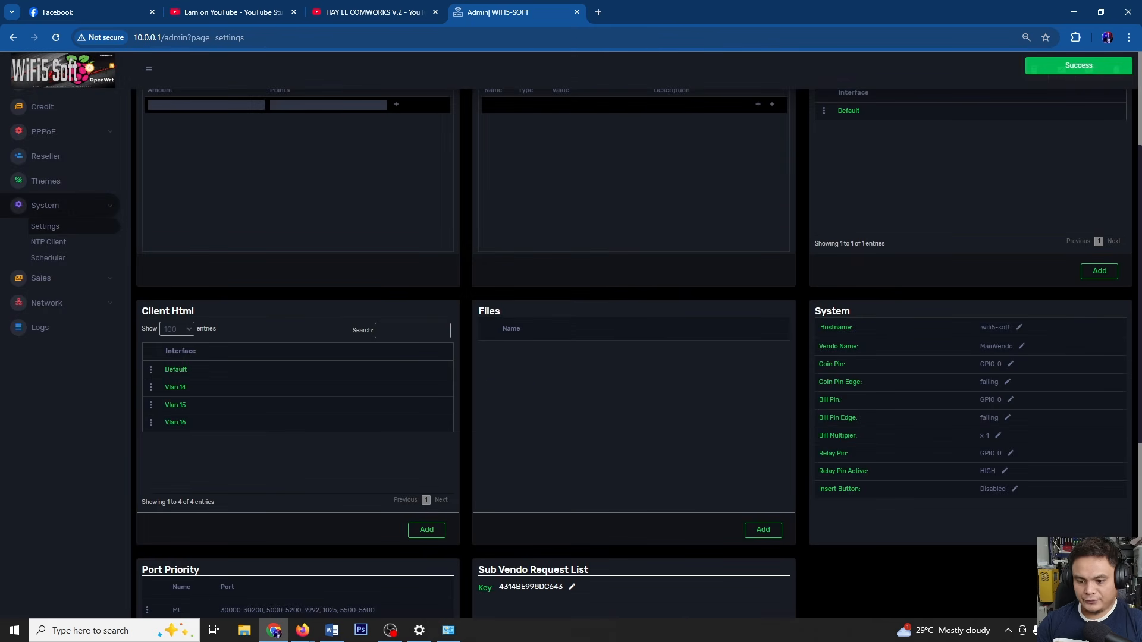
Connect the PC to the open HAYLE VENDO 2 2Ghz Wi-Fi network
click(1051, 630)
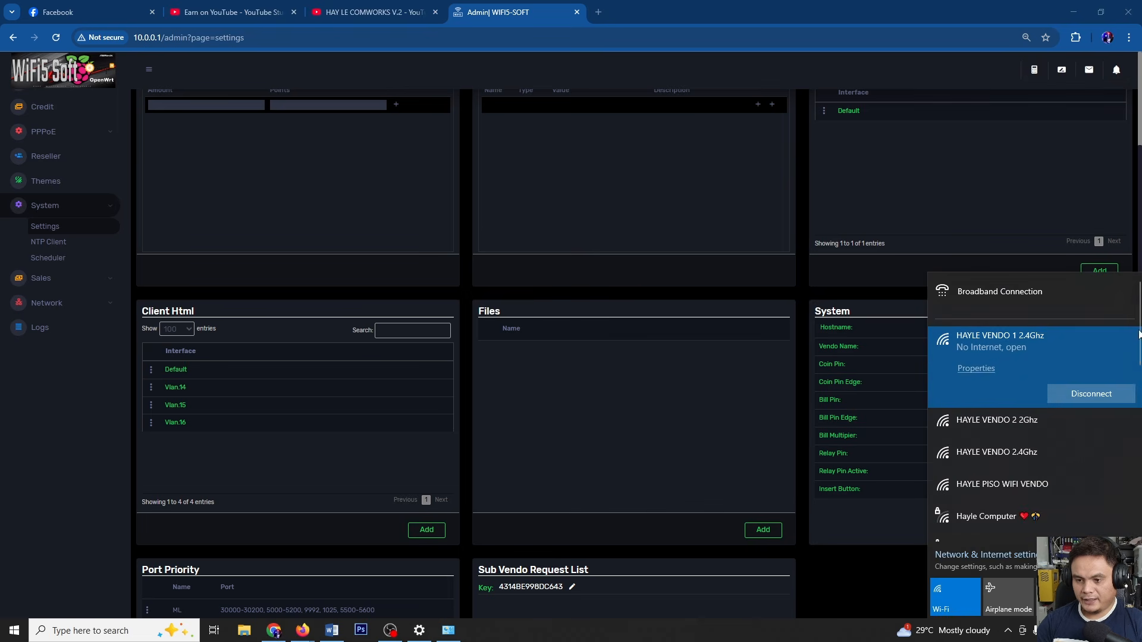
scroll(1140, 331, down, 2)
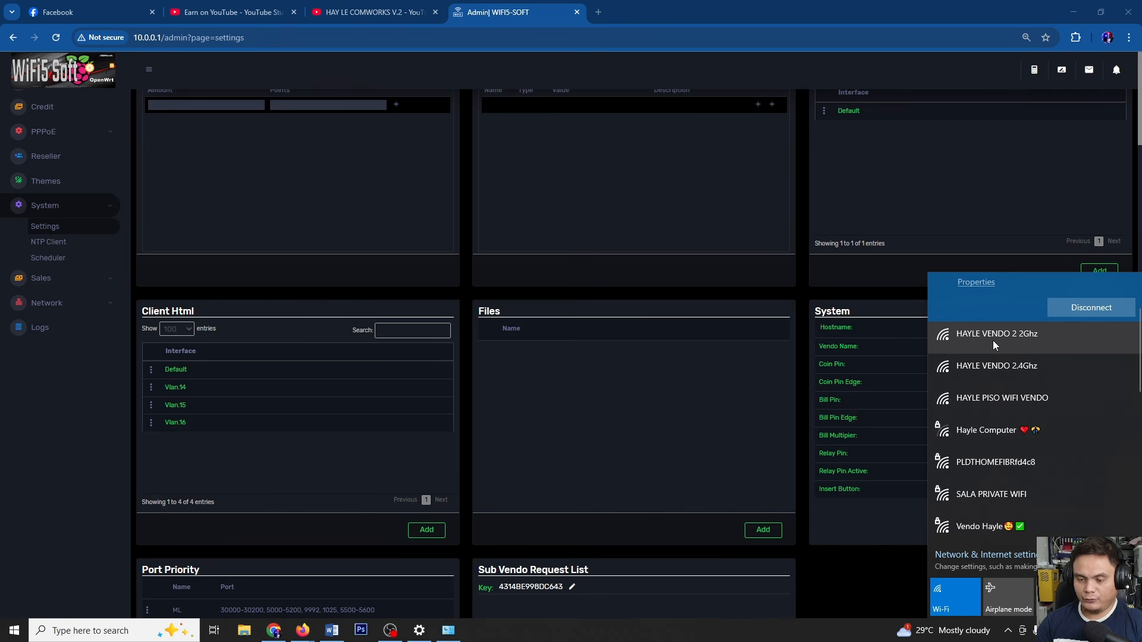
click(1021, 345)
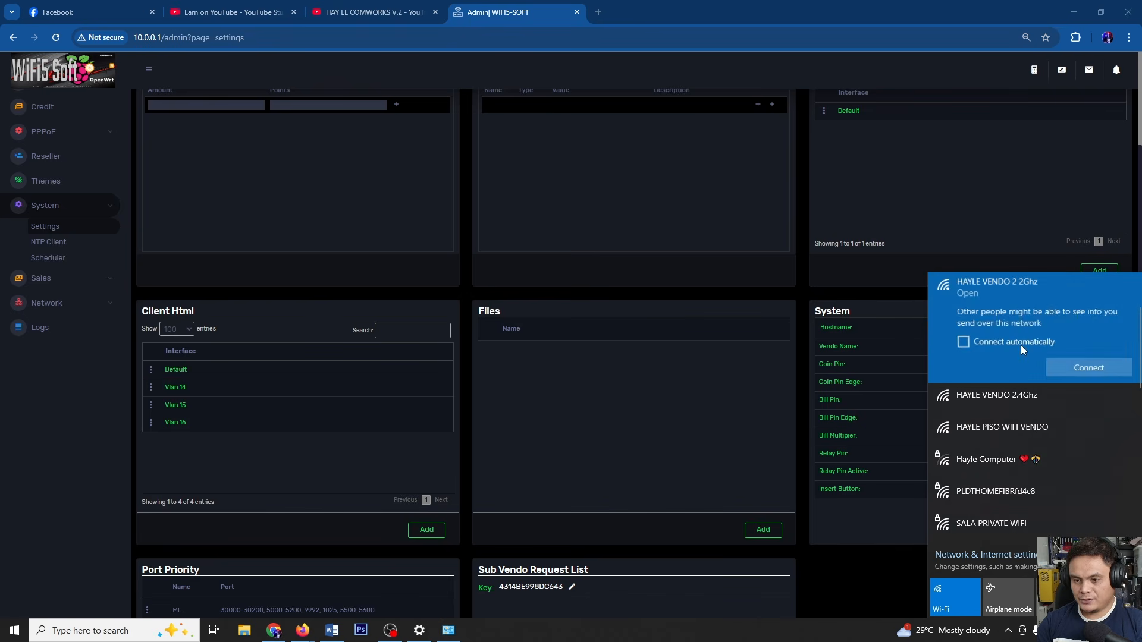
click(1080, 366)
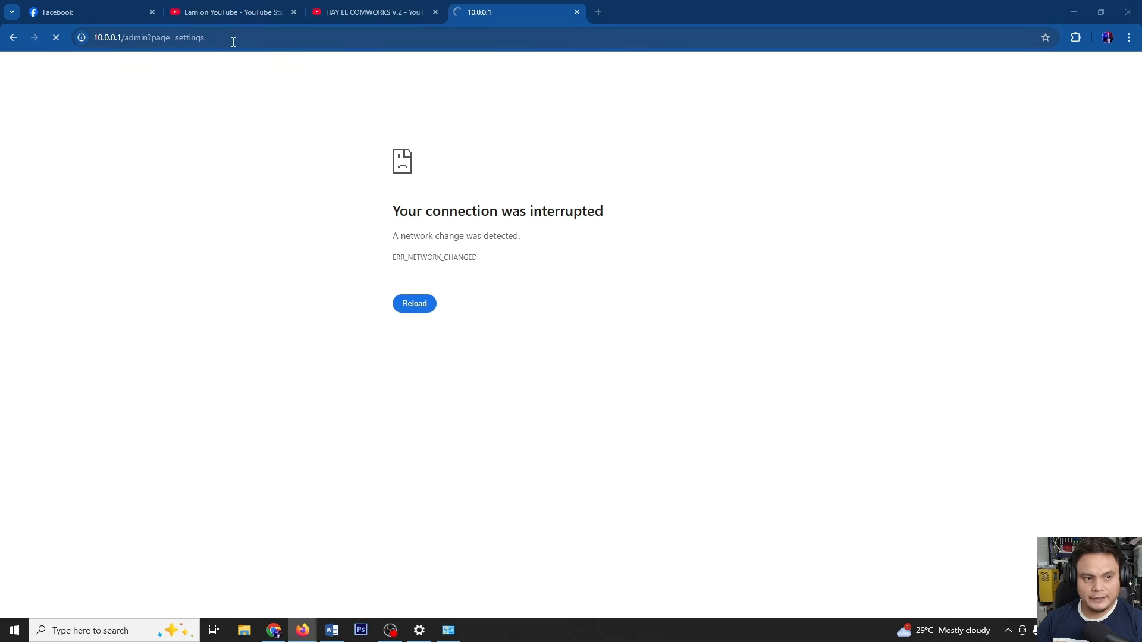
Reload the admin page over the new connection and confirm HAYLE VENDO 2 2Ghz is connected
click(233, 42)
click(1051, 631)
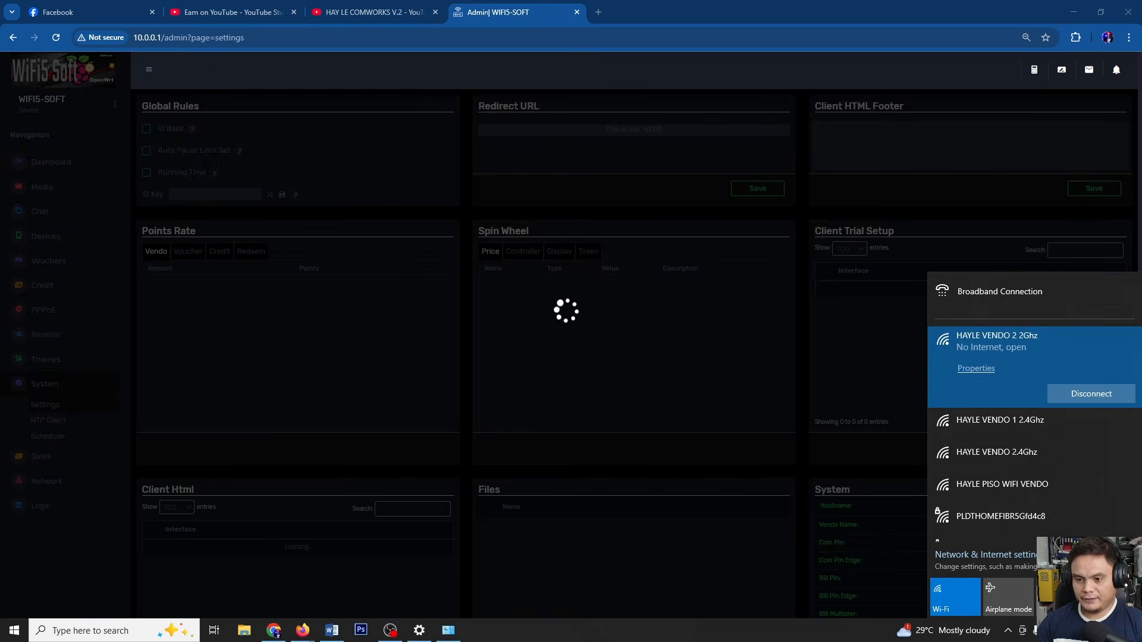
click(1051, 630)
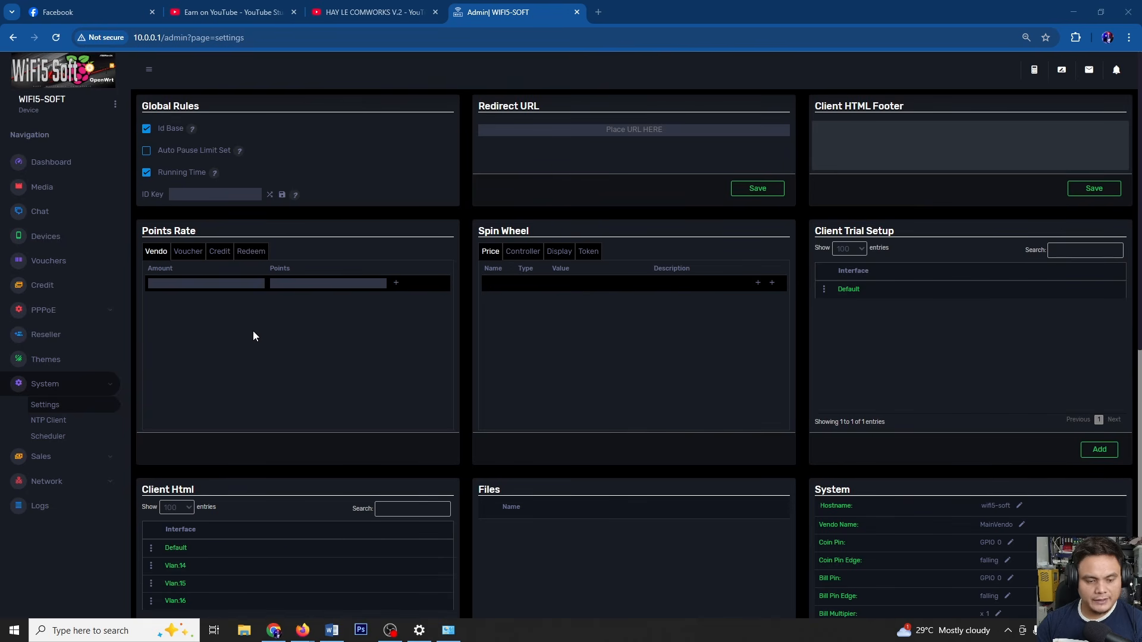
scroll(253, 336, down, 1)
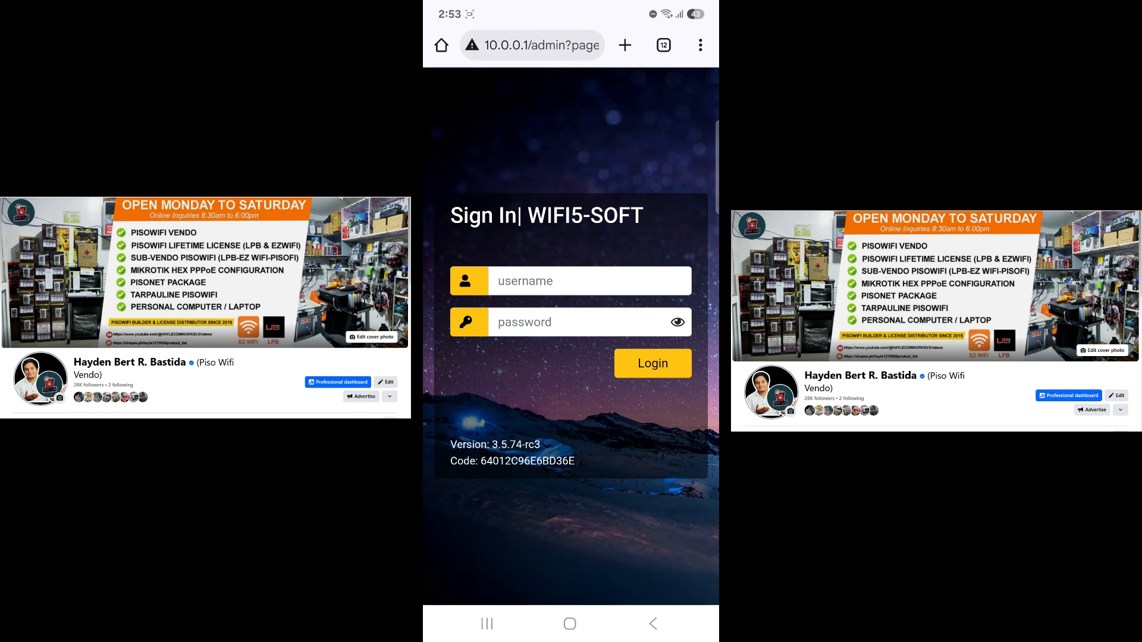
Fill the phone's 10.0.0.1 sign-in form with the saved administrator credentials
click(589, 282)
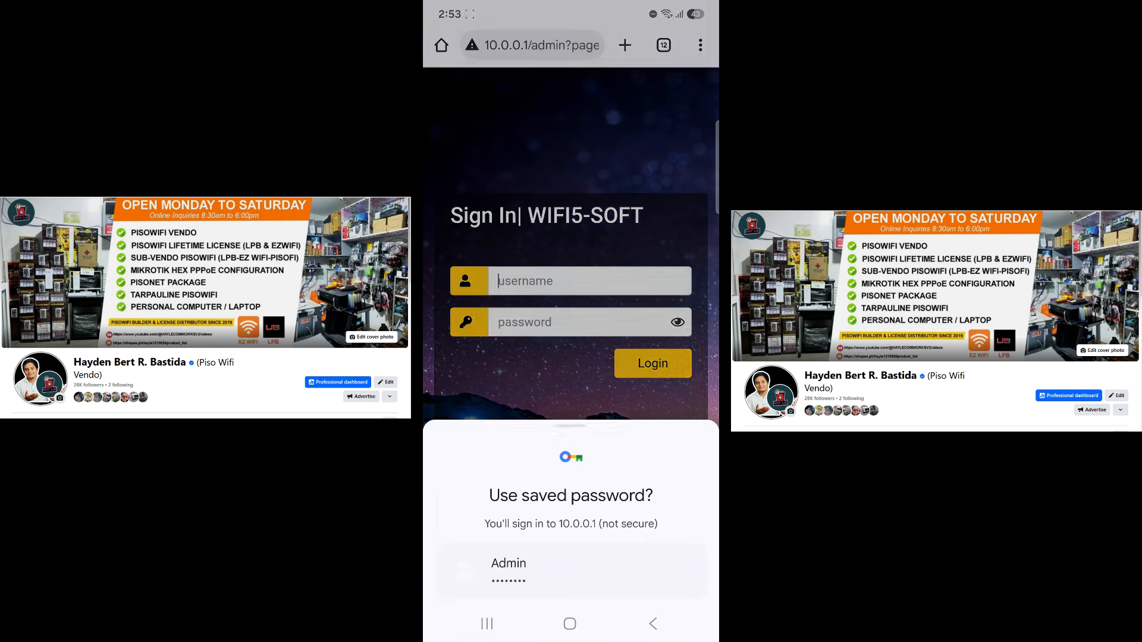
click(571, 570)
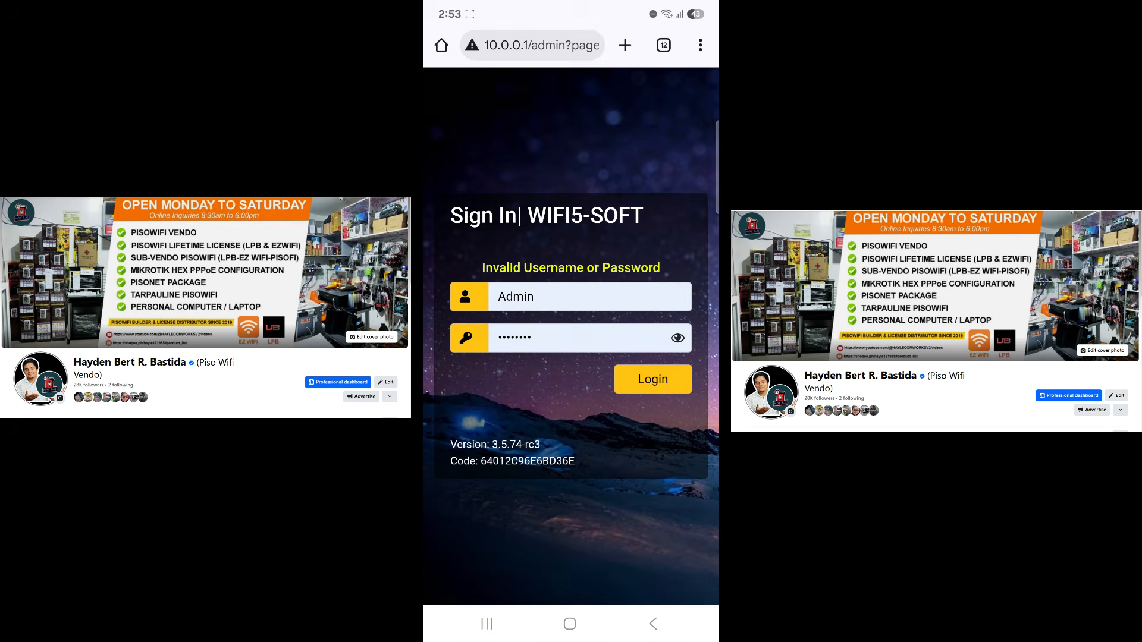
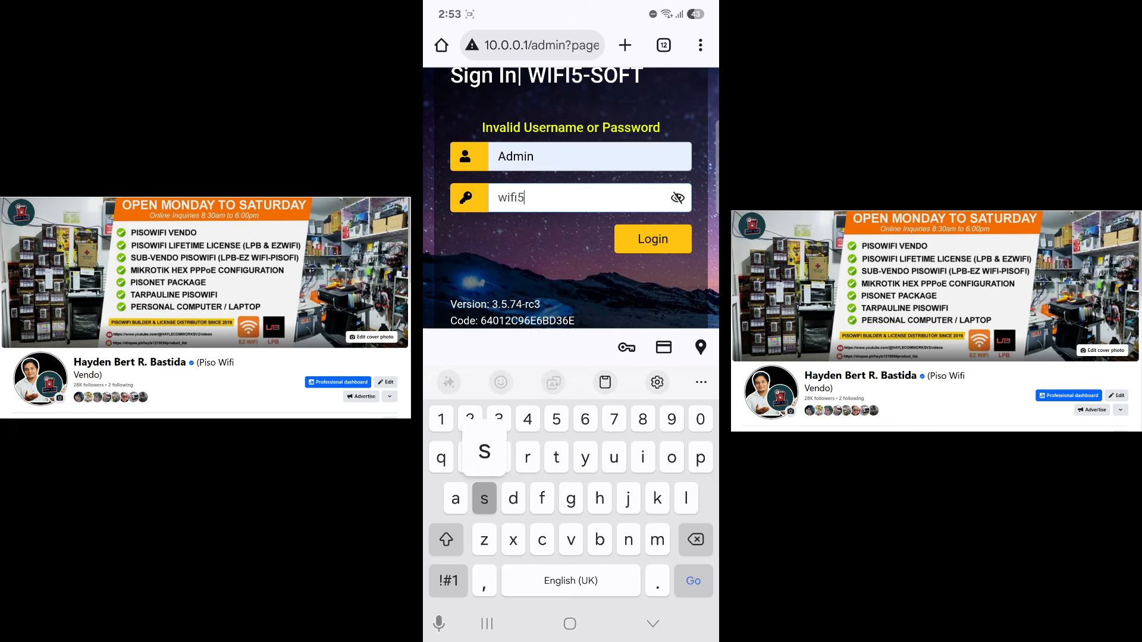
Sign in to the WiFi5-Soft admin and go to System > Settings
key(Return)
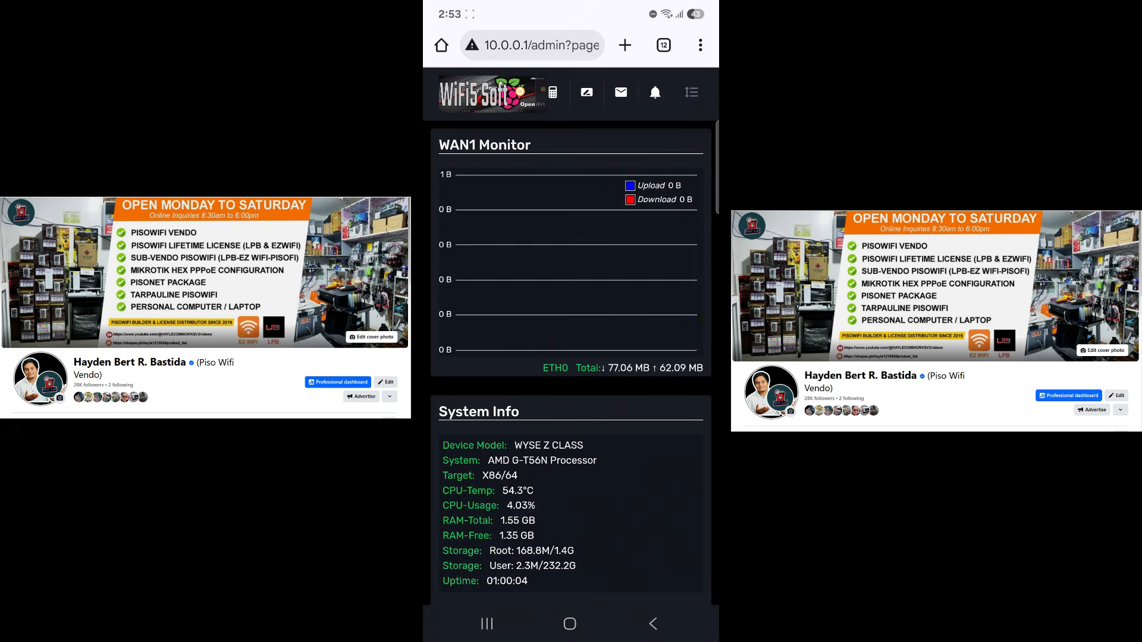
click(691, 92)
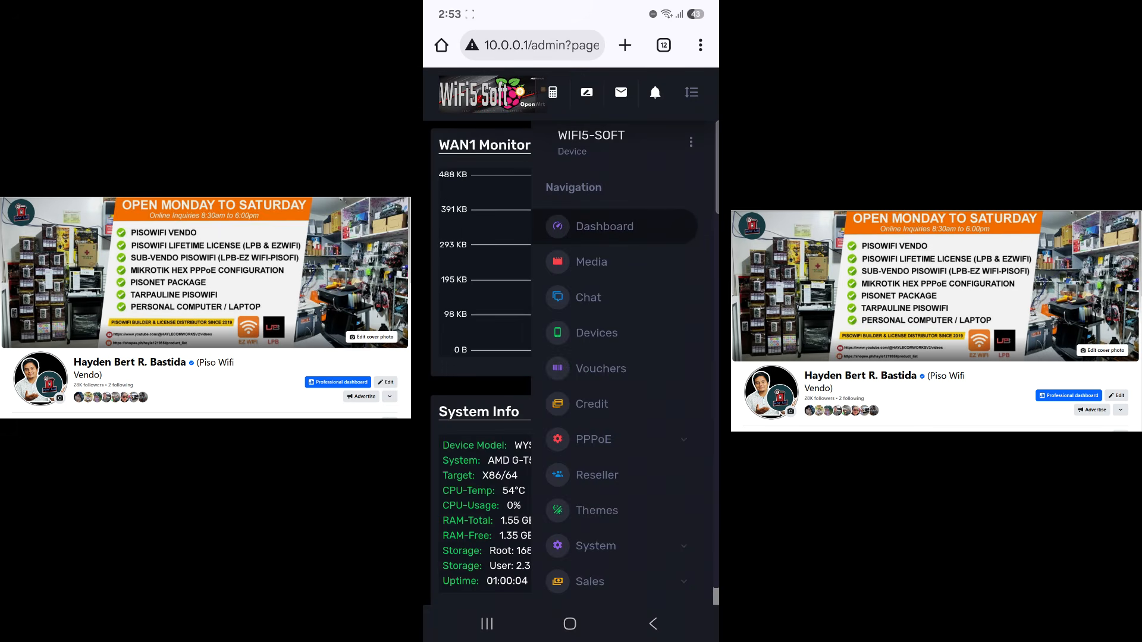
scroll(622, 369, down, 1)
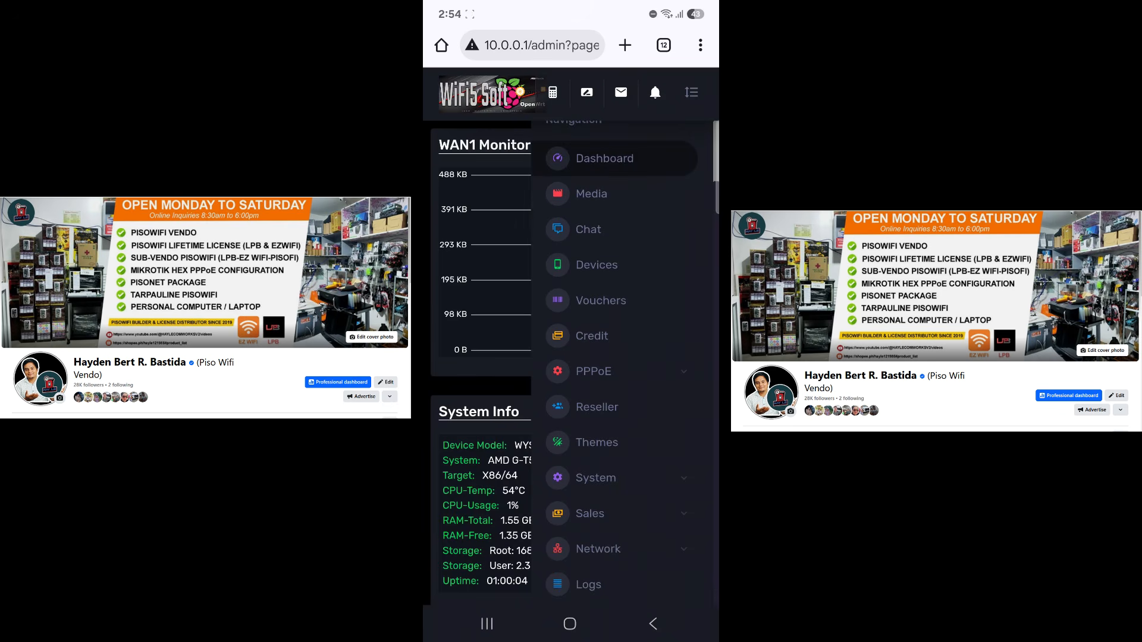
click(596, 478)
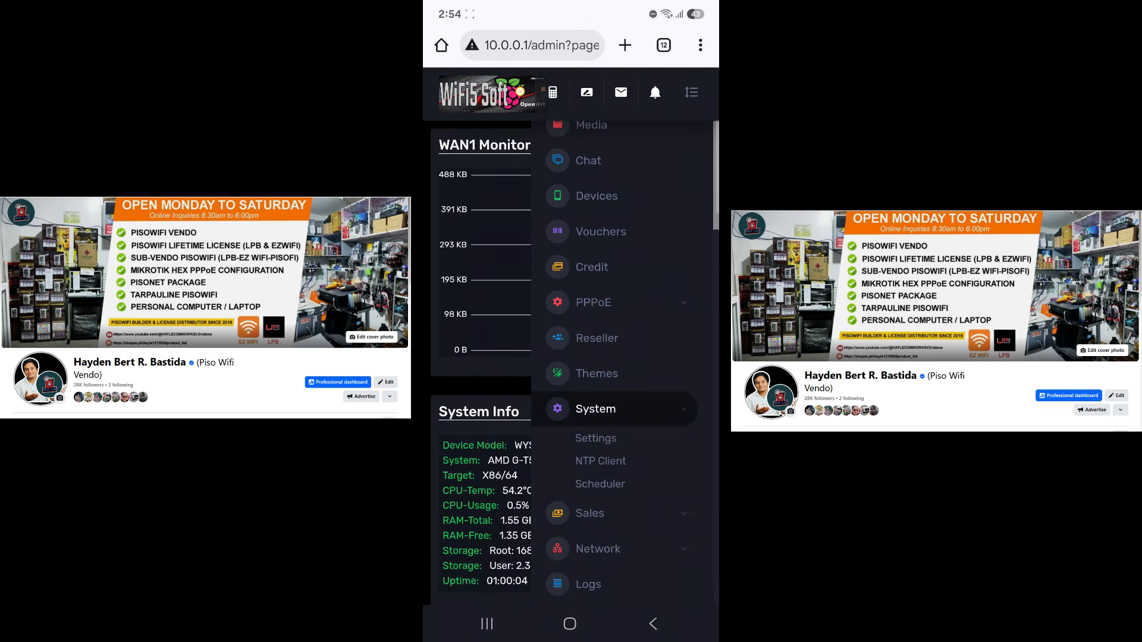
click(595, 438)
Copy the Sub Vendo Request List key to the clipboard
scroll(571, 357, down, 10)
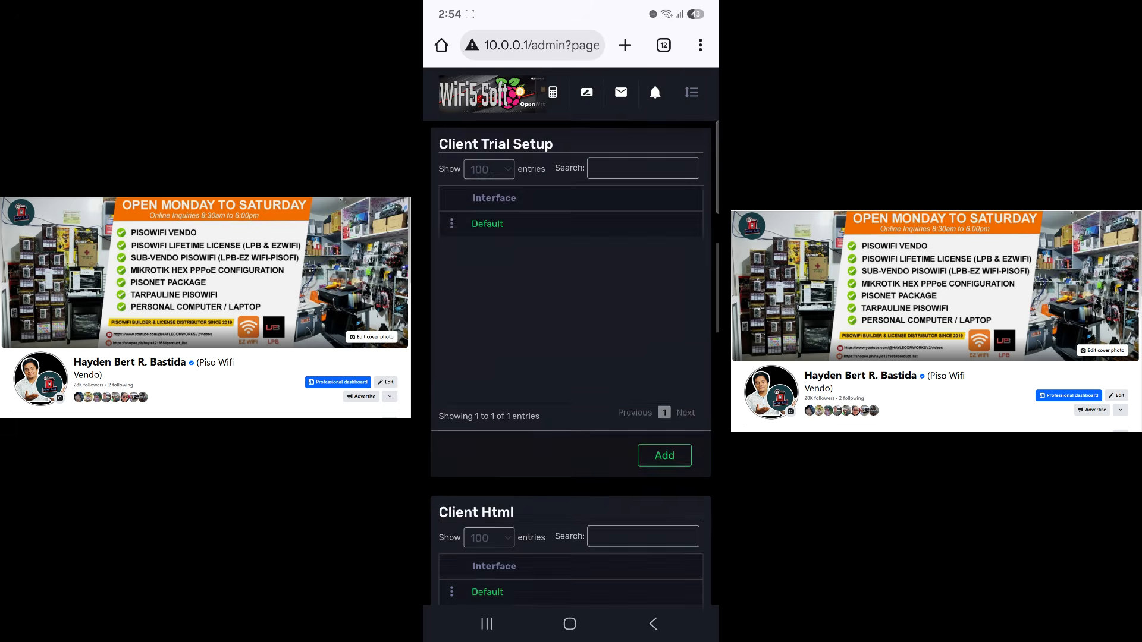
scroll(571, 357, down, 10)
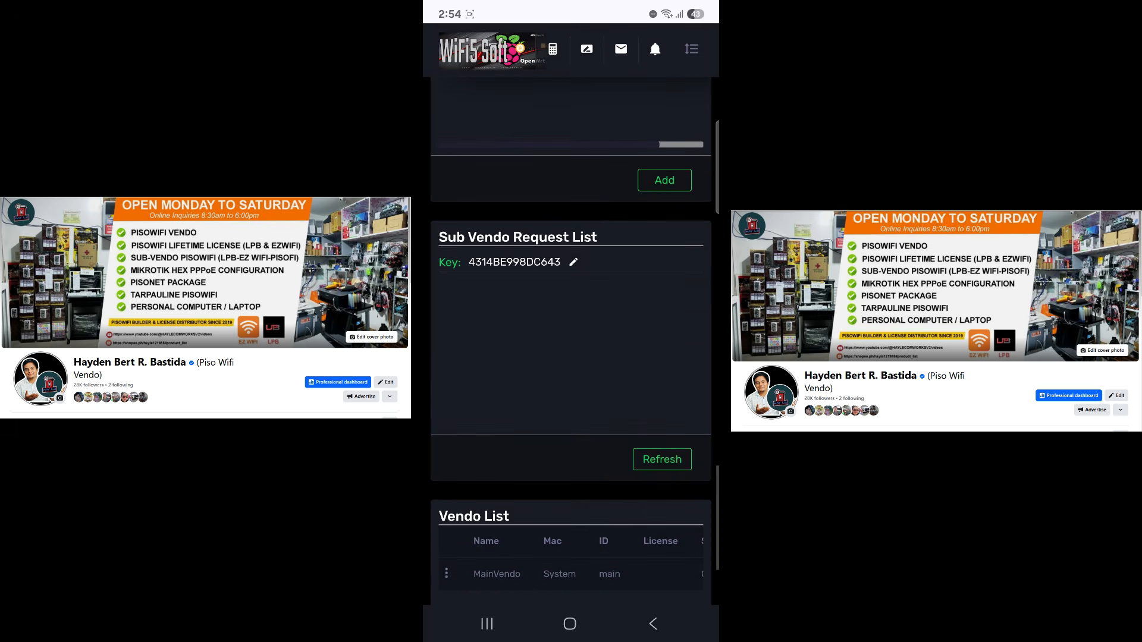
scroll(570, 357, down, 1)
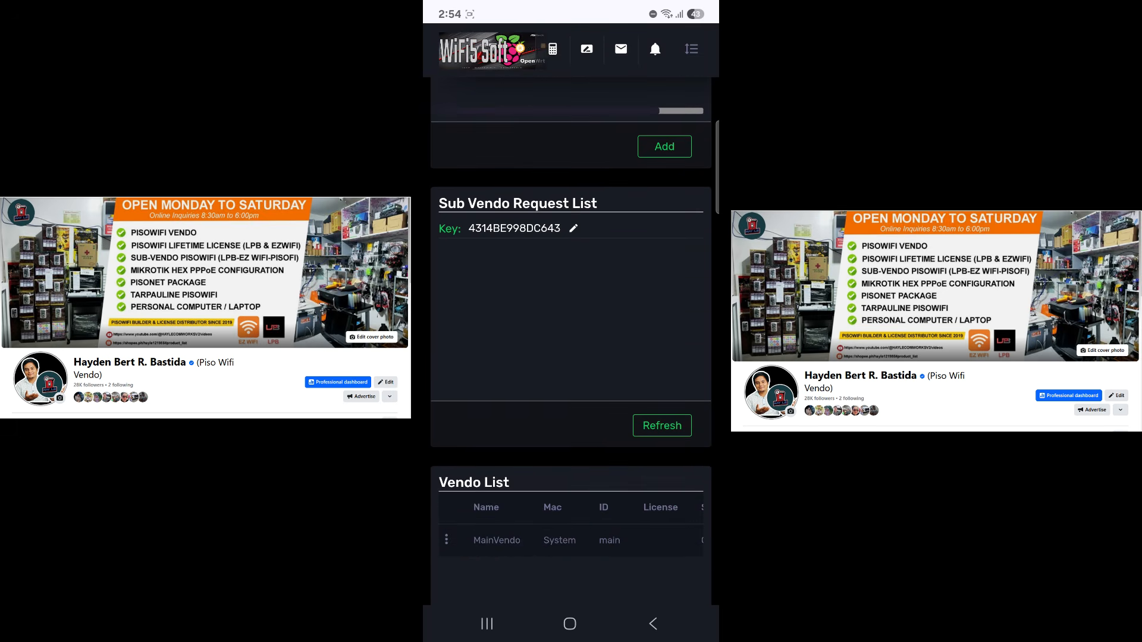
click(515, 229)
click(461, 197)
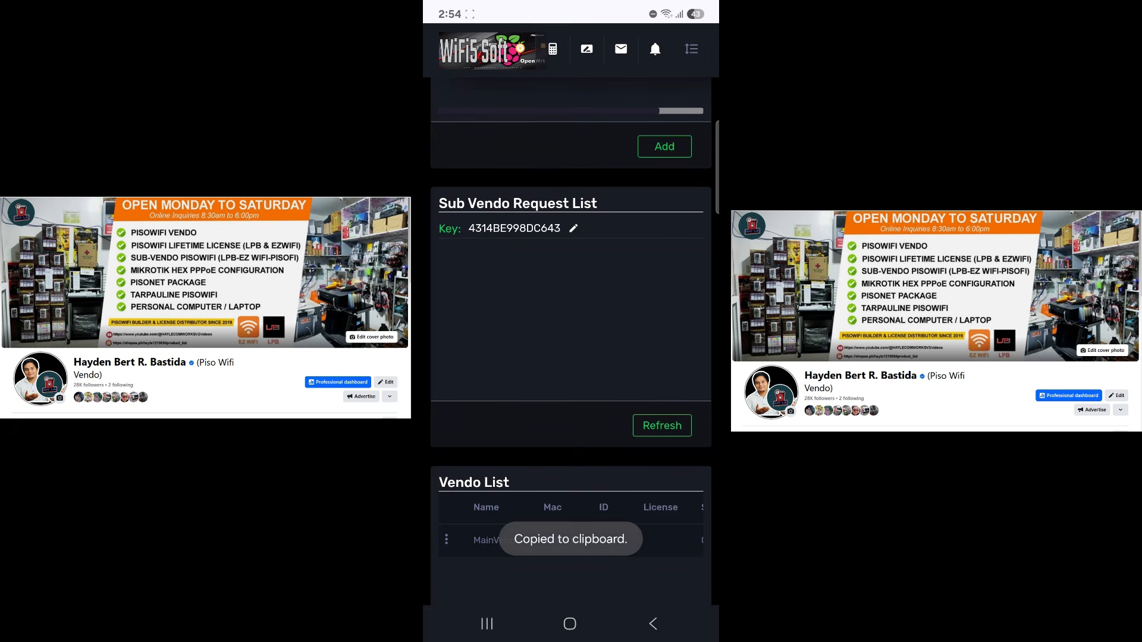
Connect the phone to the WiFi5 NodeMCU Setup Wi-Fi network
drag(654, 9, 654, 309)
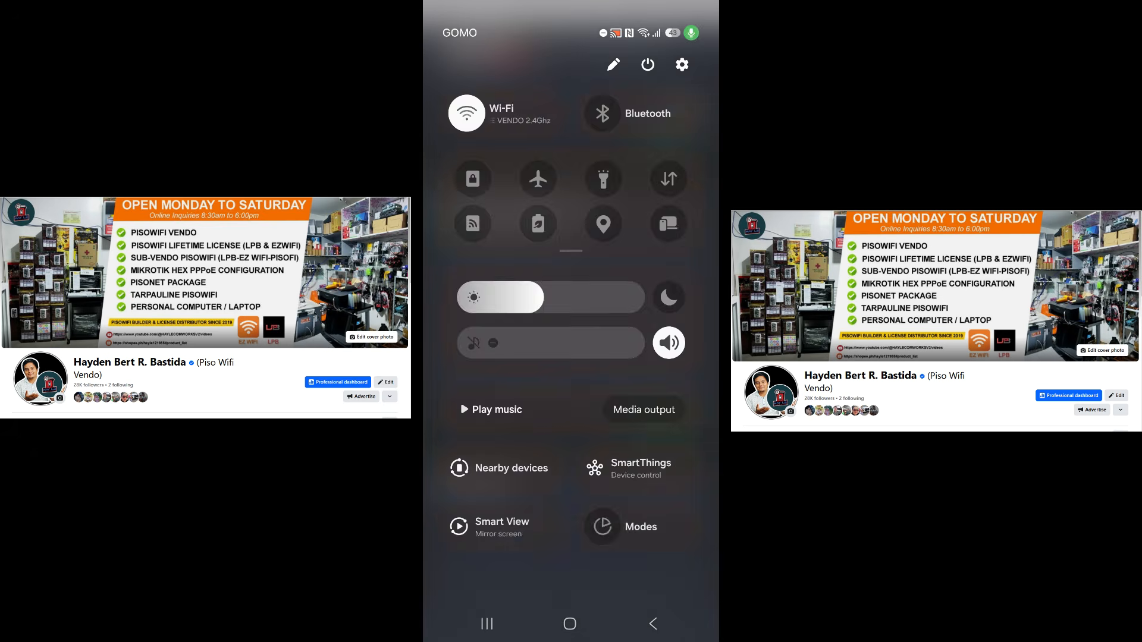
click(516, 113)
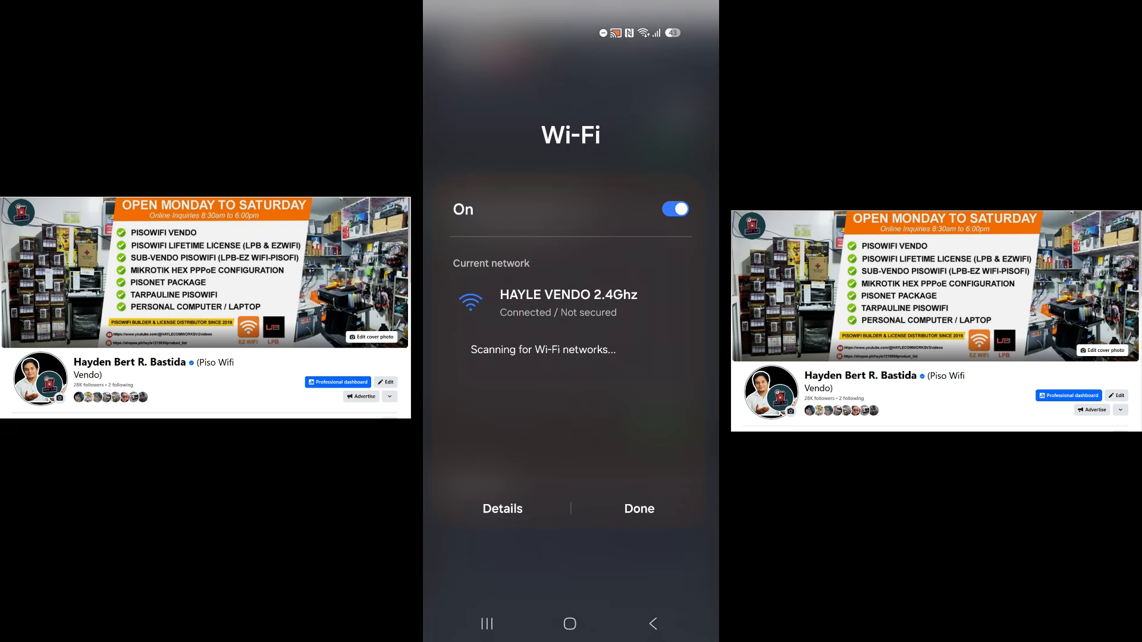
scroll(571, 363, down, 4)
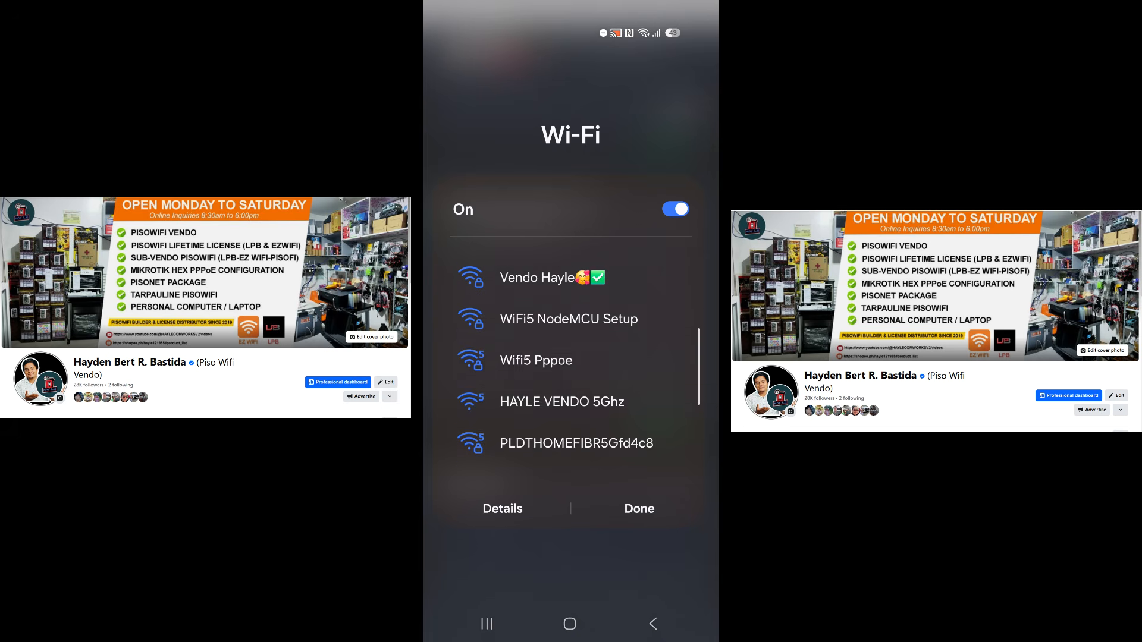
scroll(571, 363, up, 2)
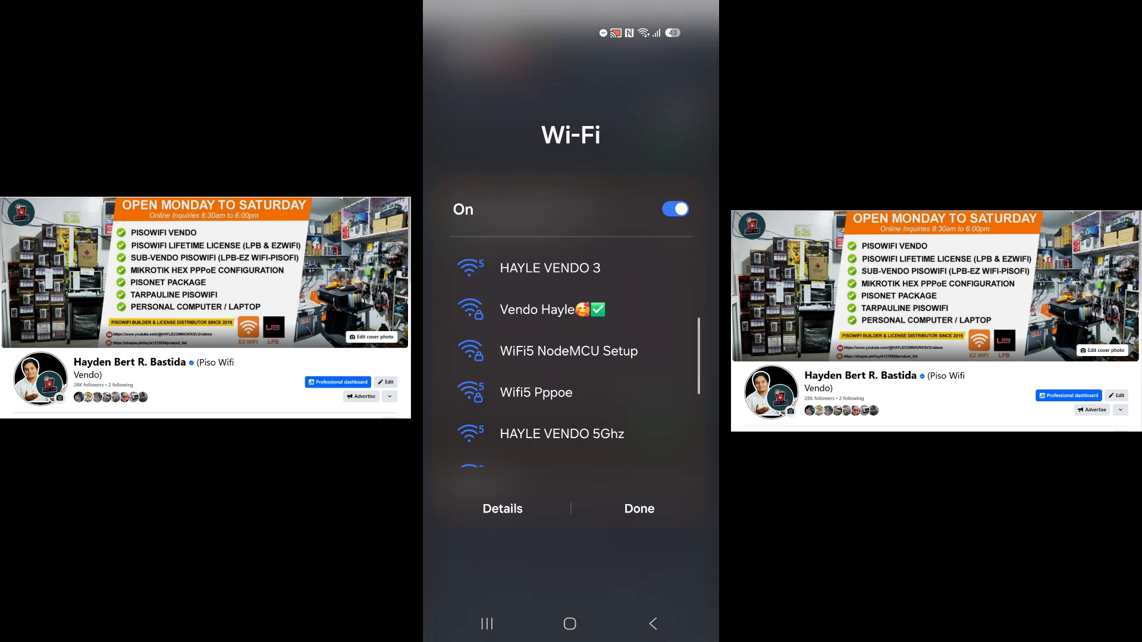
click(568, 351)
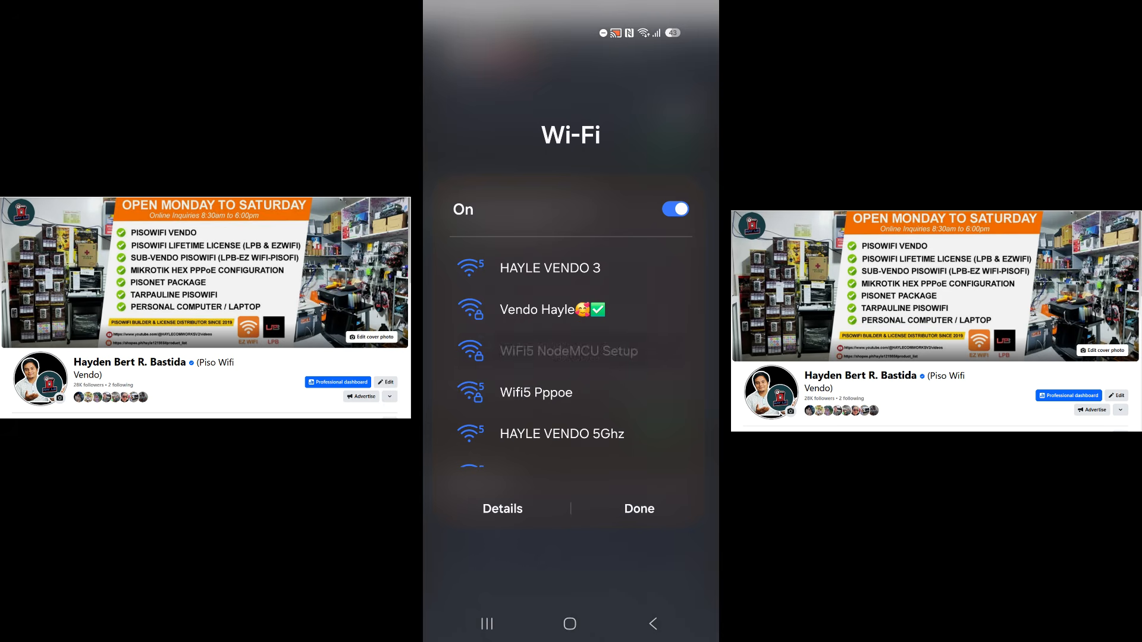
click(639, 509)
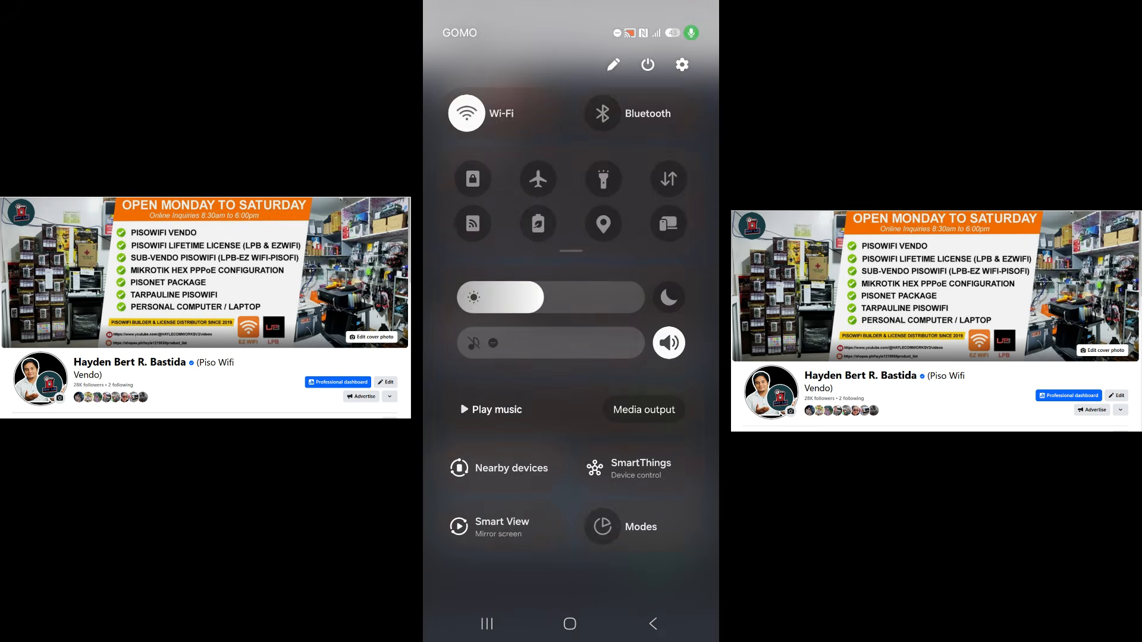
Back in Chrome, begin entering the 192.168.4.1 setup address
click(653, 624)
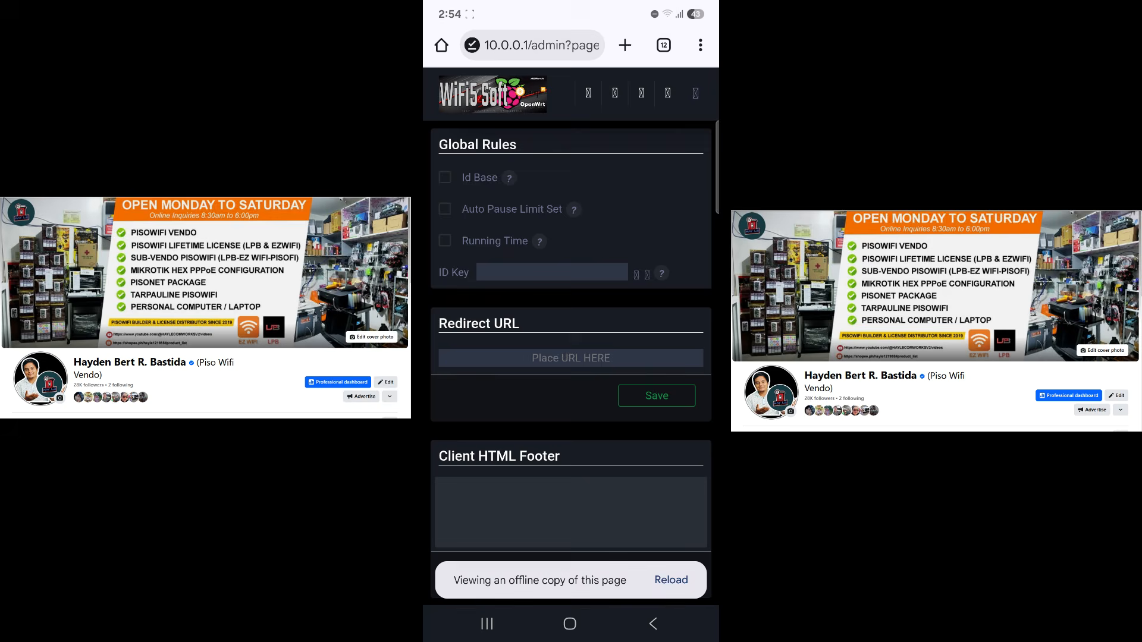
click(540, 45)
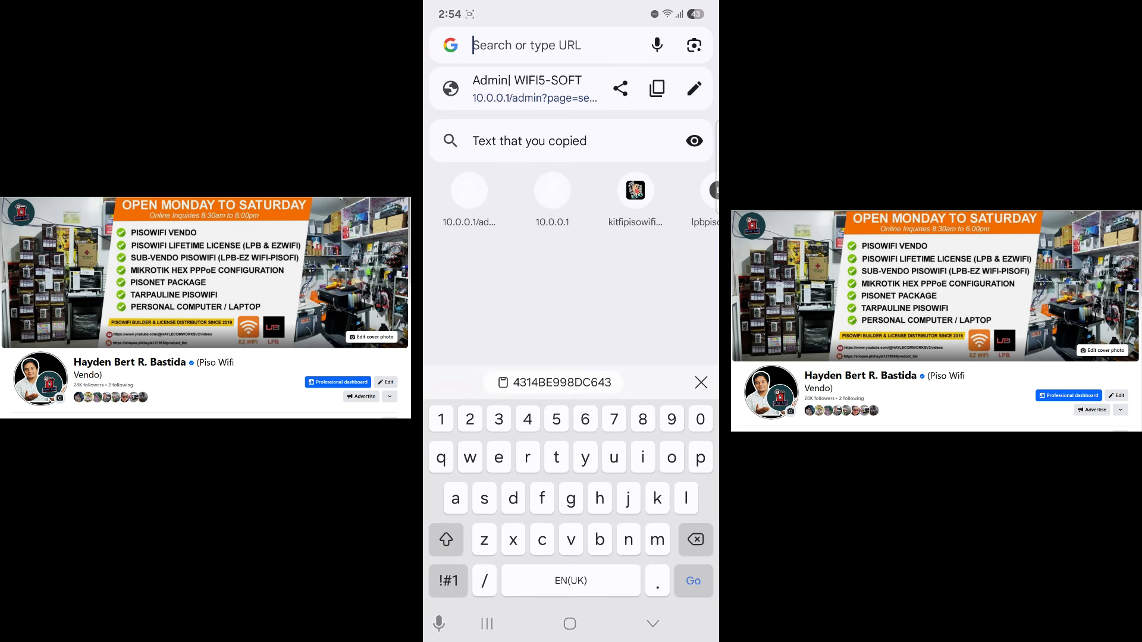
text(192.168.4.1)
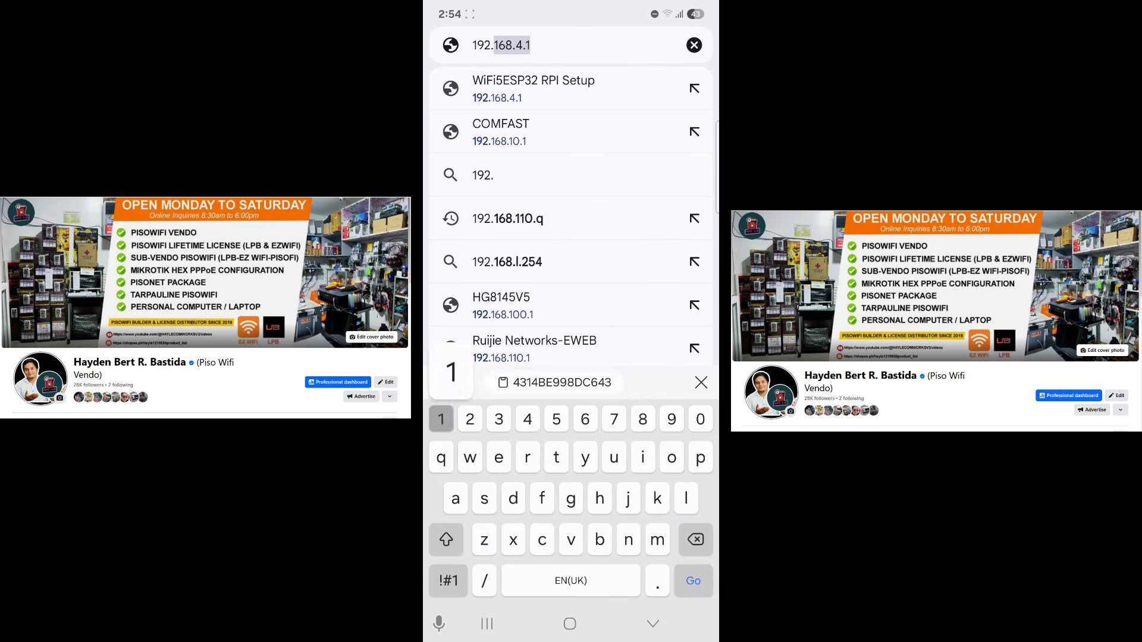
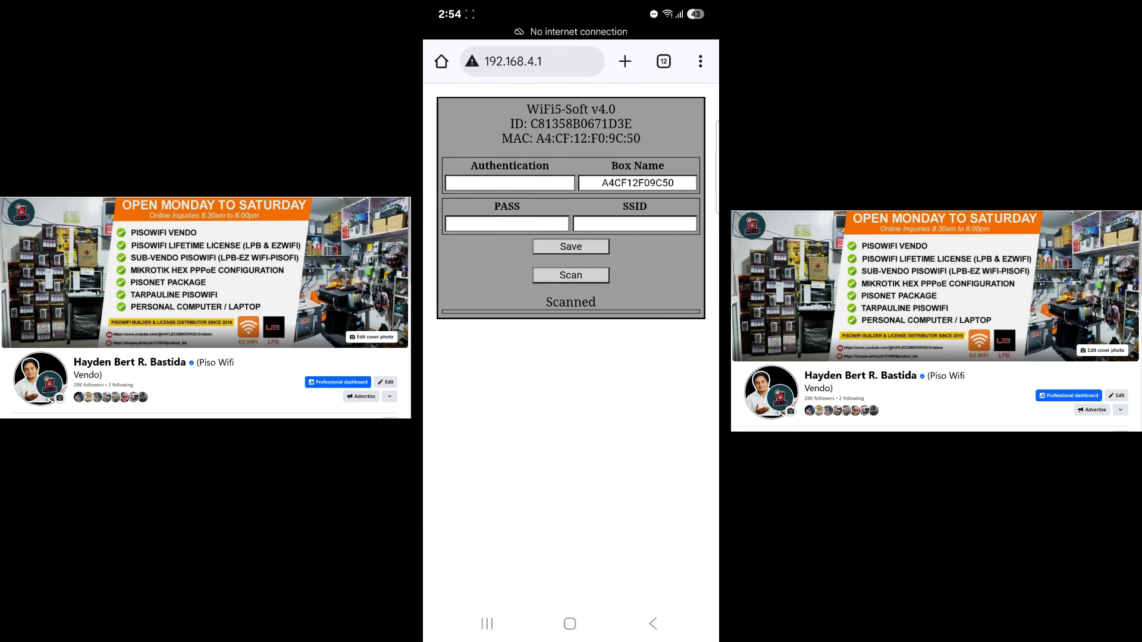
Paste the auth key into Authentication, set SSID to scanned HAYLE VENDO 2.4Ghz, and save
click(510, 183)
click(461, 158)
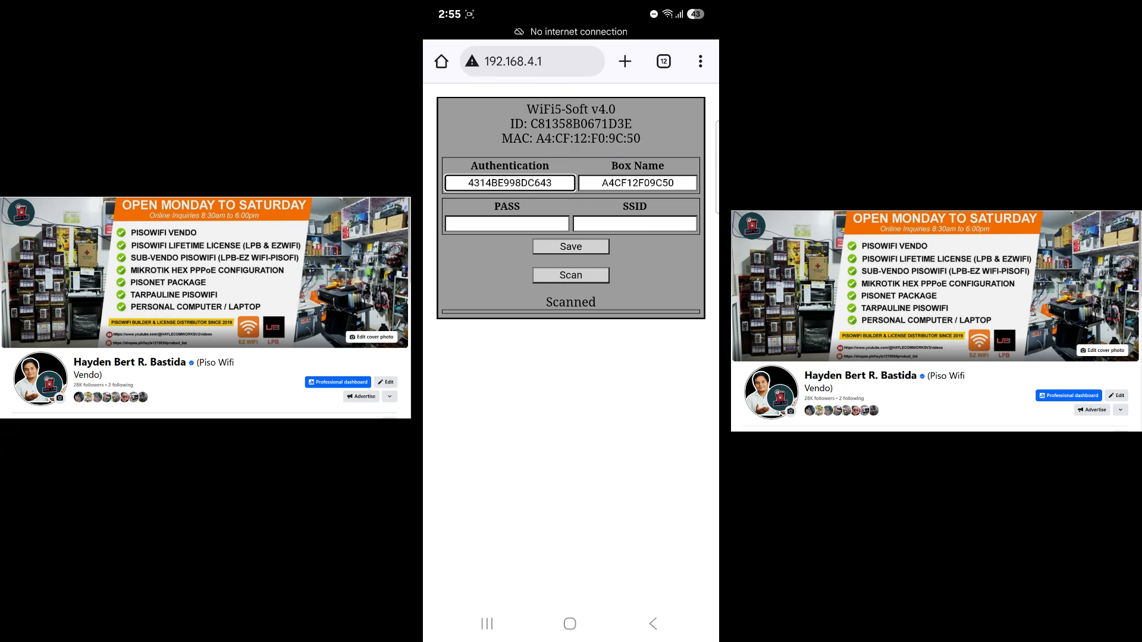
click(571, 276)
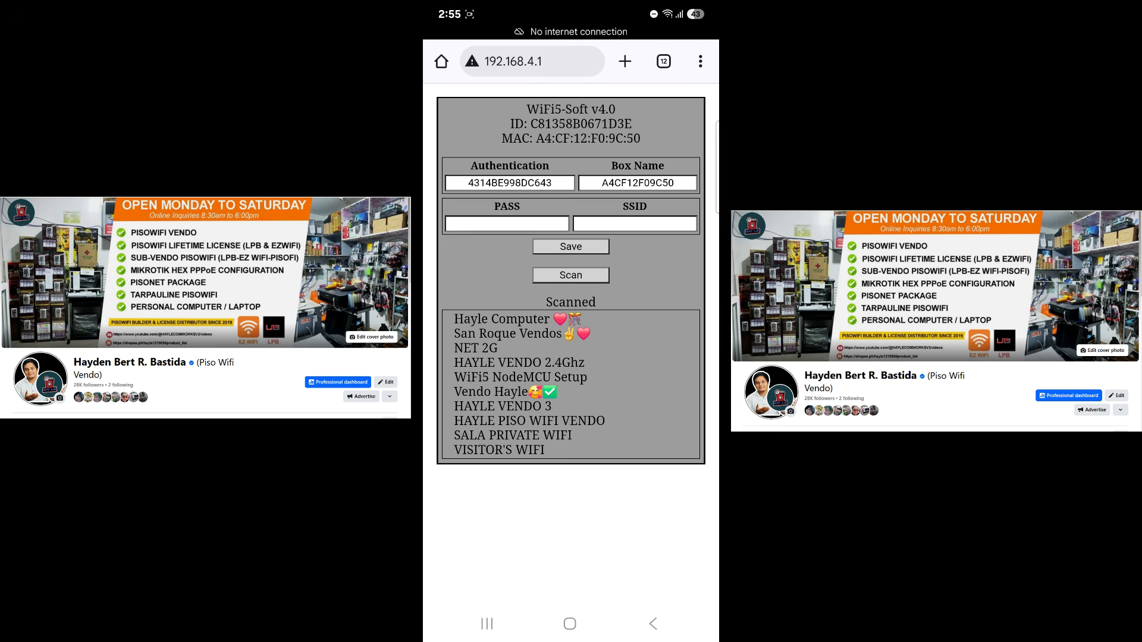
double_click(520, 362)
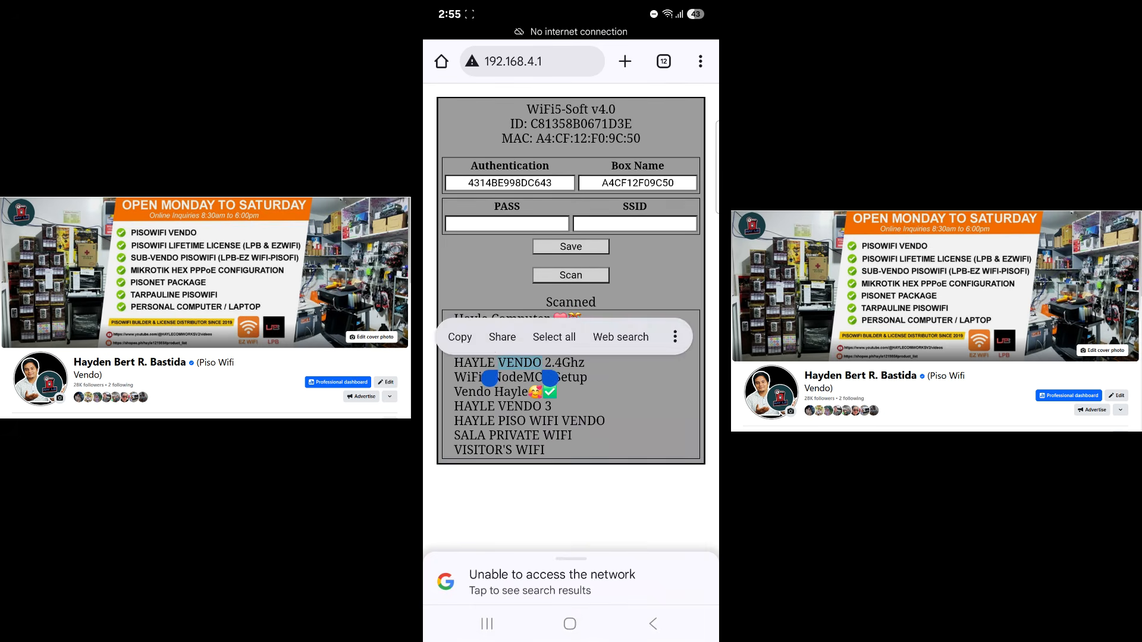
drag(490, 378, 445, 379)
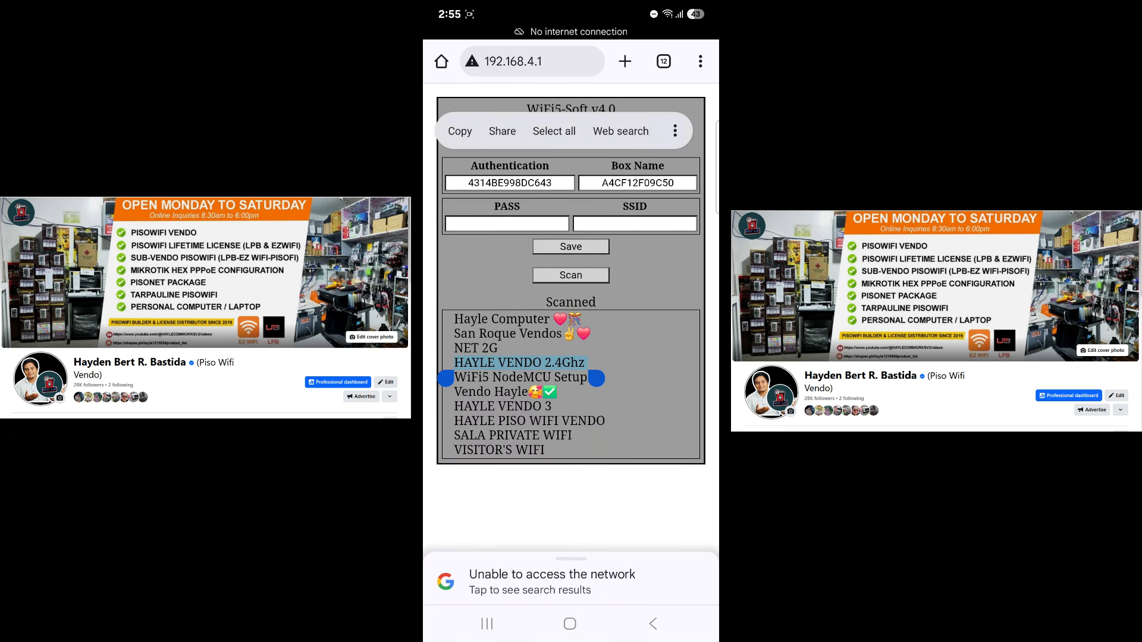
click(459, 131)
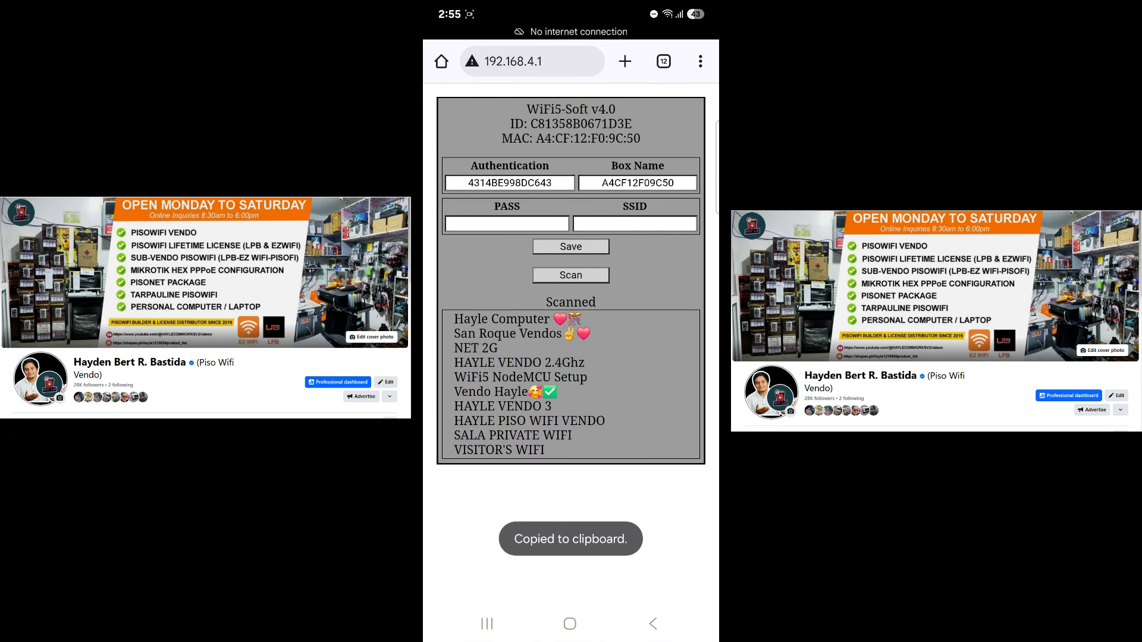
click(632, 225)
click(461, 196)
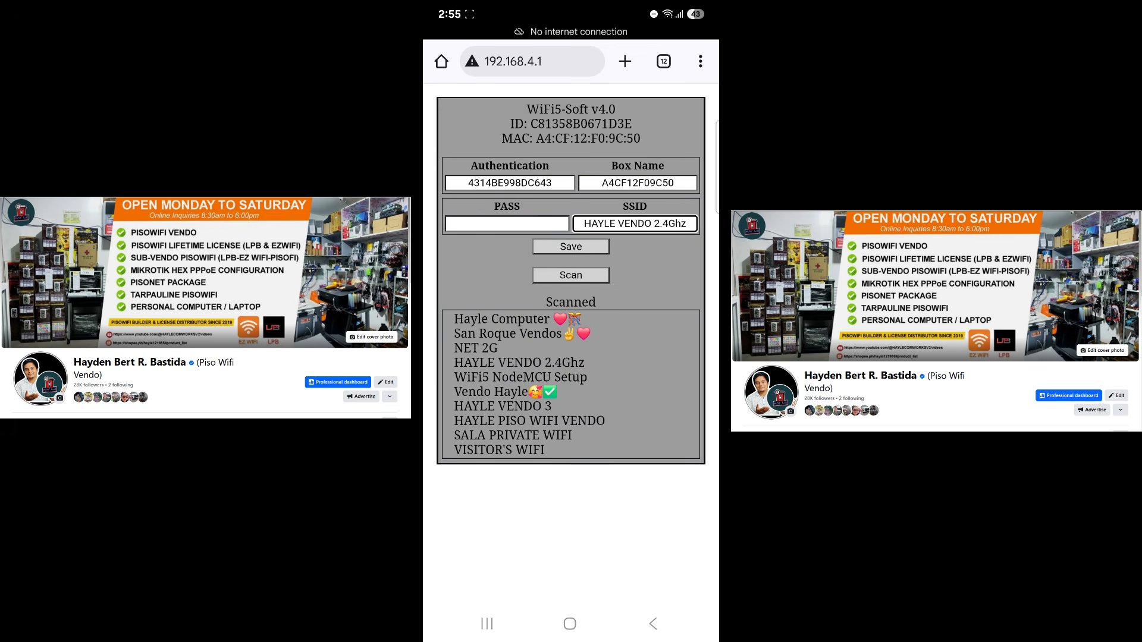
click(570, 246)
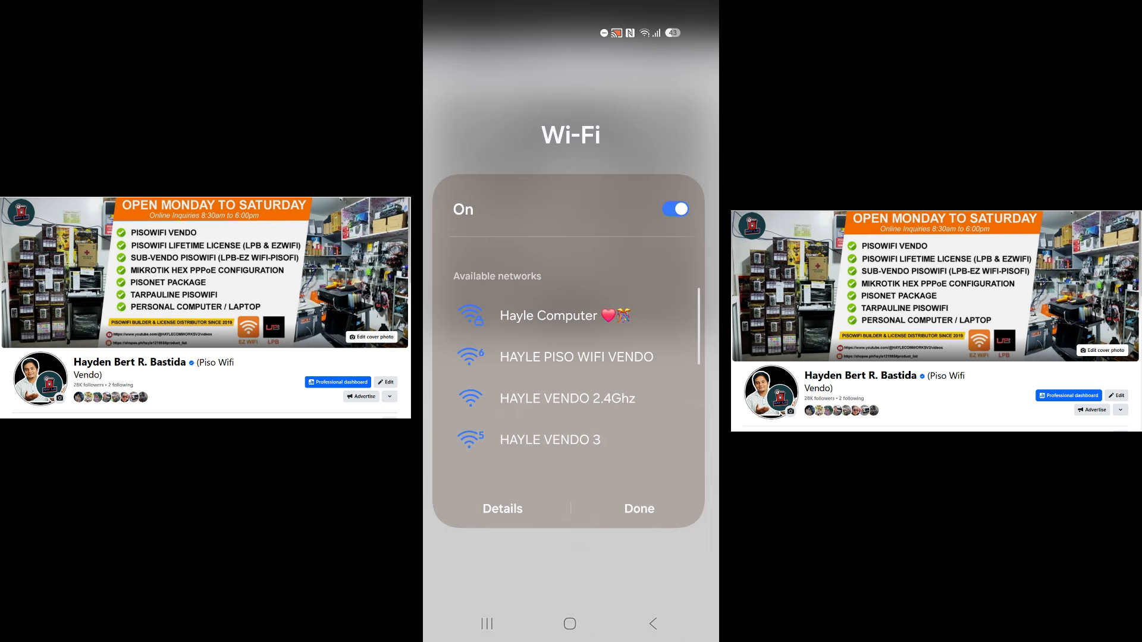
Join the HAYLE VENDO 2.4Ghz Wi-Fi network and load the 10.0.0.1 admin dashboard
click(567, 398)
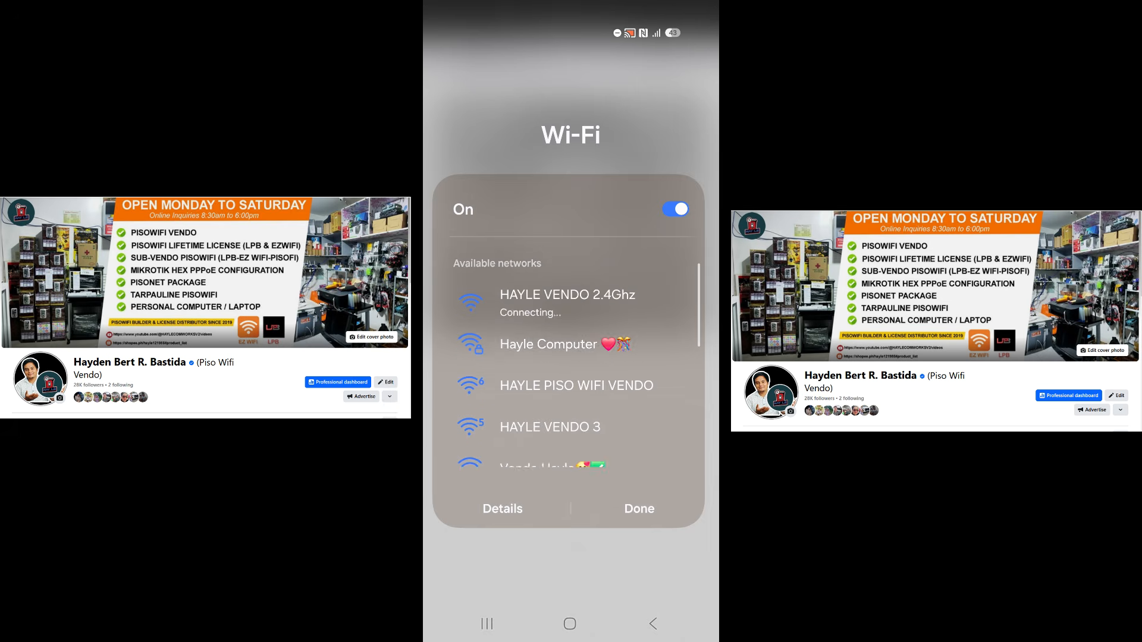
click(639, 508)
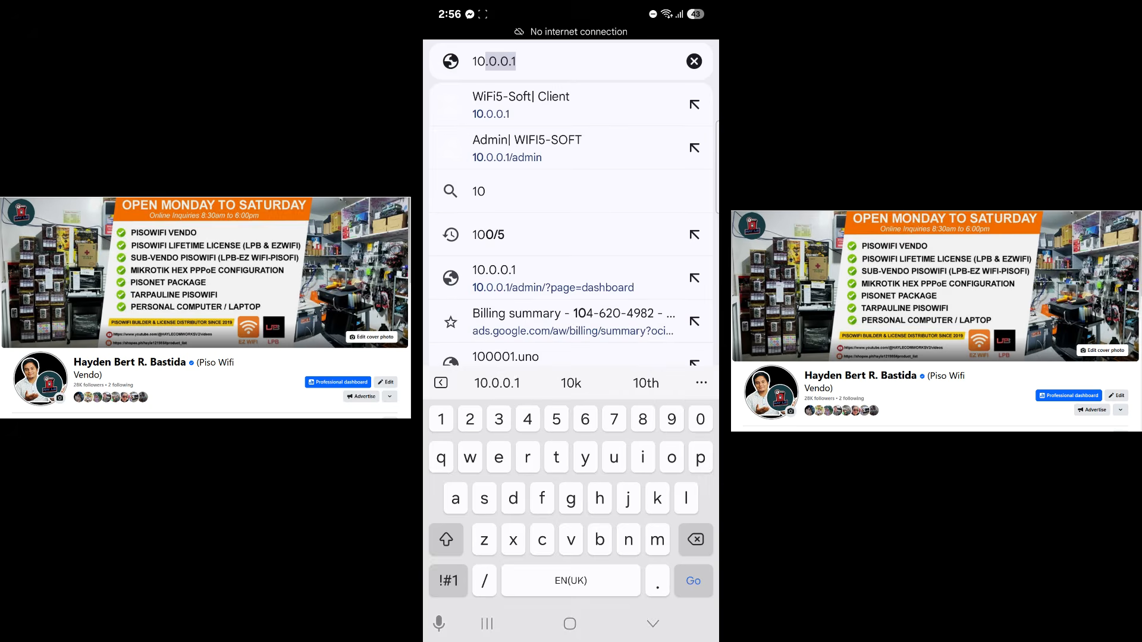
key(Return)
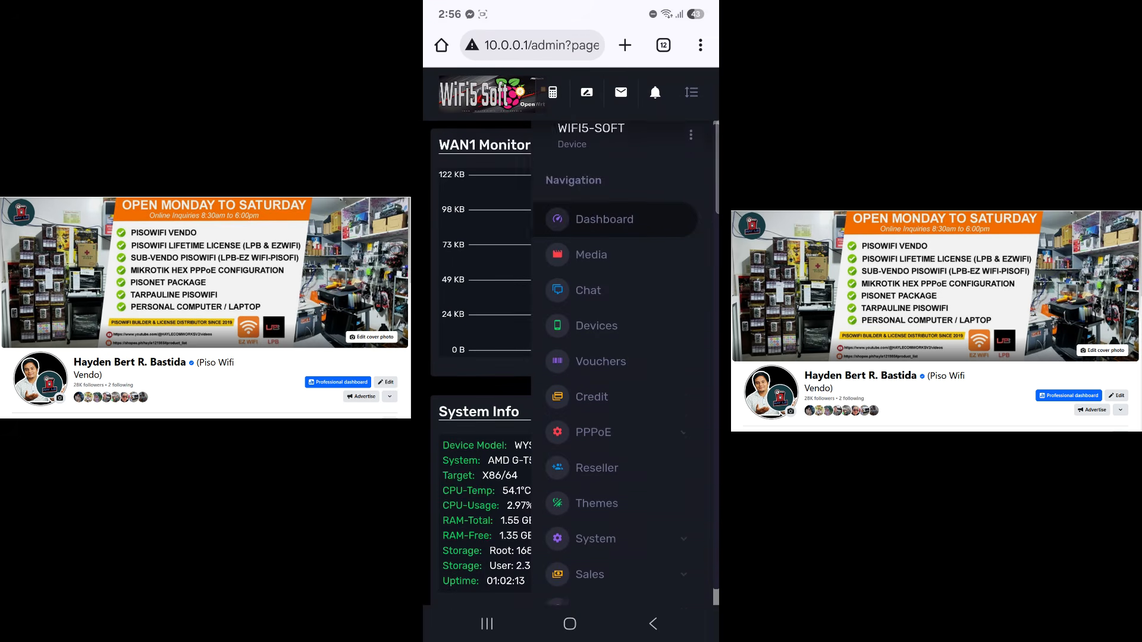
Scroll the admin page to the Sub Vendo Request List until the NodeMCU's pending request appears
scroll(619, 417, down, 1)
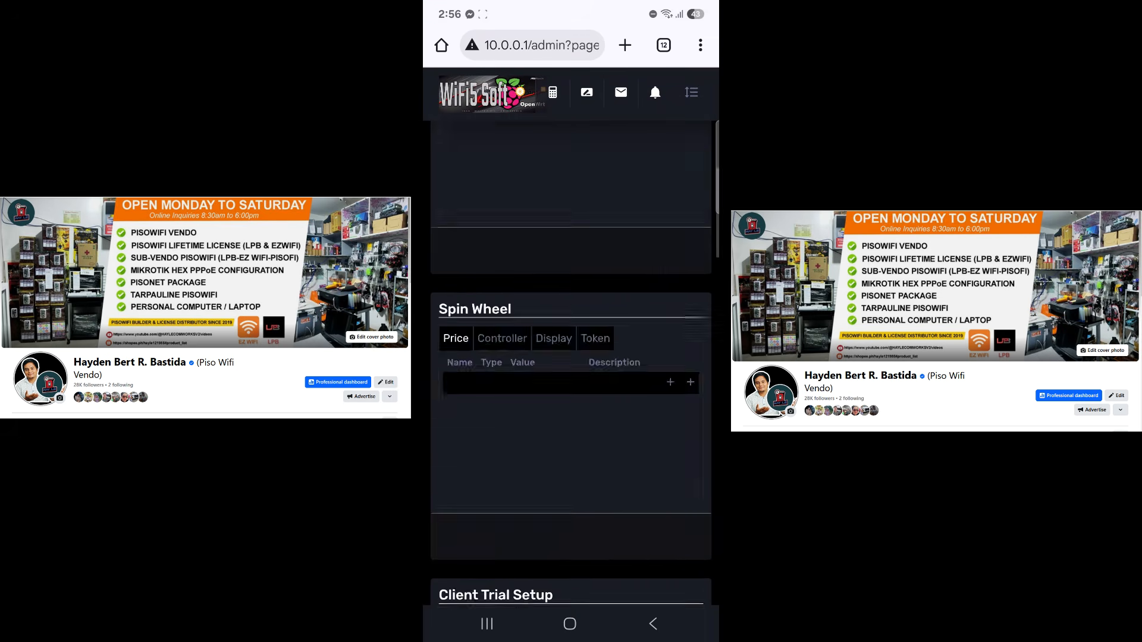
scroll(571, 380, down, 10)
scroll(571, 363, down, 10)
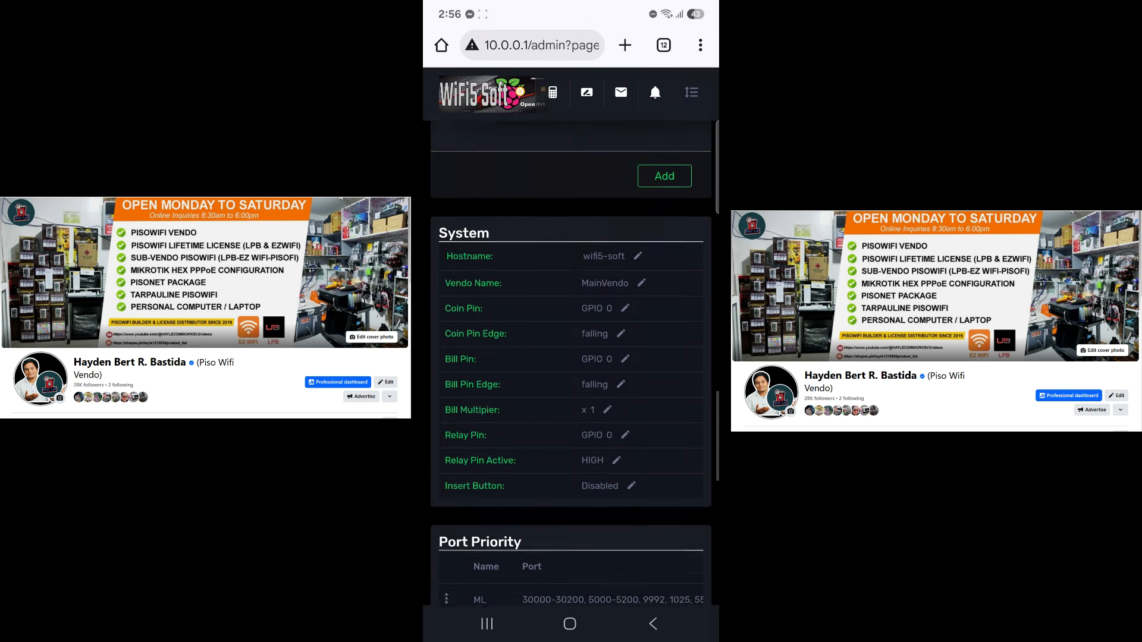
scroll(571, 345, up, 3)
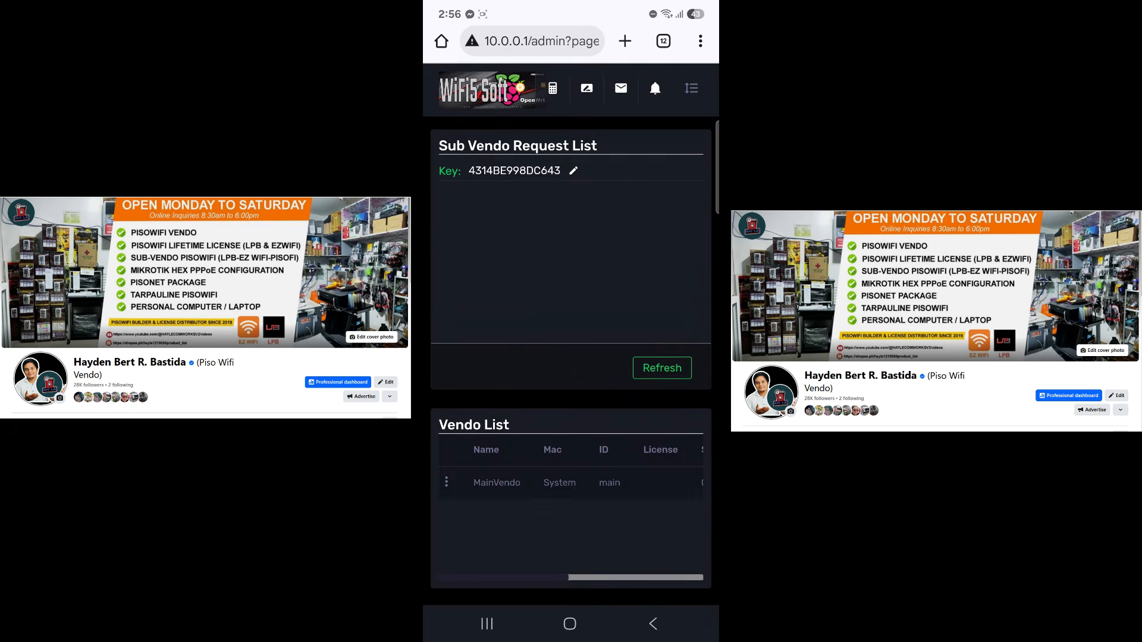
scroll(571, 345, down, 1)
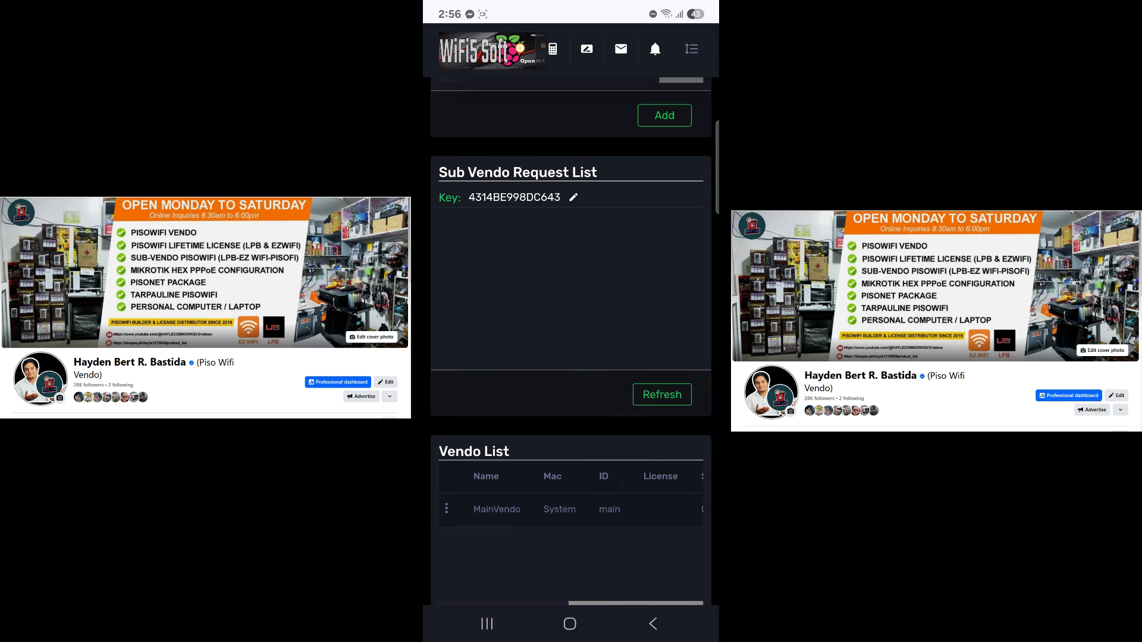
scroll(571, 357, up, 10)
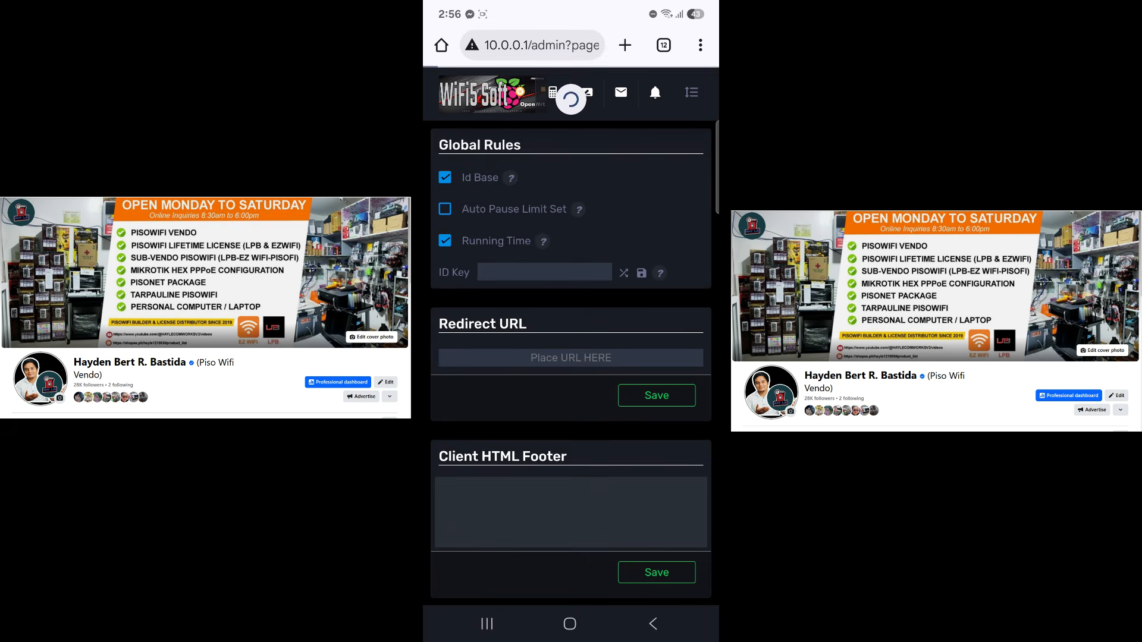
scroll(571, 357, down, 15)
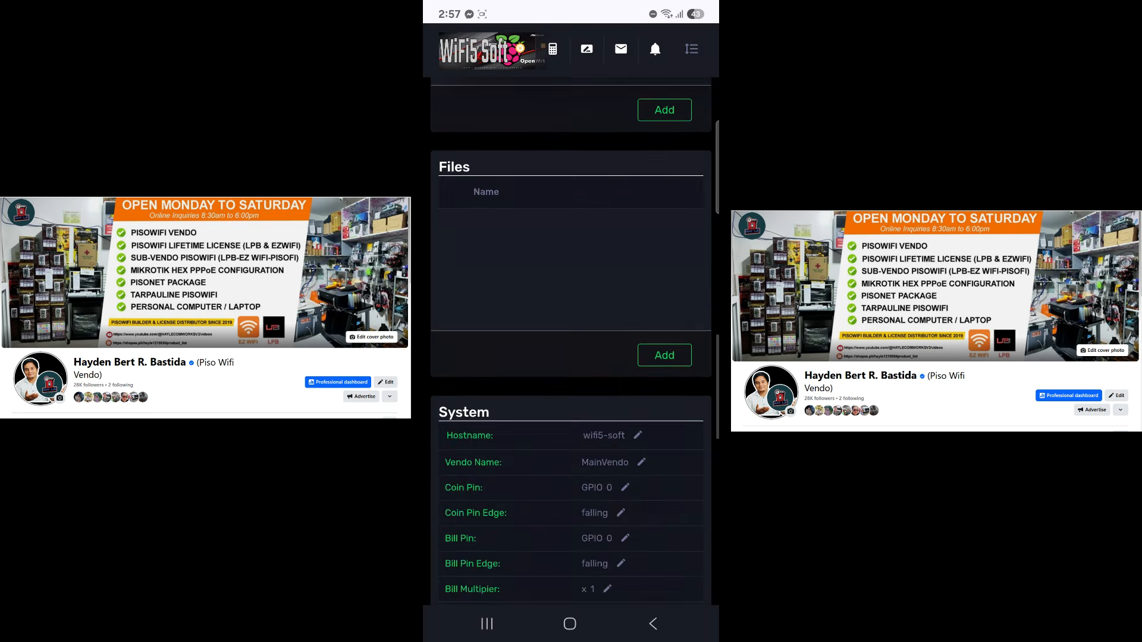
scroll(571, 351, down, 3)
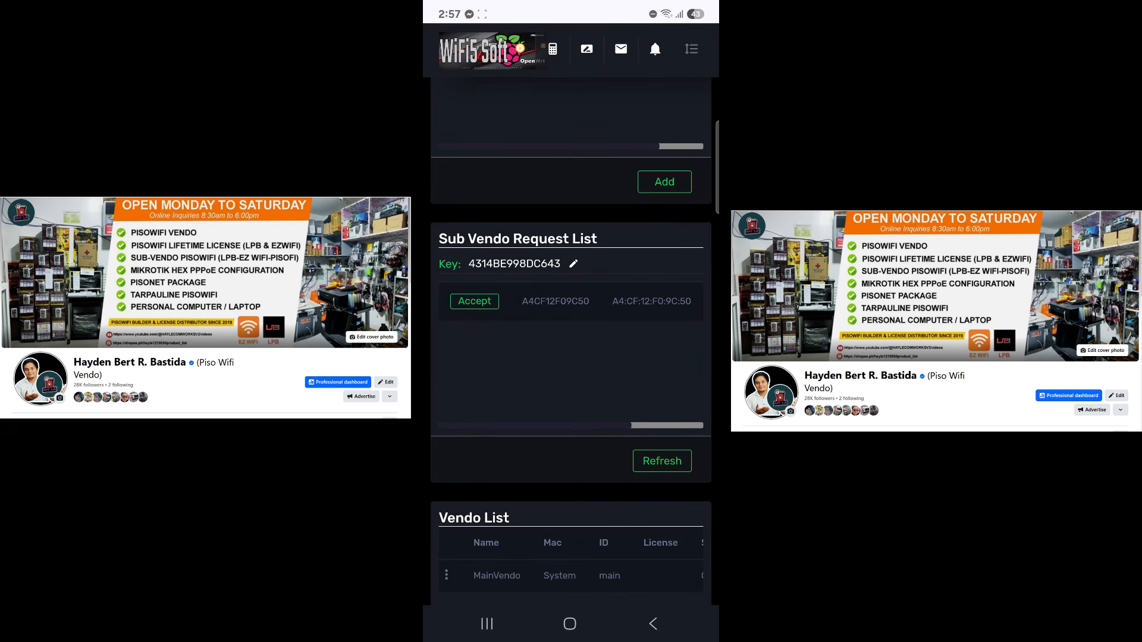
Accept the NodeMCU request, verify it's online with licence until 10/03/2050, and choose Rename
click(474, 301)
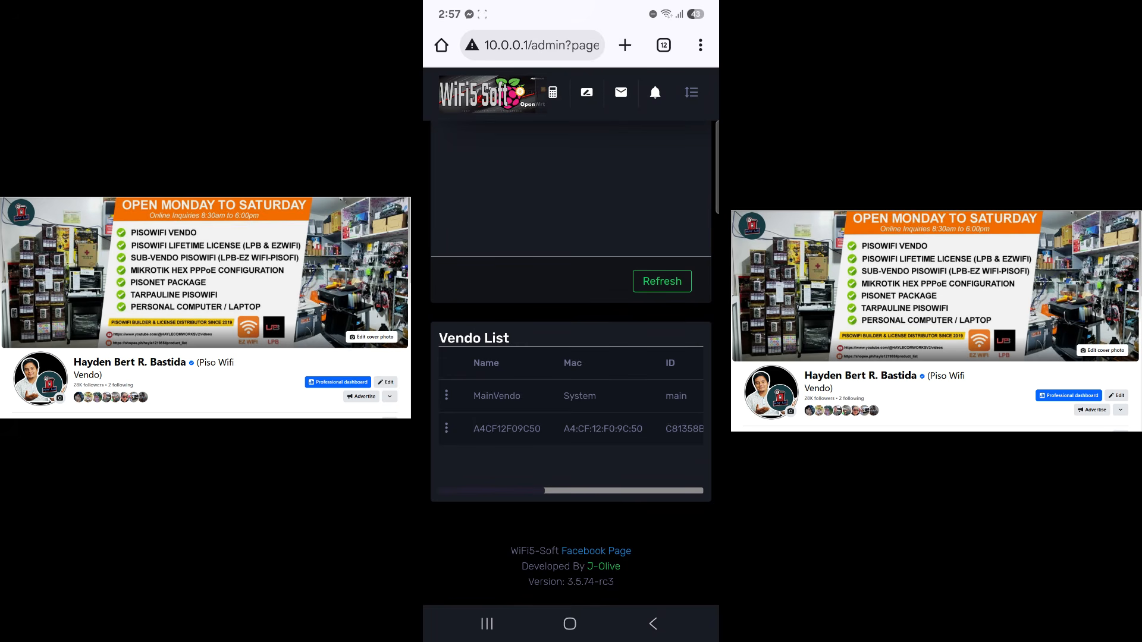
scroll(571, 410, right, 5)
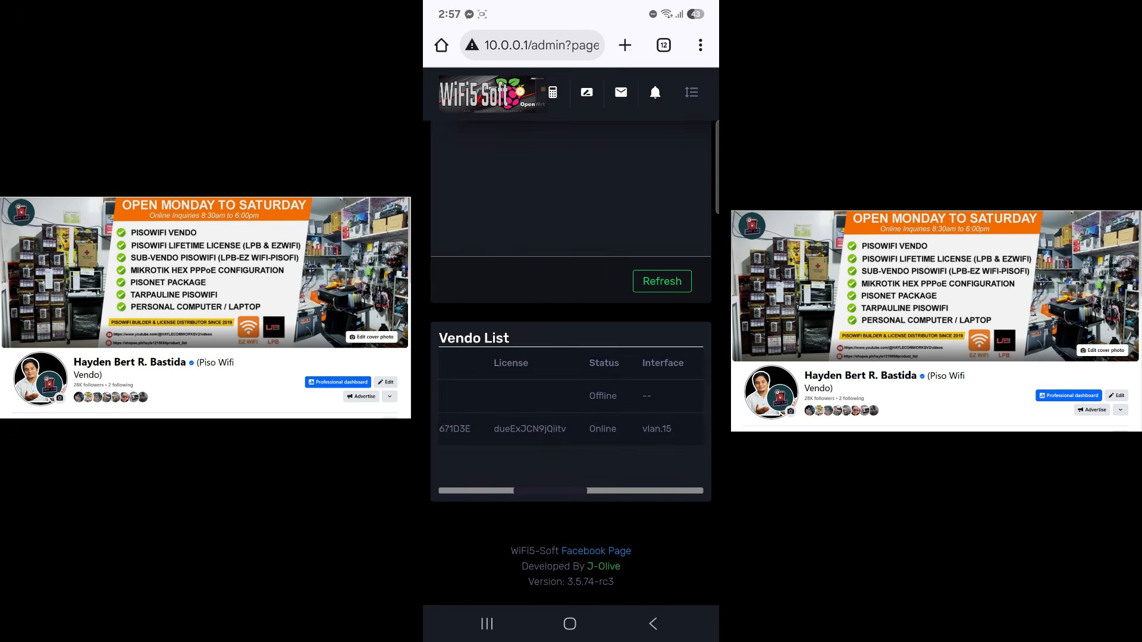
scroll(571, 410, right, 1)
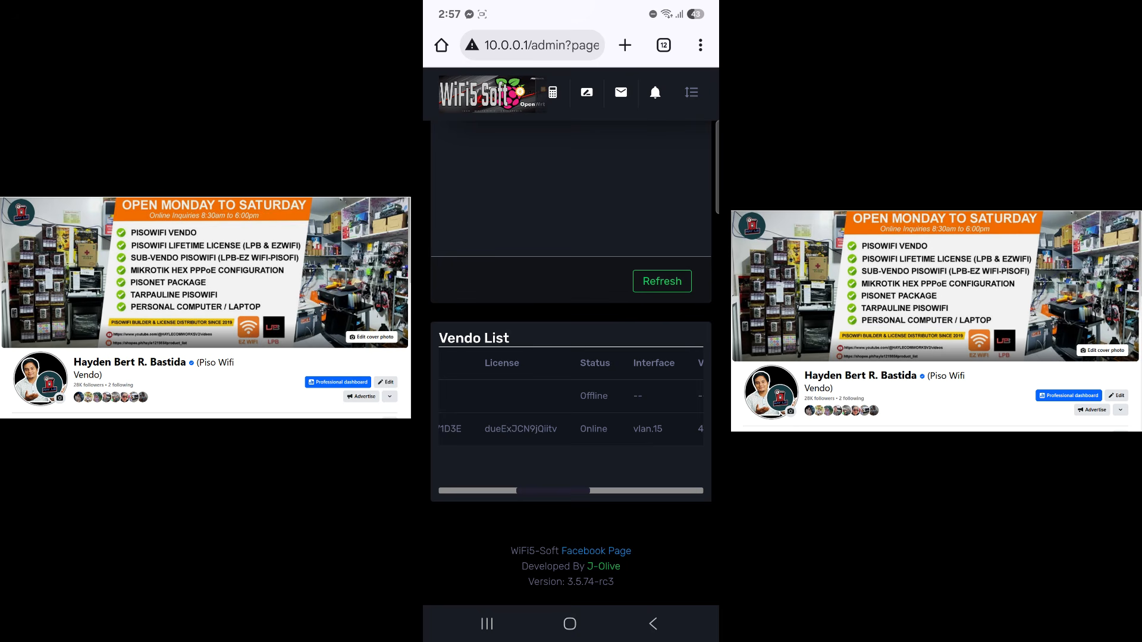
scroll(571, 410, left, 5)
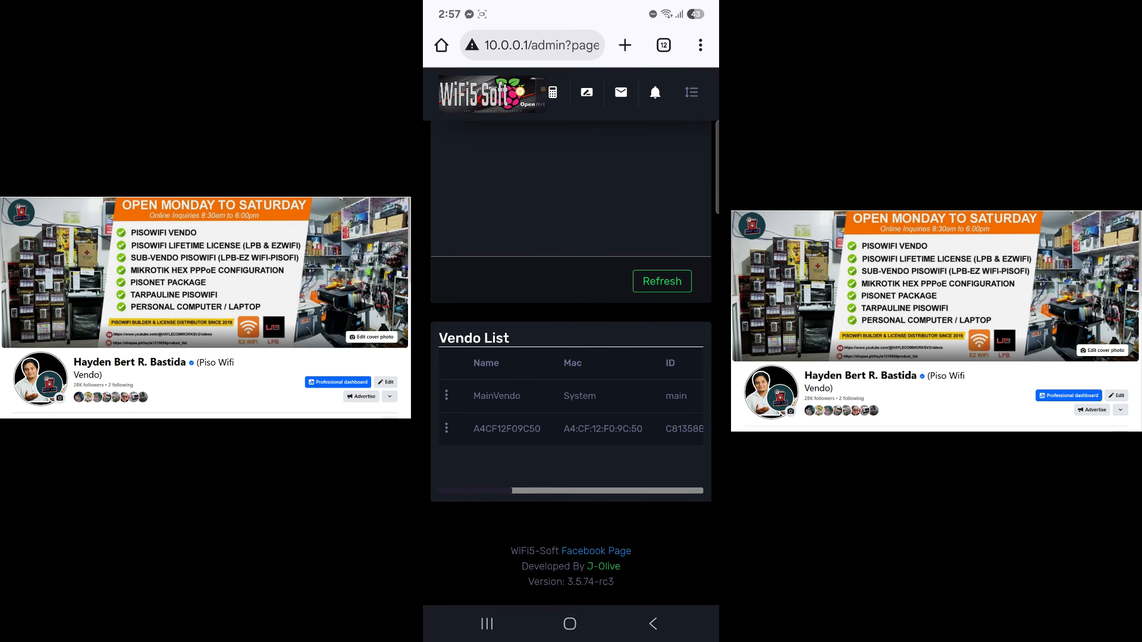
scroll(571, 410, right, 5)
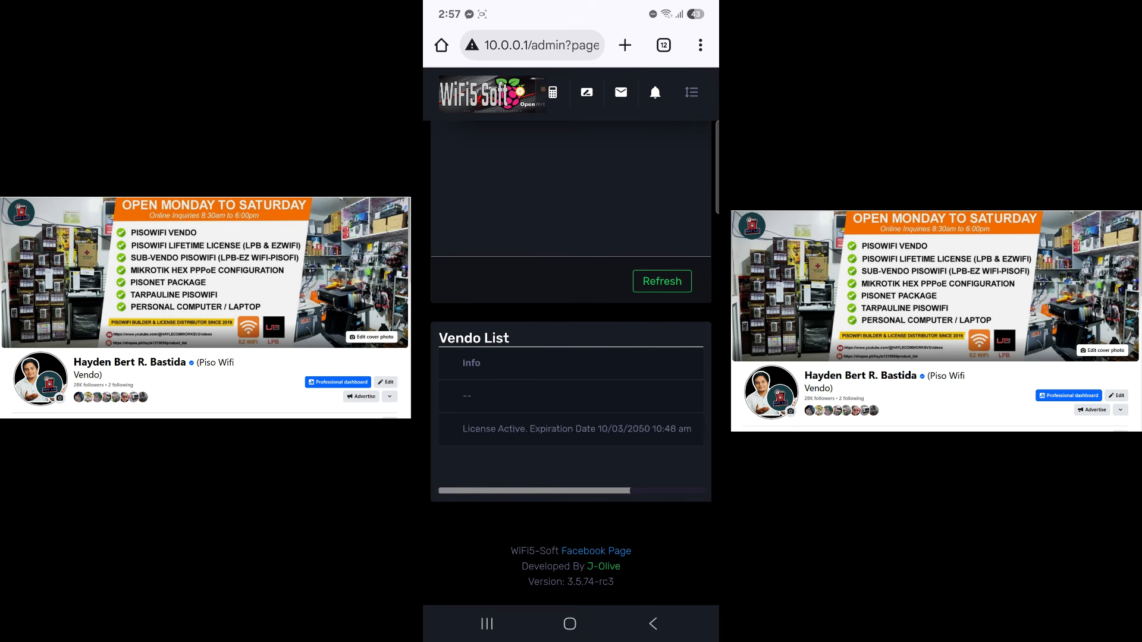
scroll(571, 410, left, 5)
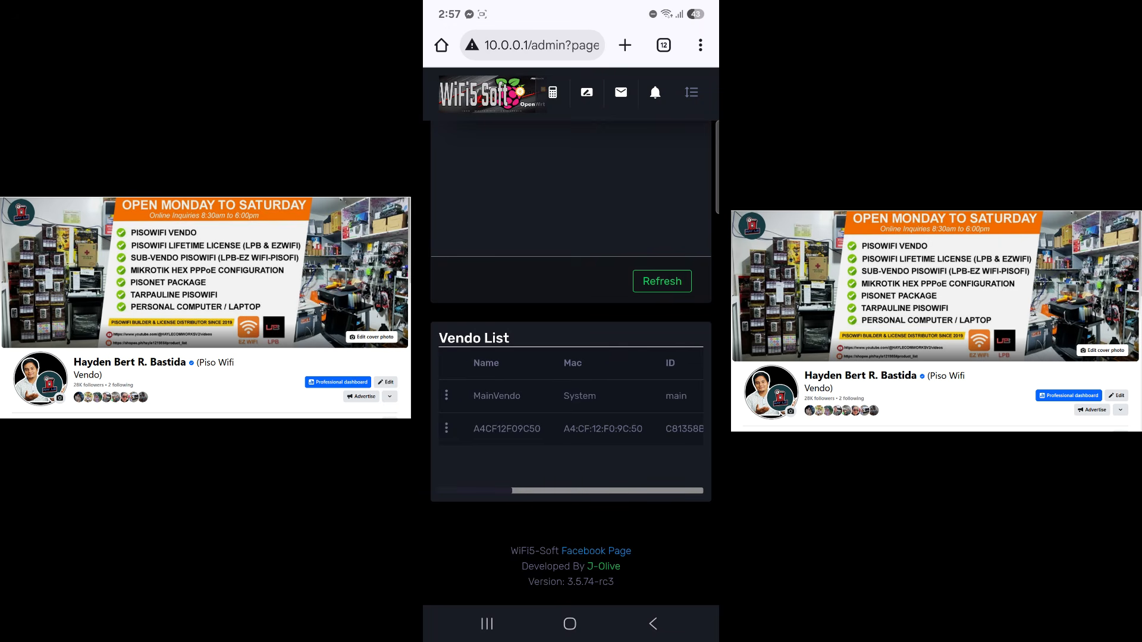
click(446, 428)
click(484, 400)
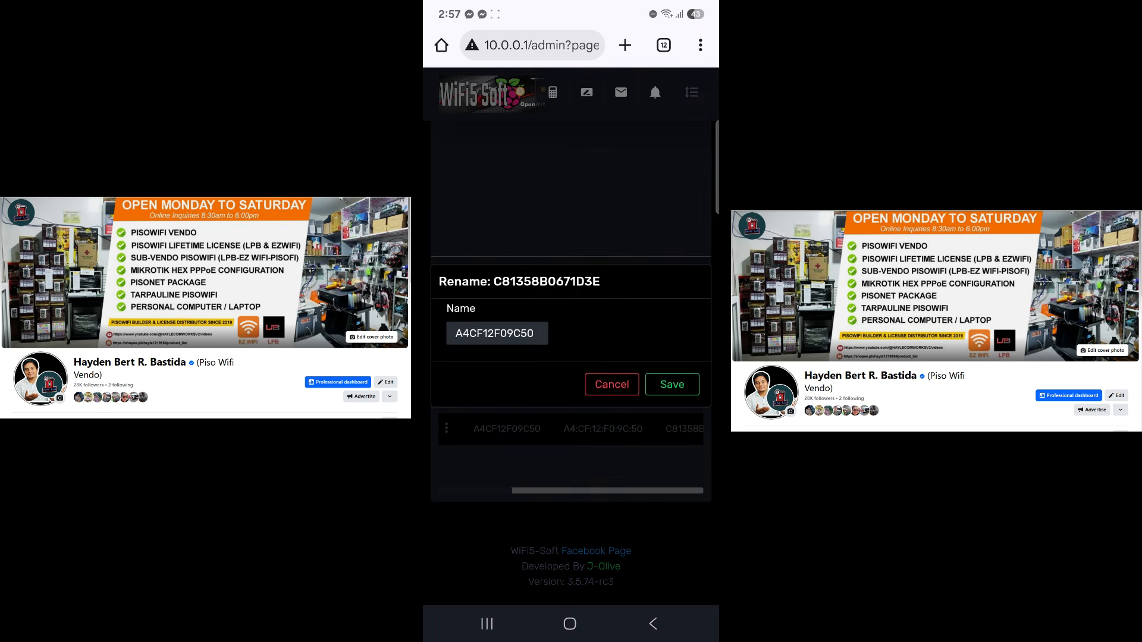
Replace the MAC-based vendo name with '1 Subvendo' and save it
click(536, 334)
key(BackSpace)
key(BackSpace)
key(BackSpace)
key(BackSpace)
key(BackSpace)
key(BackSpace)
key(BackSpace)
key(BackSpace)
key(BackSpace)
key(BackSpace)
key(BackSpace)
key(BackSpace)
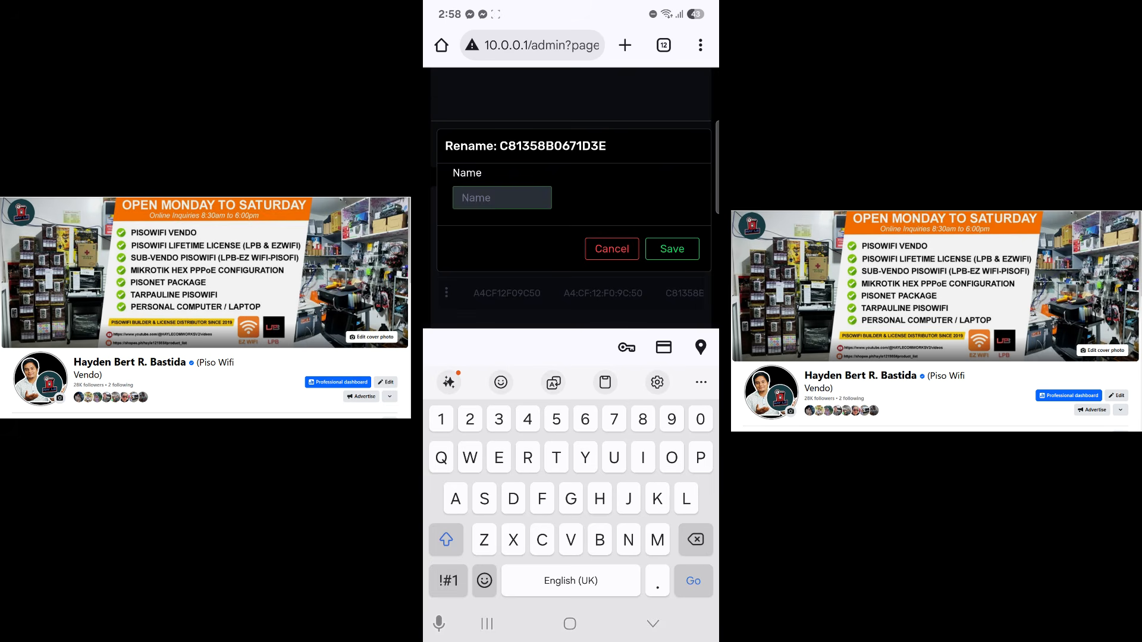
text(Main)
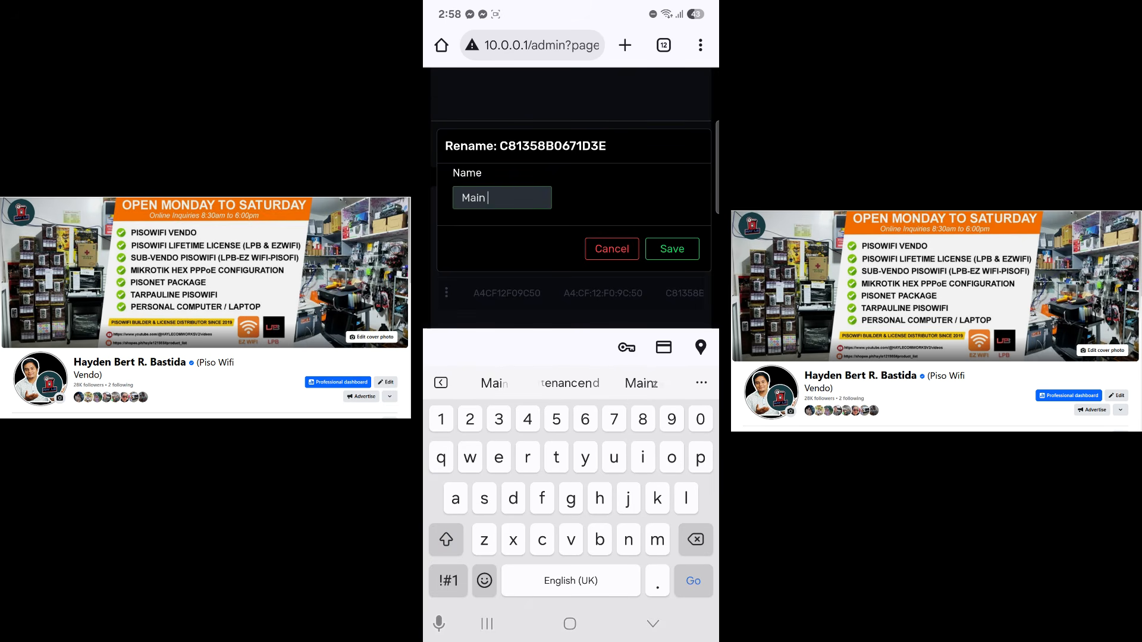
text( Vendo)
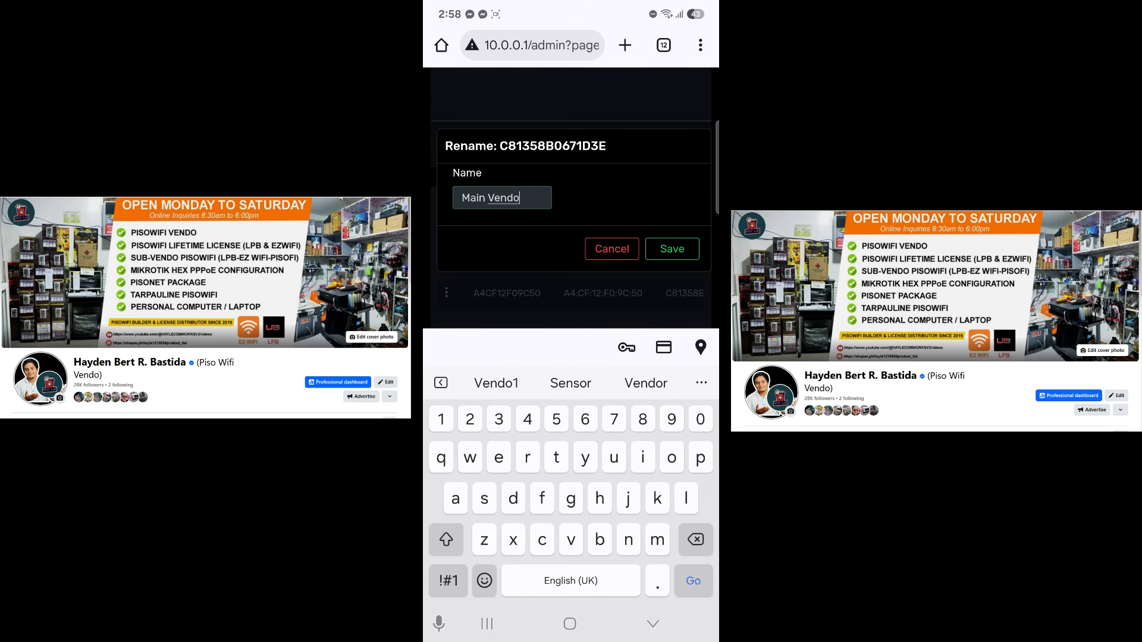
key(BackSpace)
key(BackSpace)
key(BackSpace)
key(BackSpace)
key(BackSpace)
key(BackSpace)
key(BackSpace)
key(BackSpace)
key(BackSpace)
key(BackSpace)
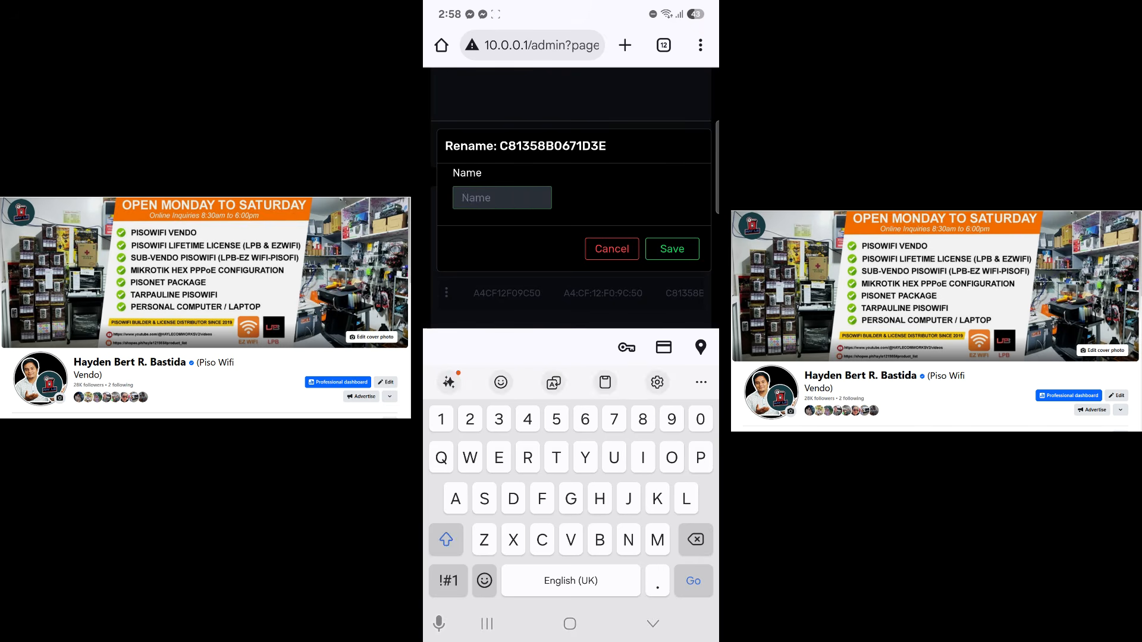
text(1 Sybve)
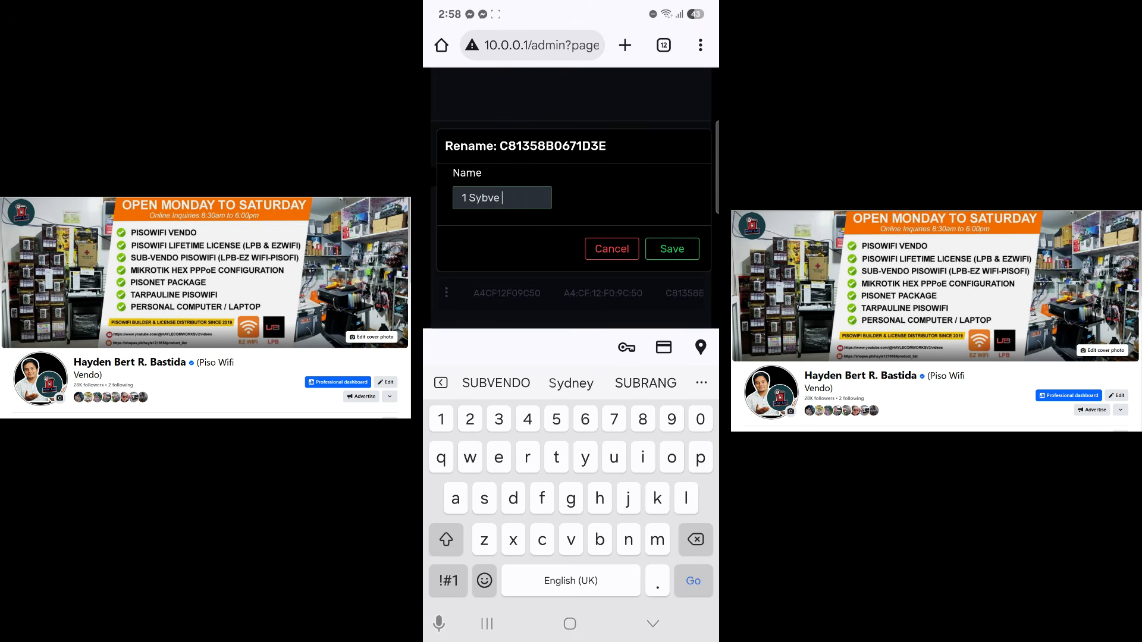
key(BackSpace)
key(BackSpace)
key(BackSpace)
key(BackSpace)
text(ubvendo)
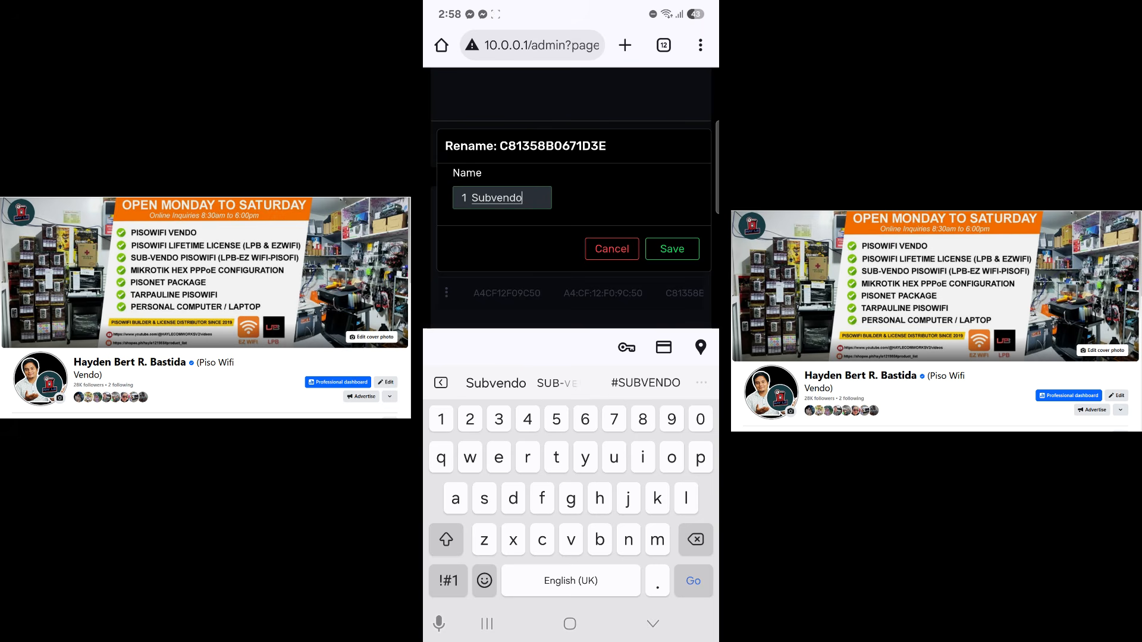
click(672, 249)
Load the 10.0.0.1 client portal showing 1 Subvendo as the selected box
click(540, 46)
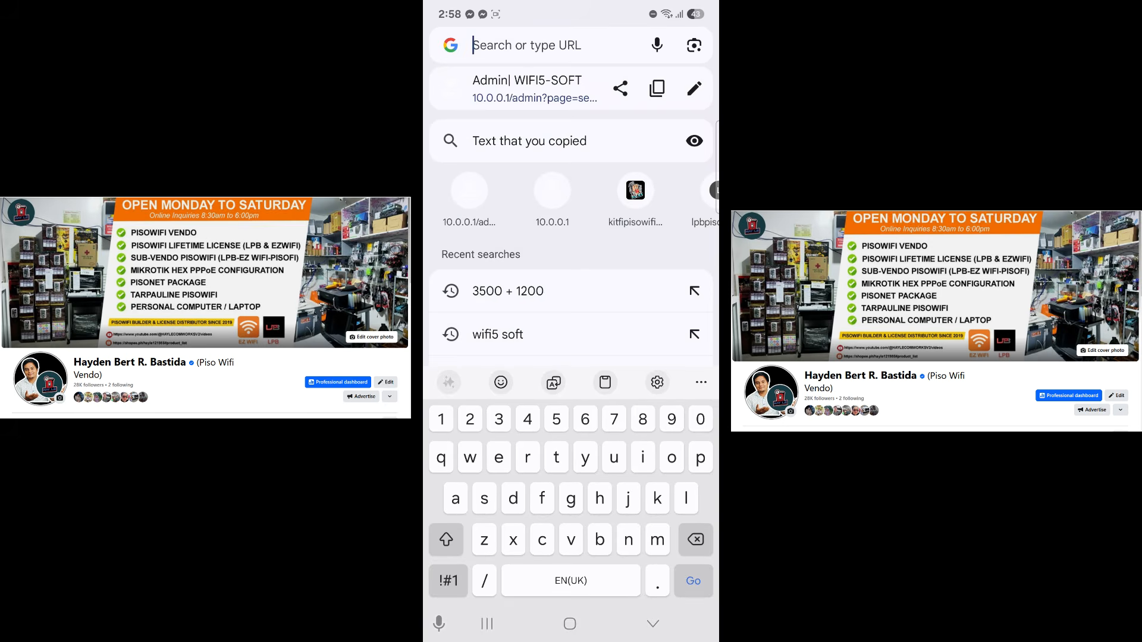
text(10)
key(Return)
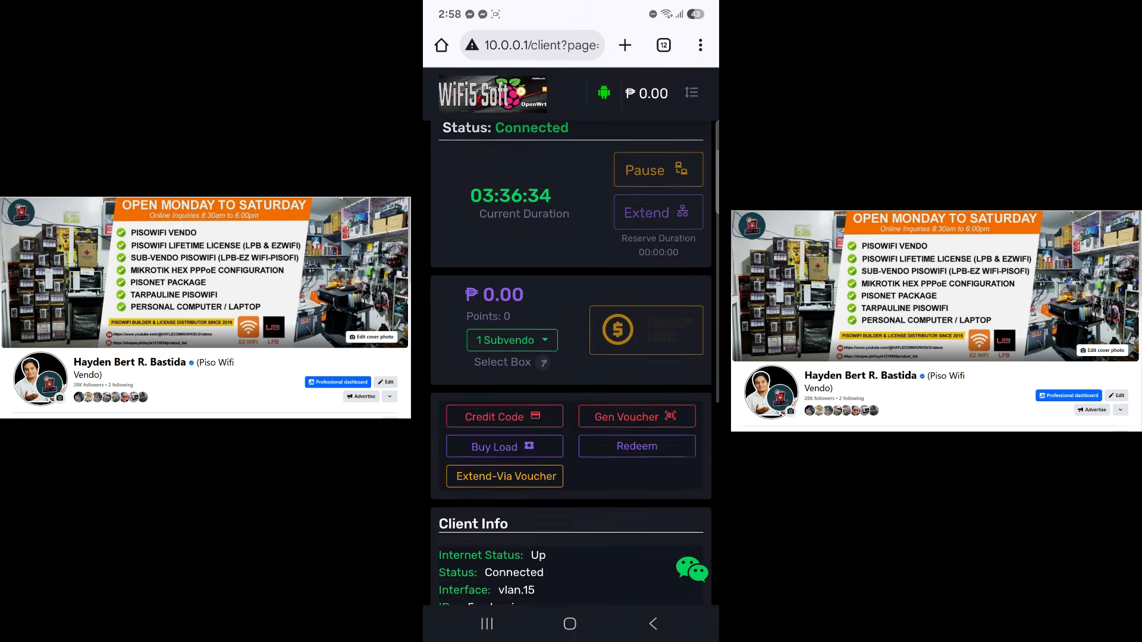
click(515, 370)
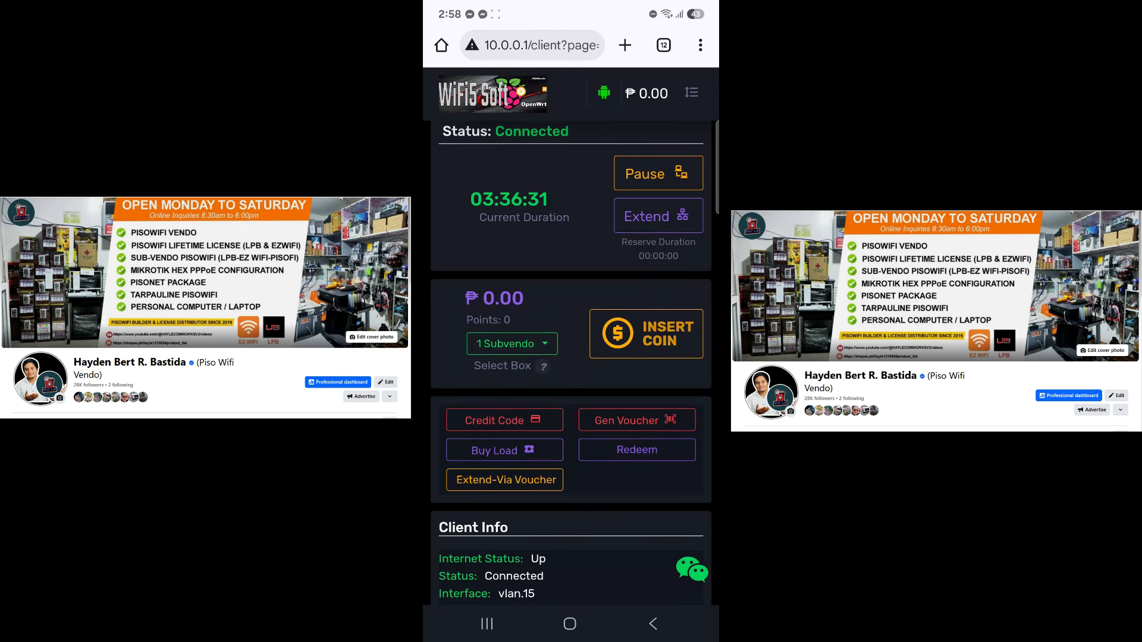